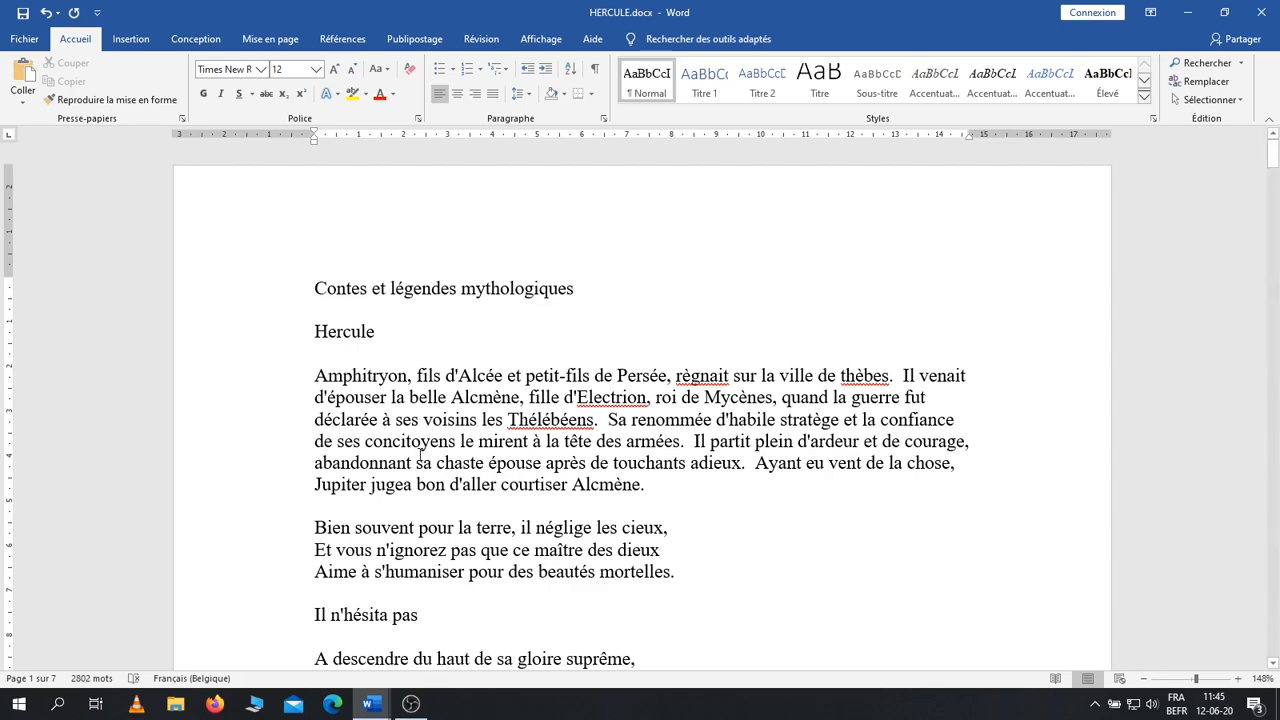
Switch to Document1 and examine its unformatted structure: the La musique, Le cinéma and La cuisine headings and the items listed under each.
{"action": "left_click", "coordinate": [370, 704]}
{"action": "left_click", "coordinate": [388, 660]}
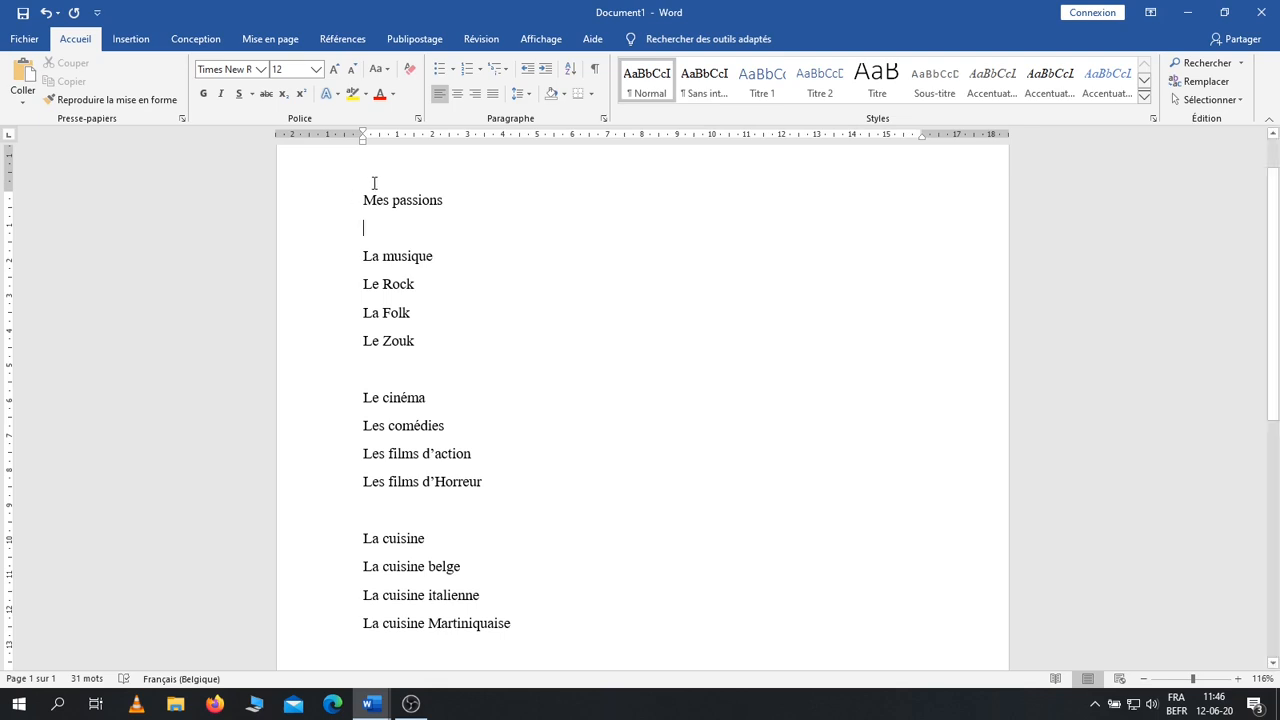
{"action": "left_click", "coordinate": [314, 260]}
{"action": "left_click", "coordinate": [301, 406]}
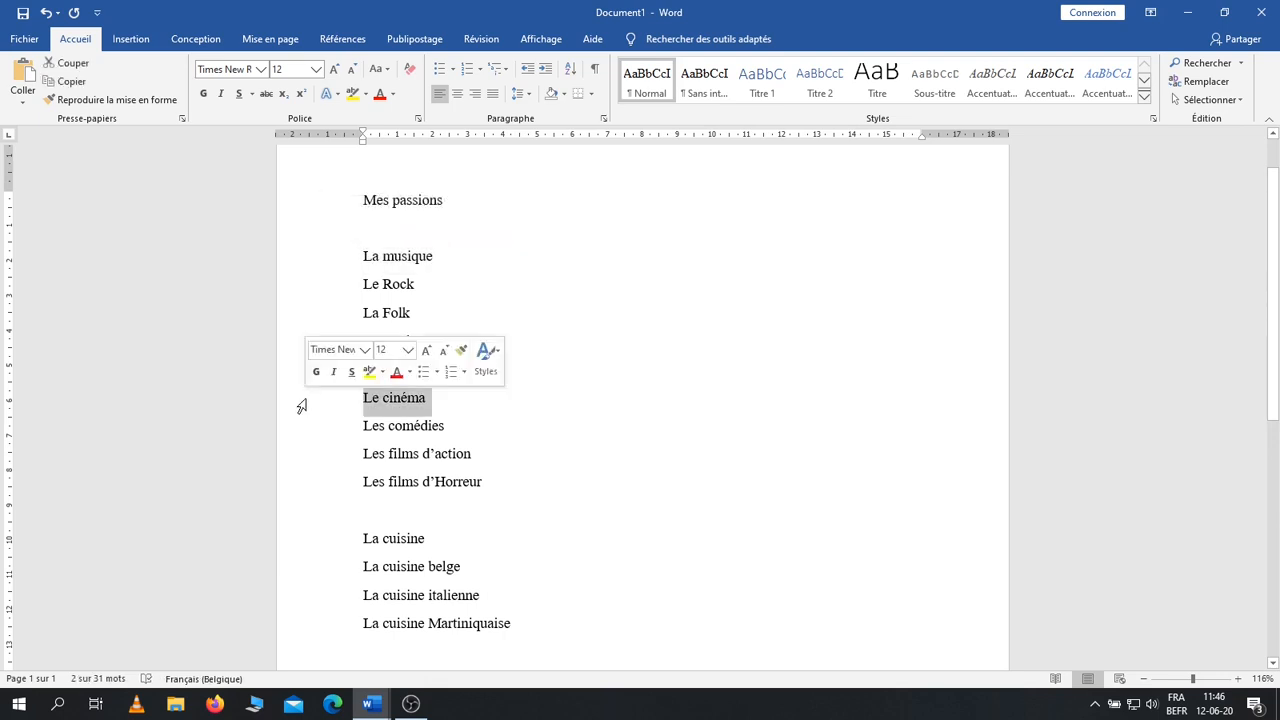
{"action": "left_click", "coordinate": [318, 544]}
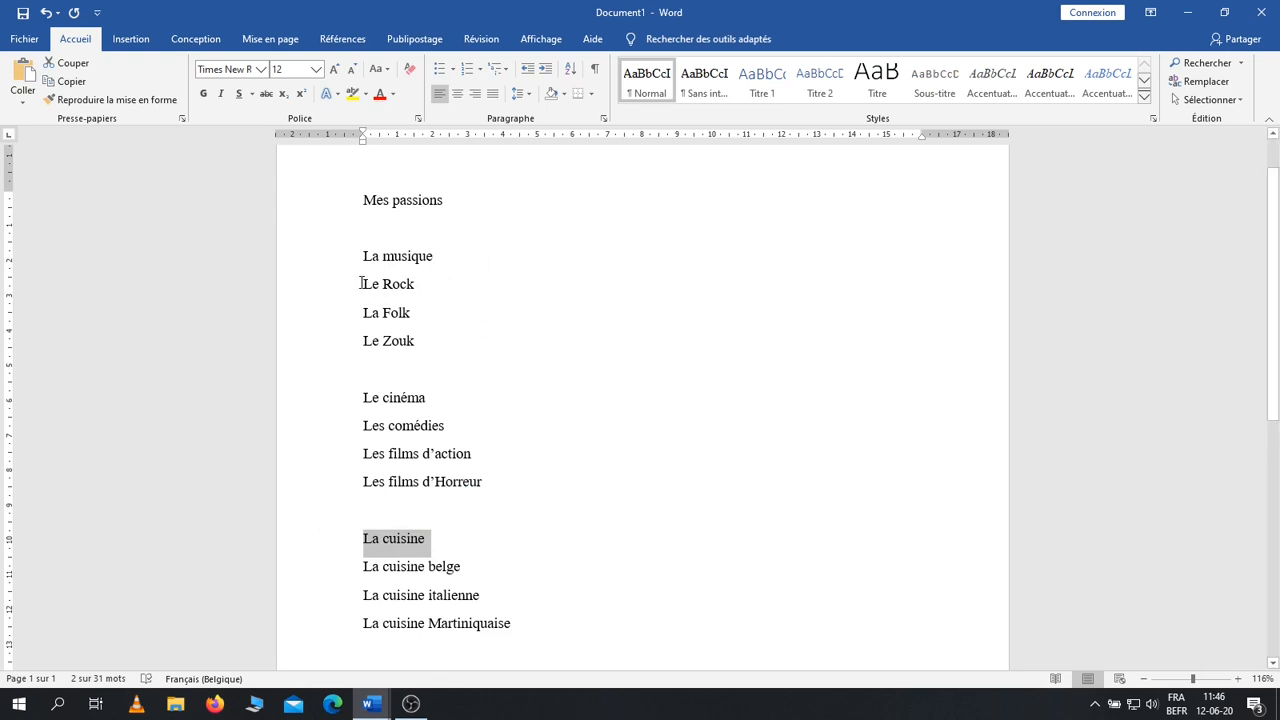
{"action": "left_click_drag", "start_coordinate": [363, 280], "coordinate": [419, 338]}
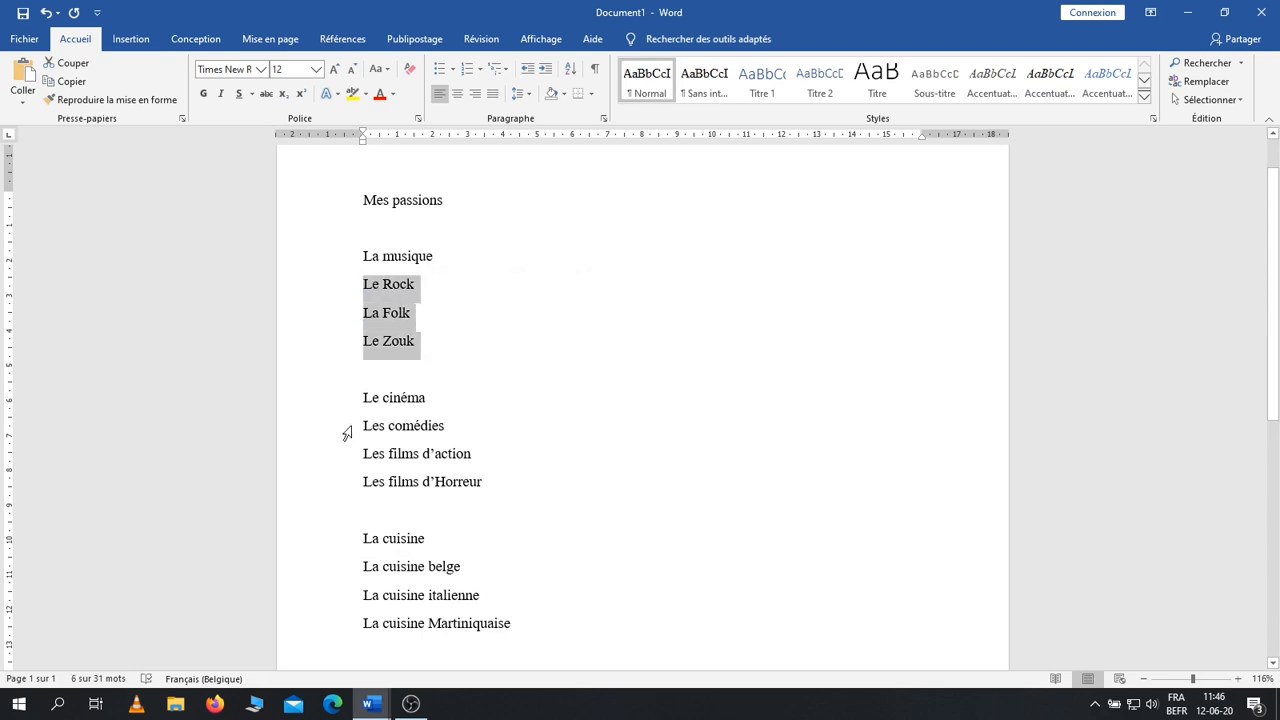
{"action": "left_click_drag", "start_coordinate": [346, 434], "coordinate": [445, 490]}
{"action": "left_click_drag", "start_coordinate": [363, 566], "coordinate": [514, 620]}
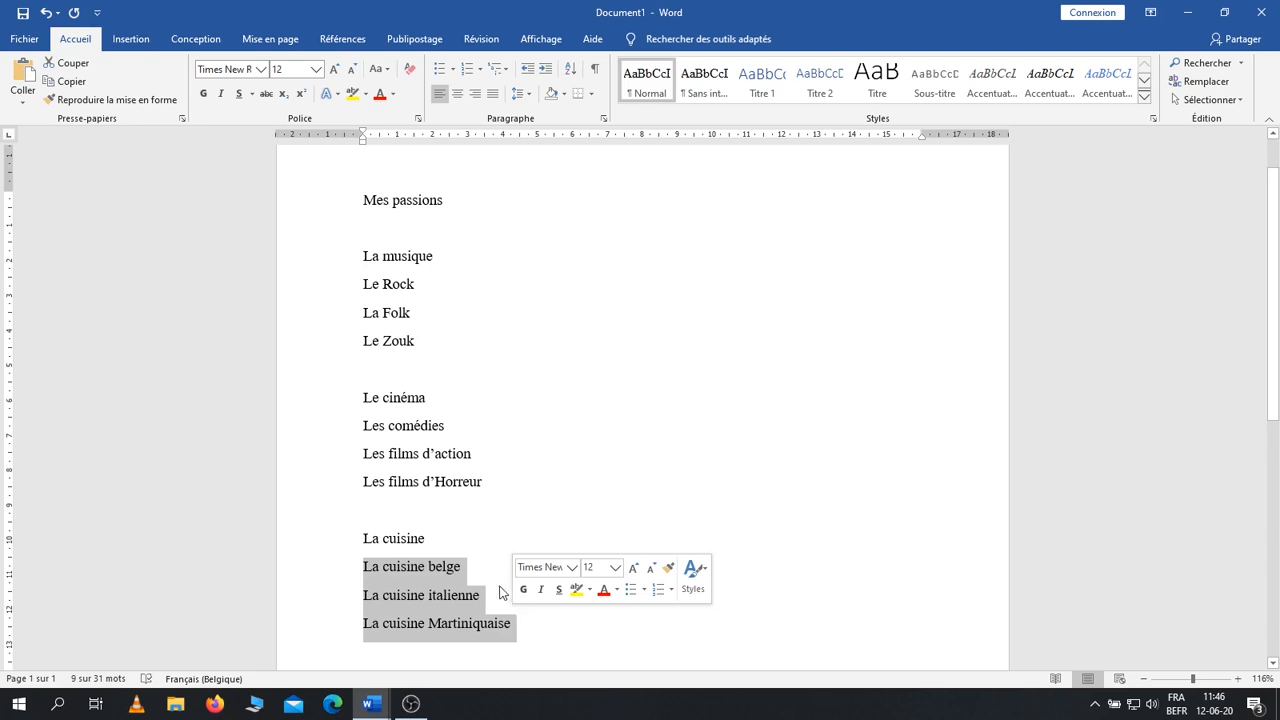
Switch to Document2 and examine the formatting of the headings La musique, Le cinéma and La cuisine and of their sub-items.
{"action": "left_click", "coordinate": [370, 704]}
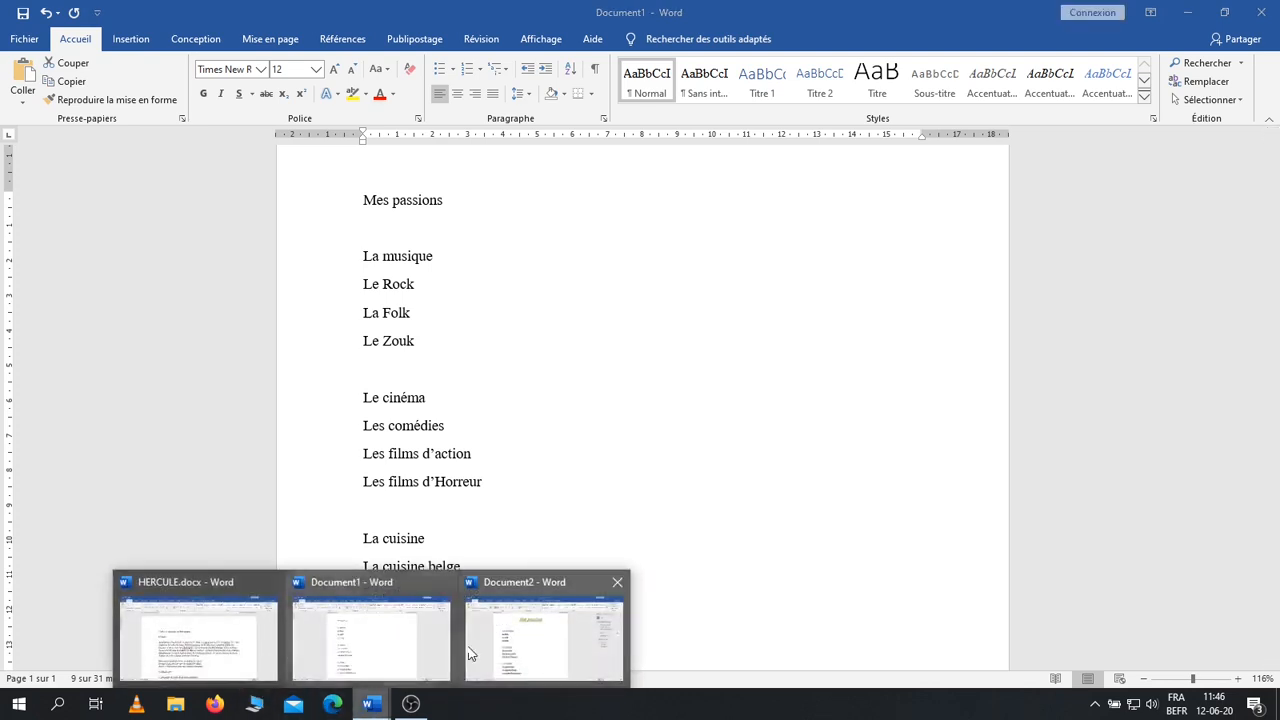
{"action": "left_click", "coordinate": [487, 665]}
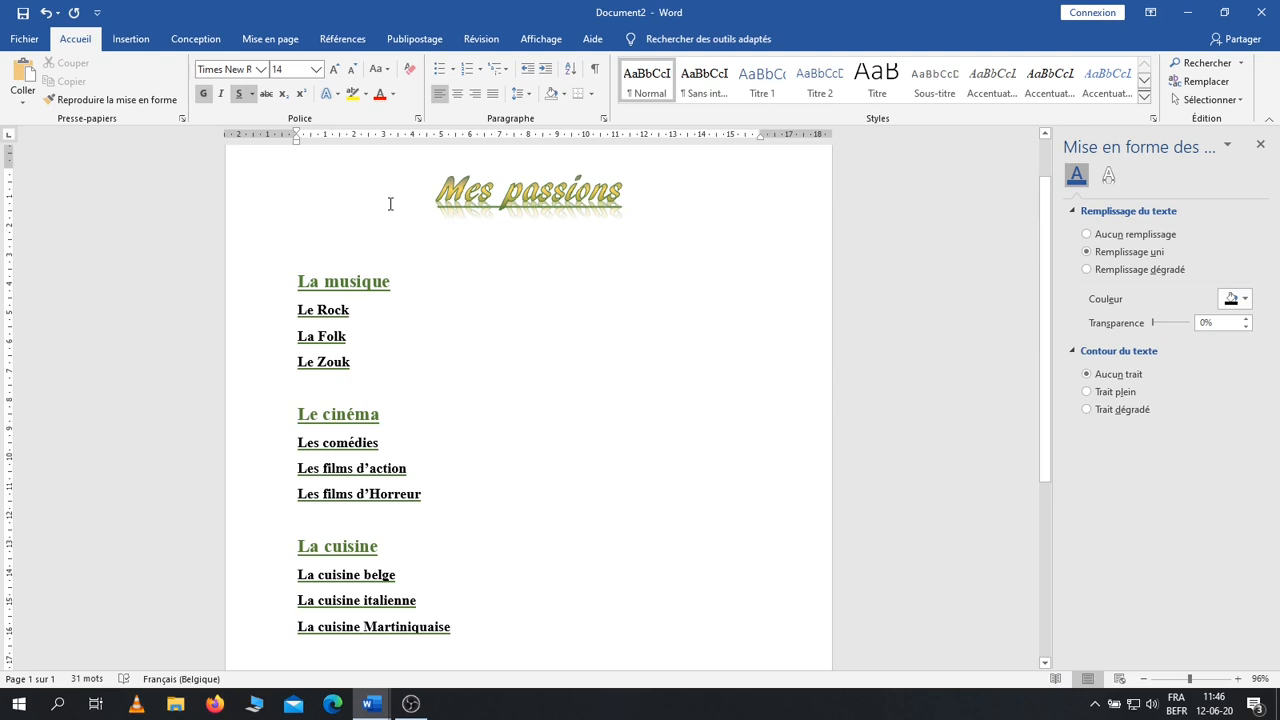
{"action": "left_click", "coordinate": [237, 289]}
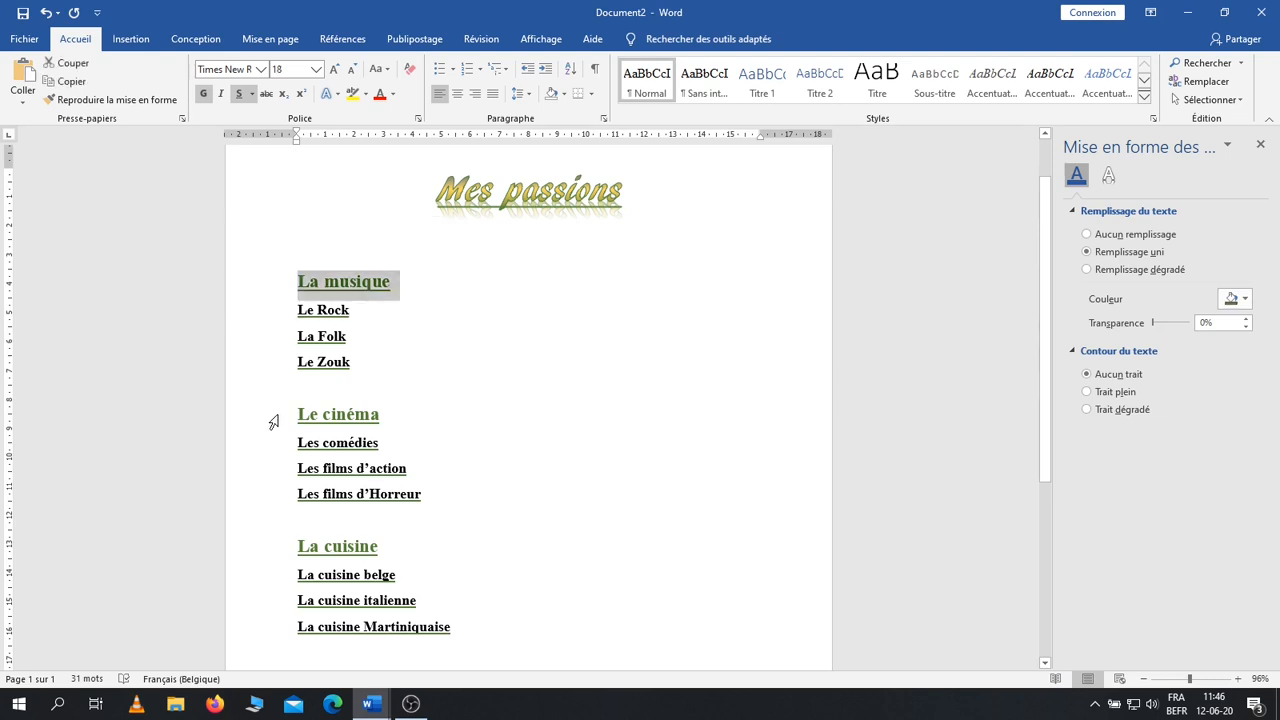
{"action": "left_click", "coordinate": [268, 416]}
{"action": "left_click", "coordinate": [267, 548]}
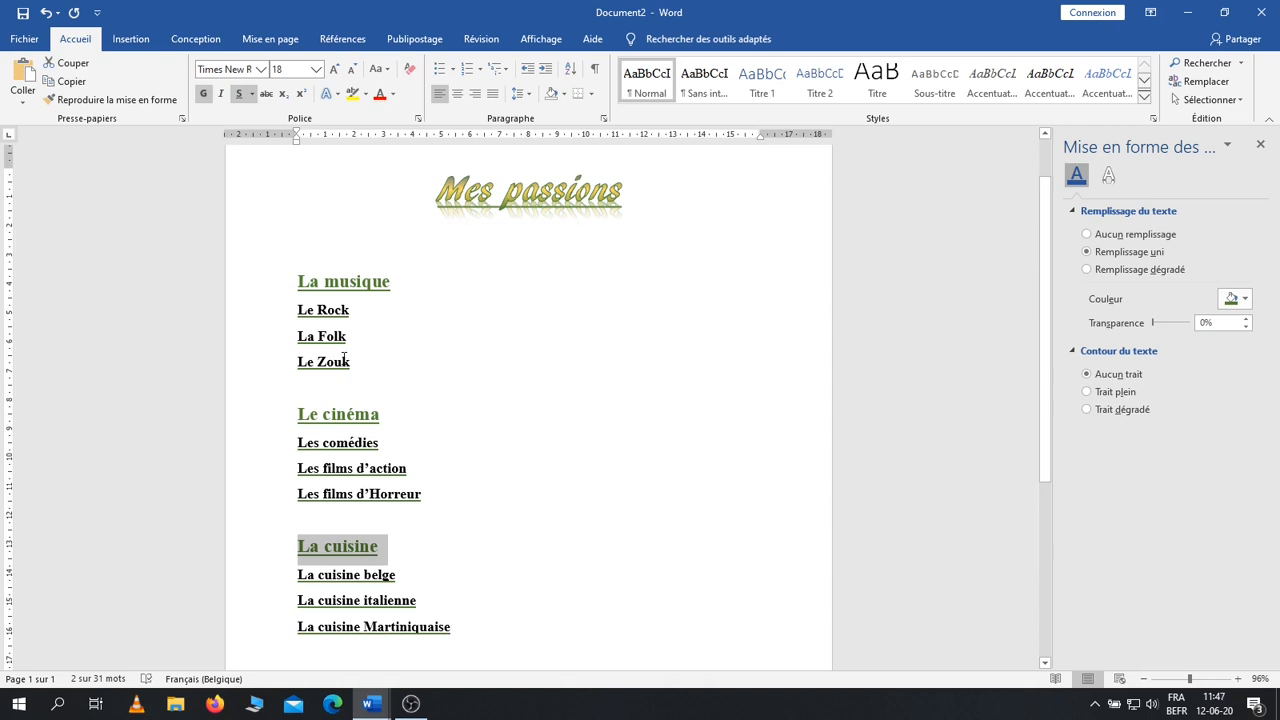
{"action": "left_click", "coordinate": [259, 298]}
{"action": "left_click", "coordinate": [257, 425]}
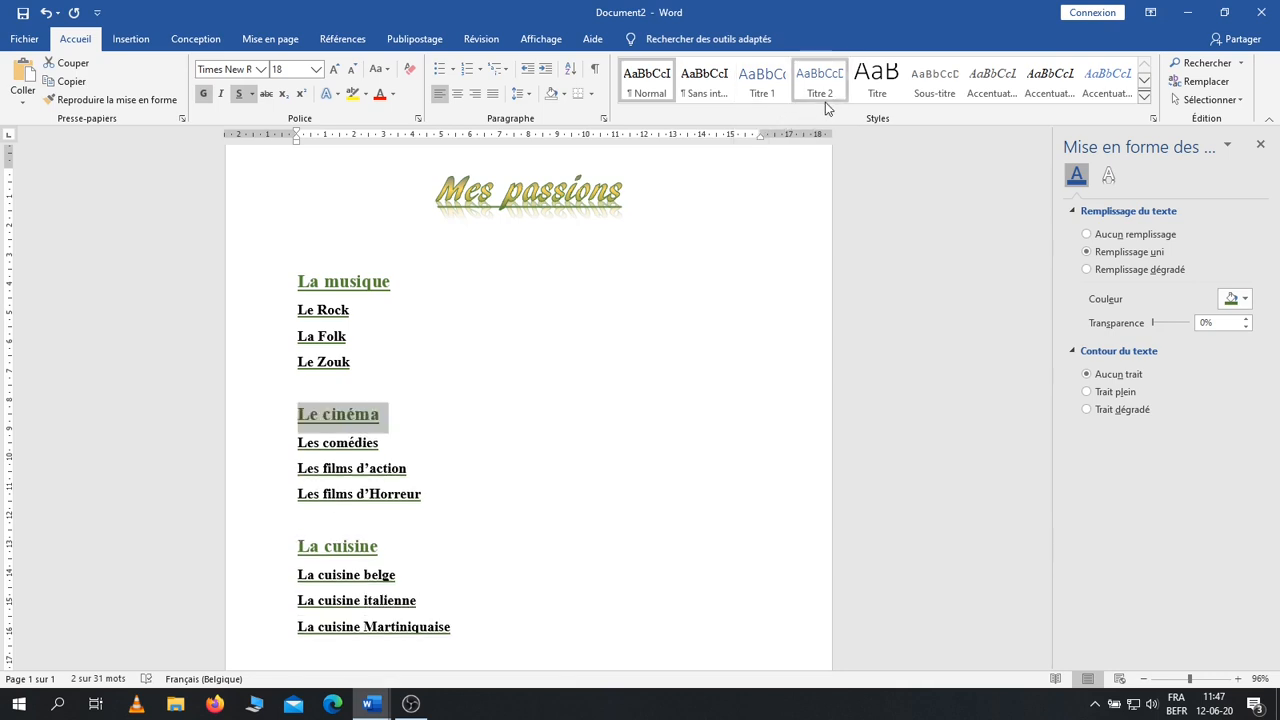
{"action": "left_click", "coordinate": [362, 447]}
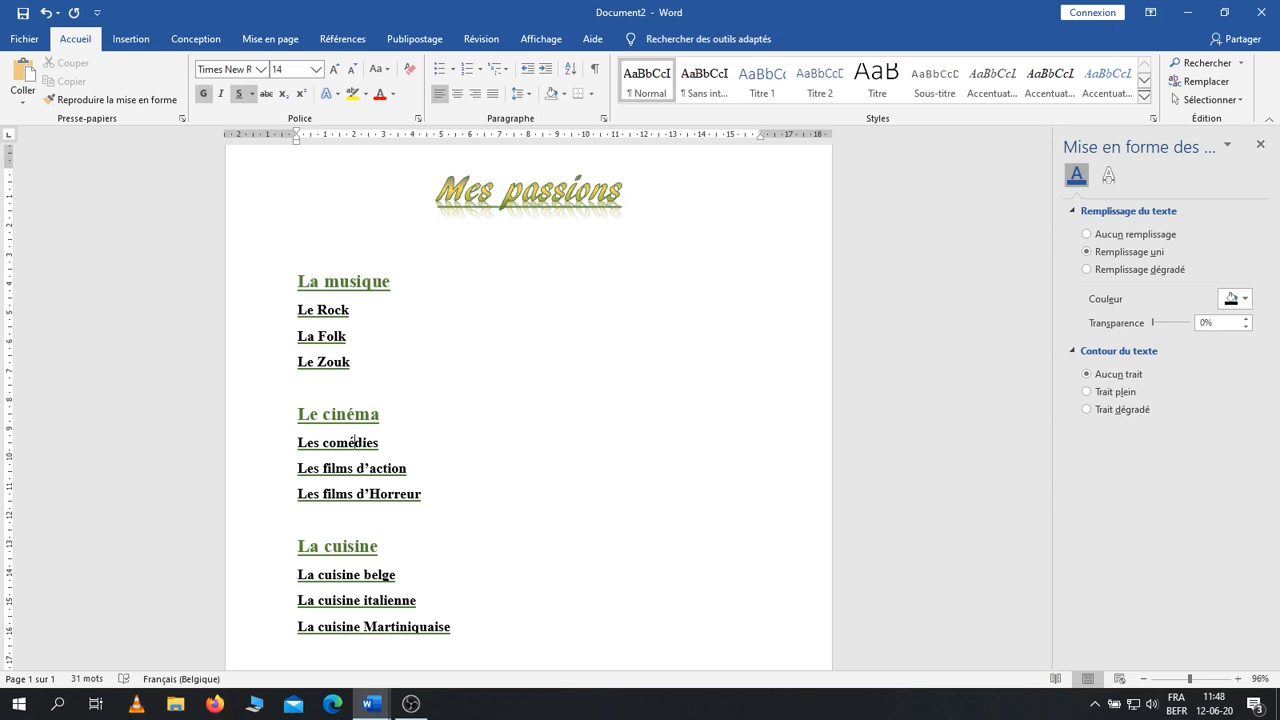
In HERCULE.docx, format the title "Contes et légendes mythologiques" at 26 pt in dark blue with an underline.
{"action": "left_click", "coordinate": [372, 706]}
{"action": "left_click", "coordinate": [178, 627]}
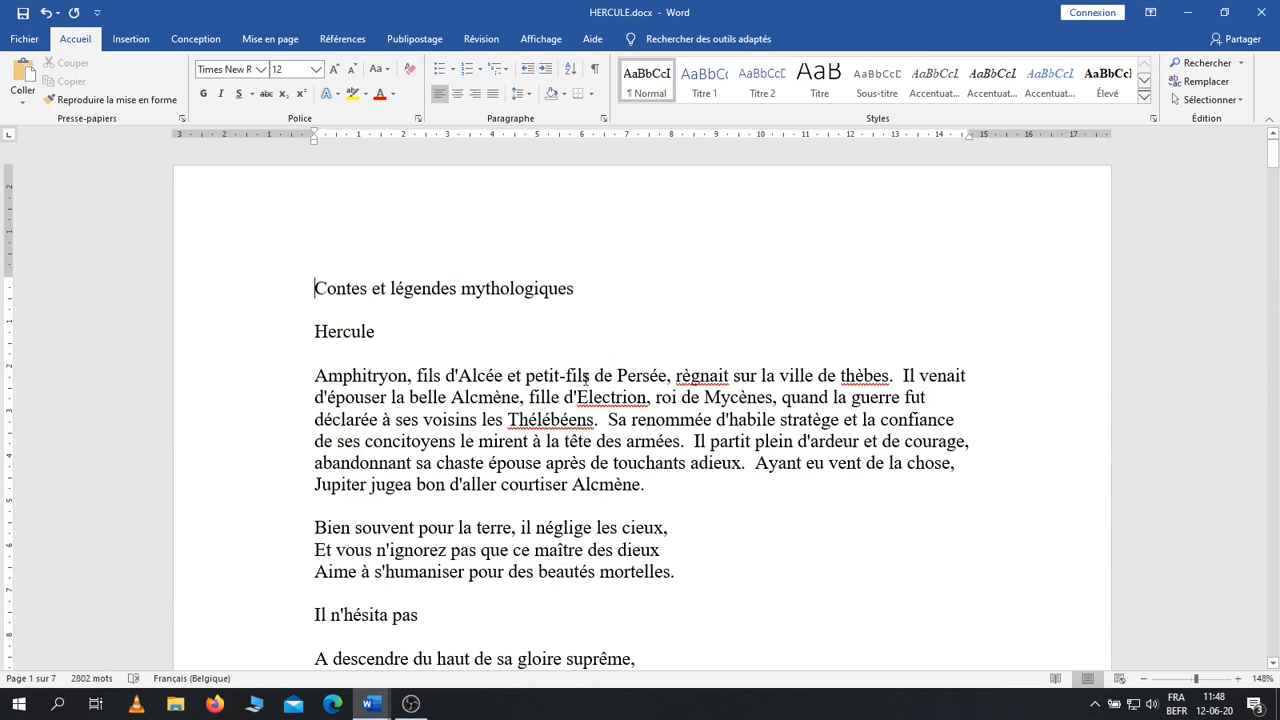
{"action": "left_click", "coordinate": [226, 297]}
{"action": "left_click", "coordinate": [316, 69]}
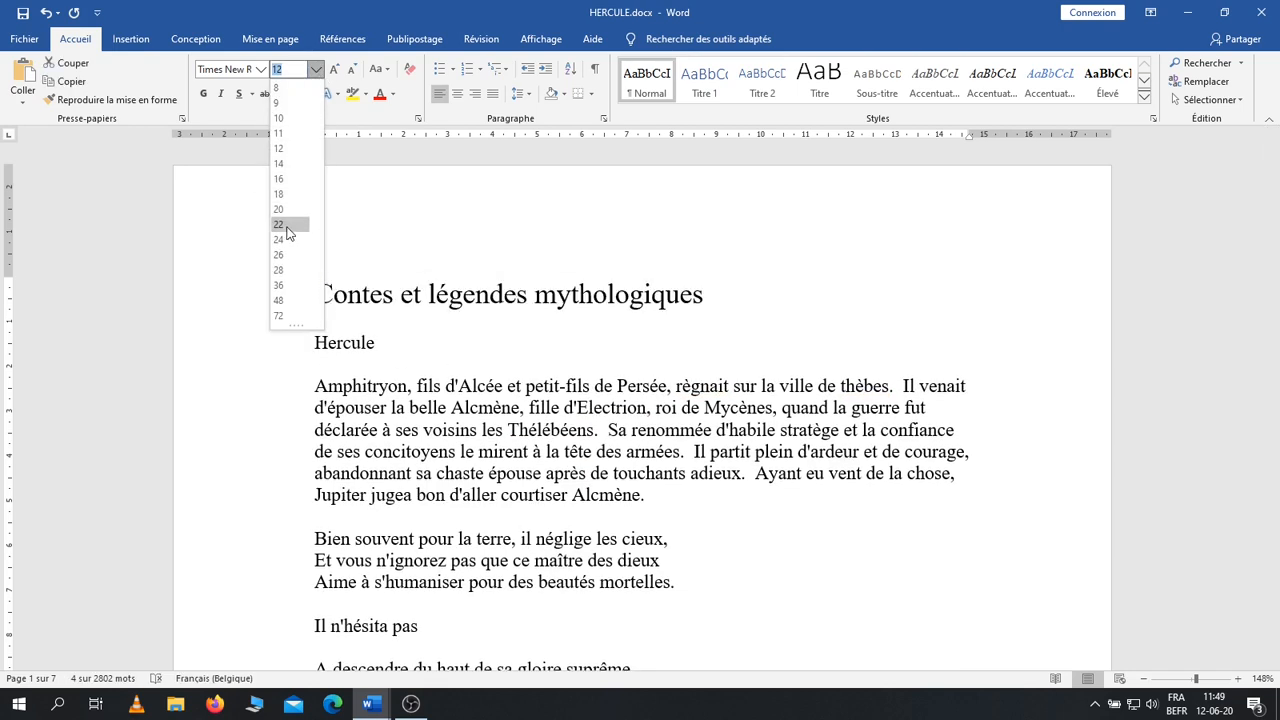
{"action": "left_click", "coordinate": [282, 254]}
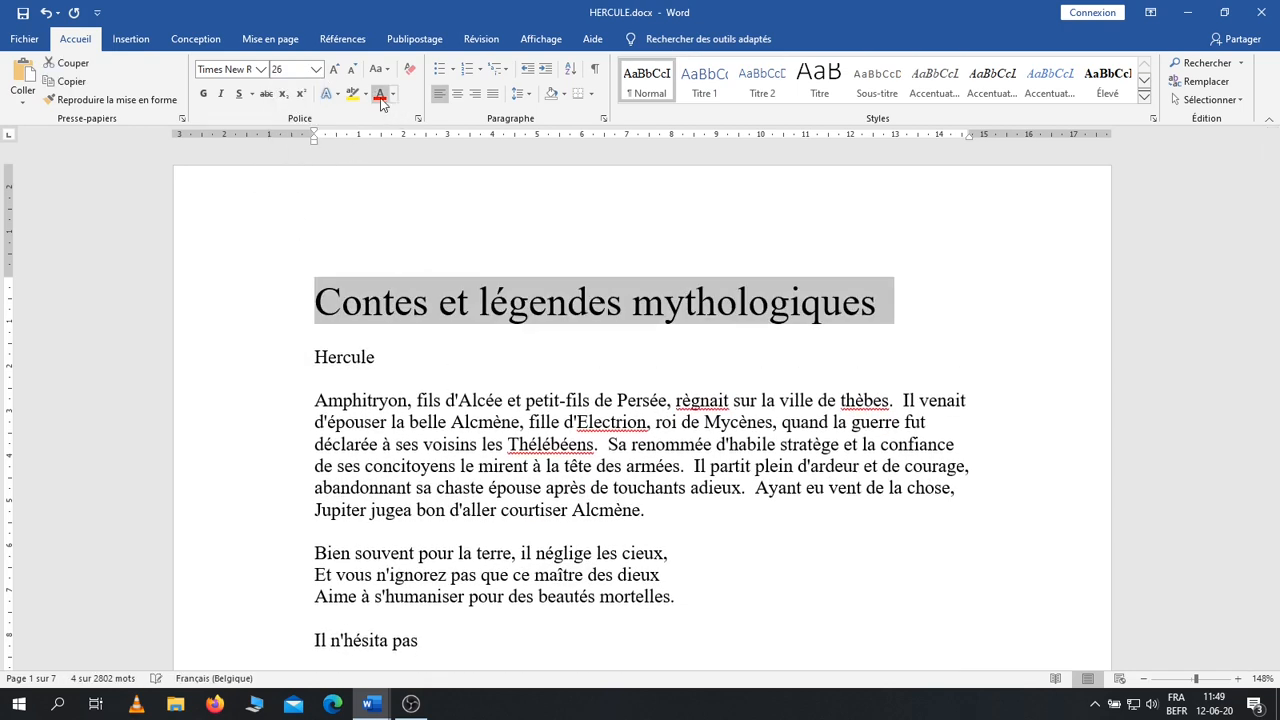
{"action": "left_click", "coordinate": [393, 93]}
{"action": "left_click", "coordinate": [440, 175]}
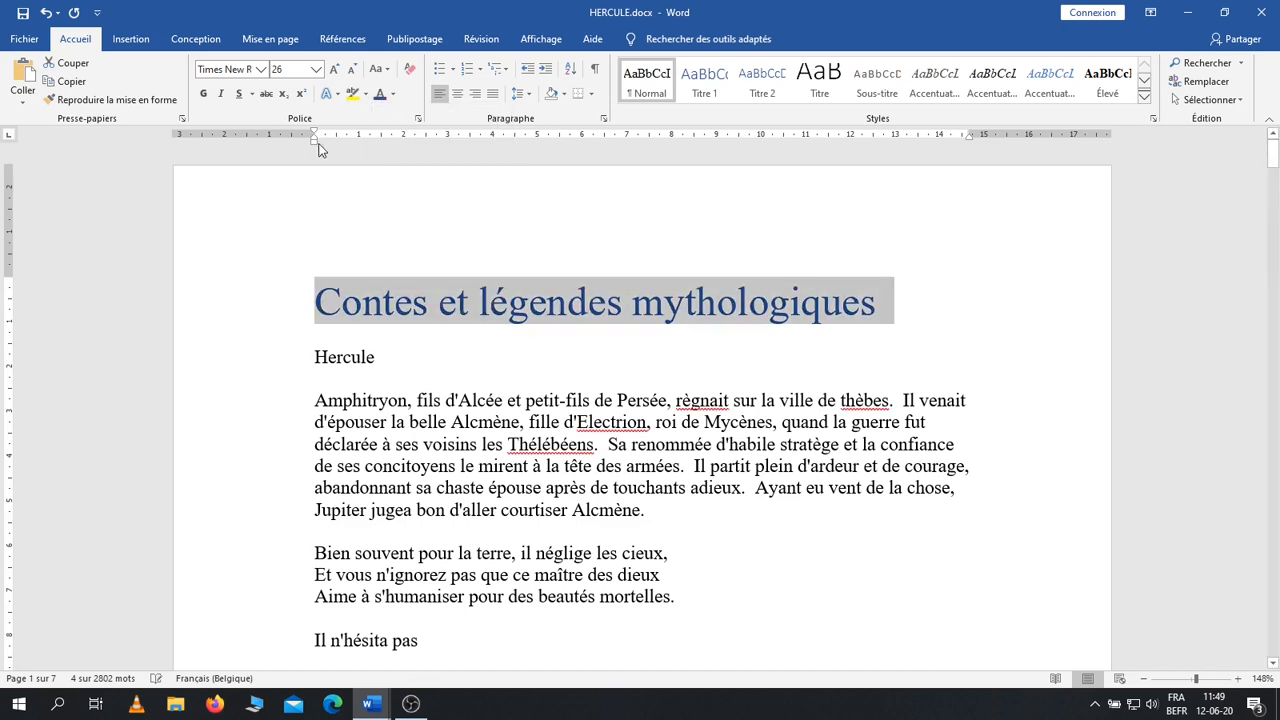
{"action": "left_click", "coordinate": [323, 400]}
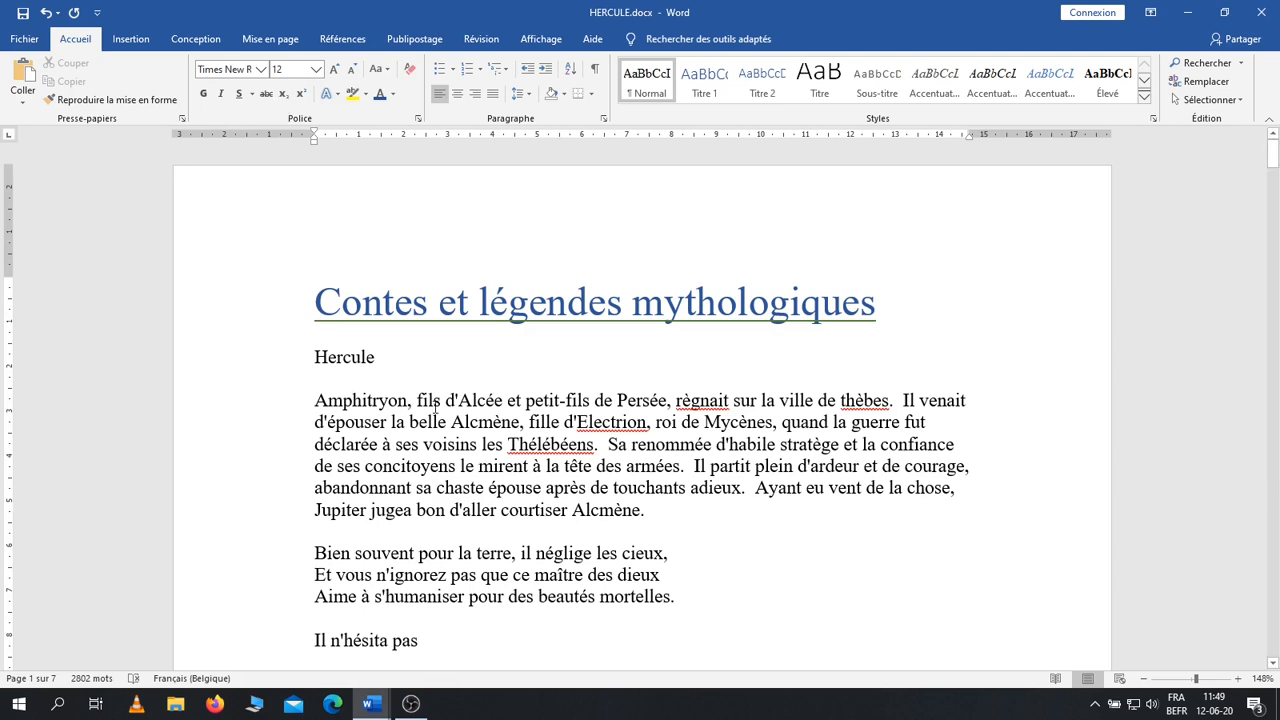
Apply the Titre 1 style to the "Hercule" heading and open that style for modification.
{"action": "left_click", "coordinate": [347, 357]}
{"action": "left_click", "coordinate": [705, 86]}
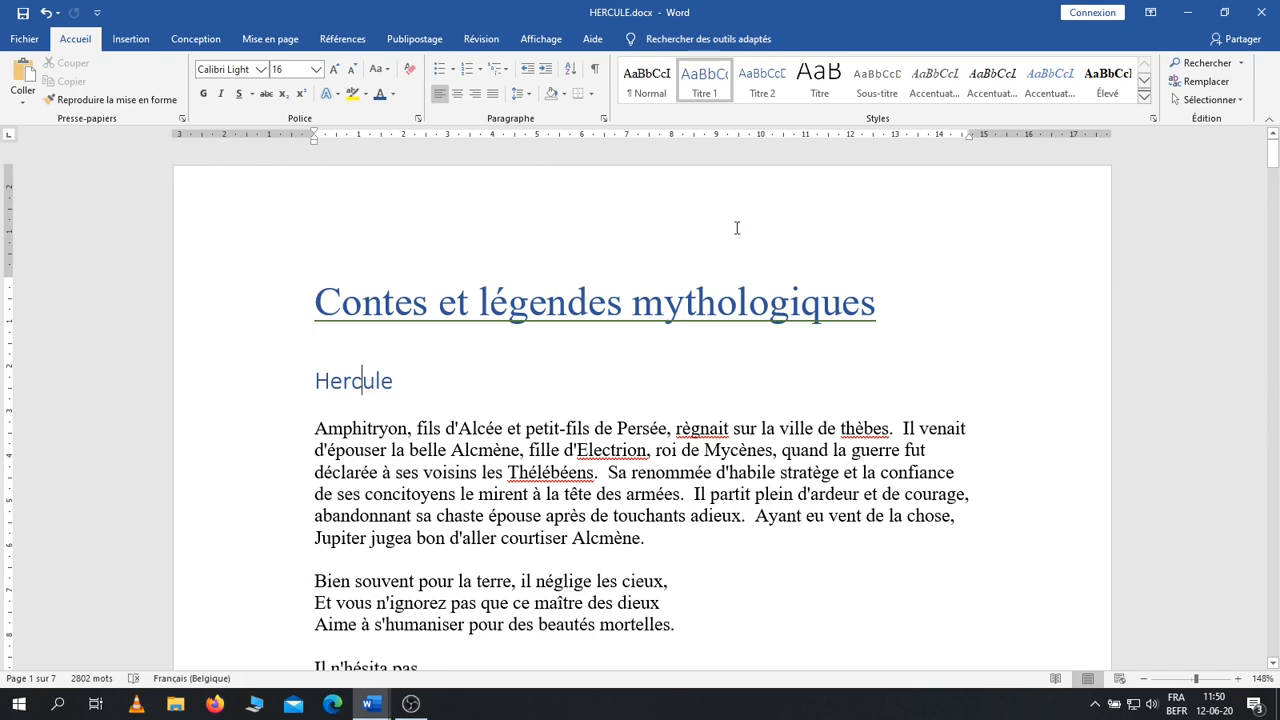
{"action": "right_click", "coordinate": [708, 82]}
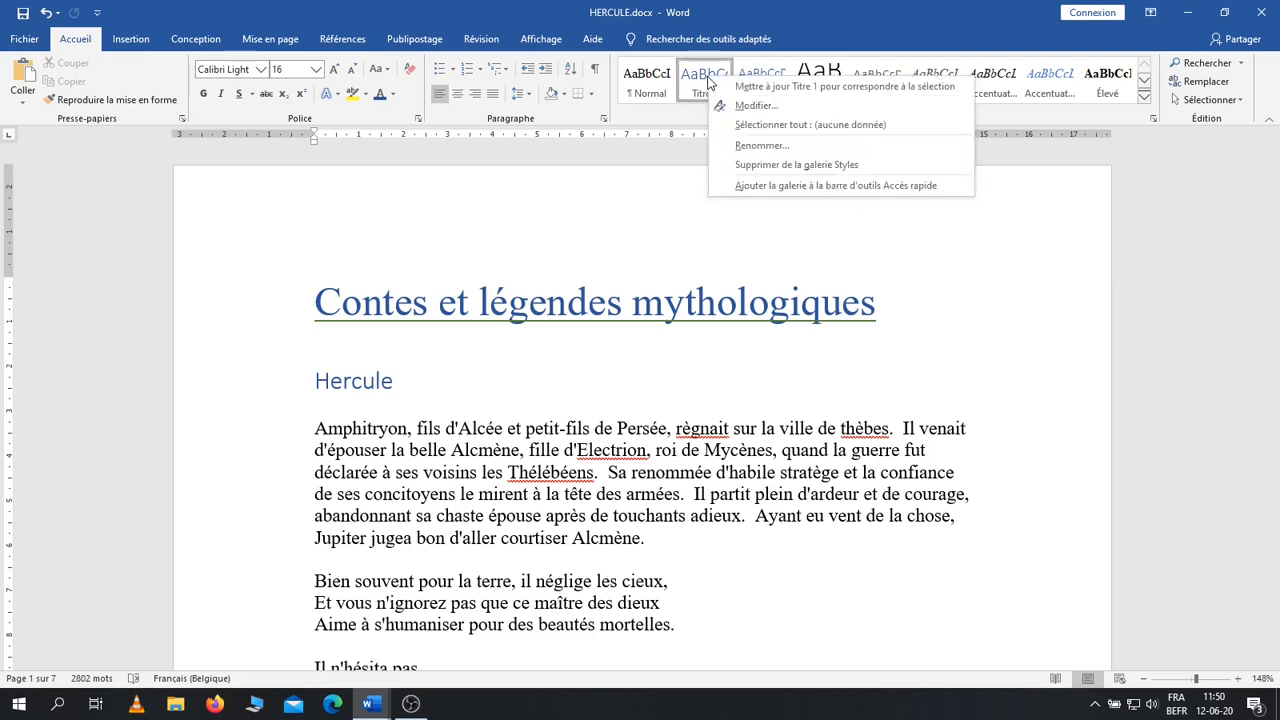
{"action": "left_click", "coordinate": [756, 102]}
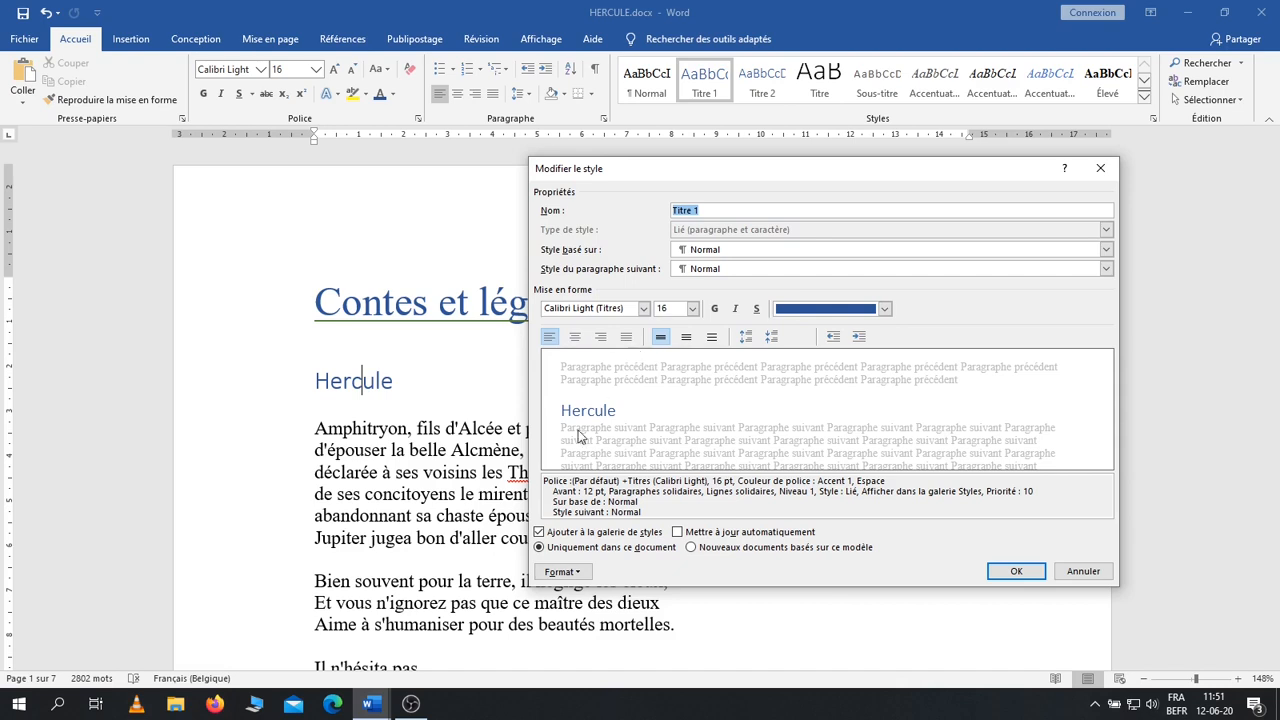
{"action": "left_click", "coordinate": [563, 572]}
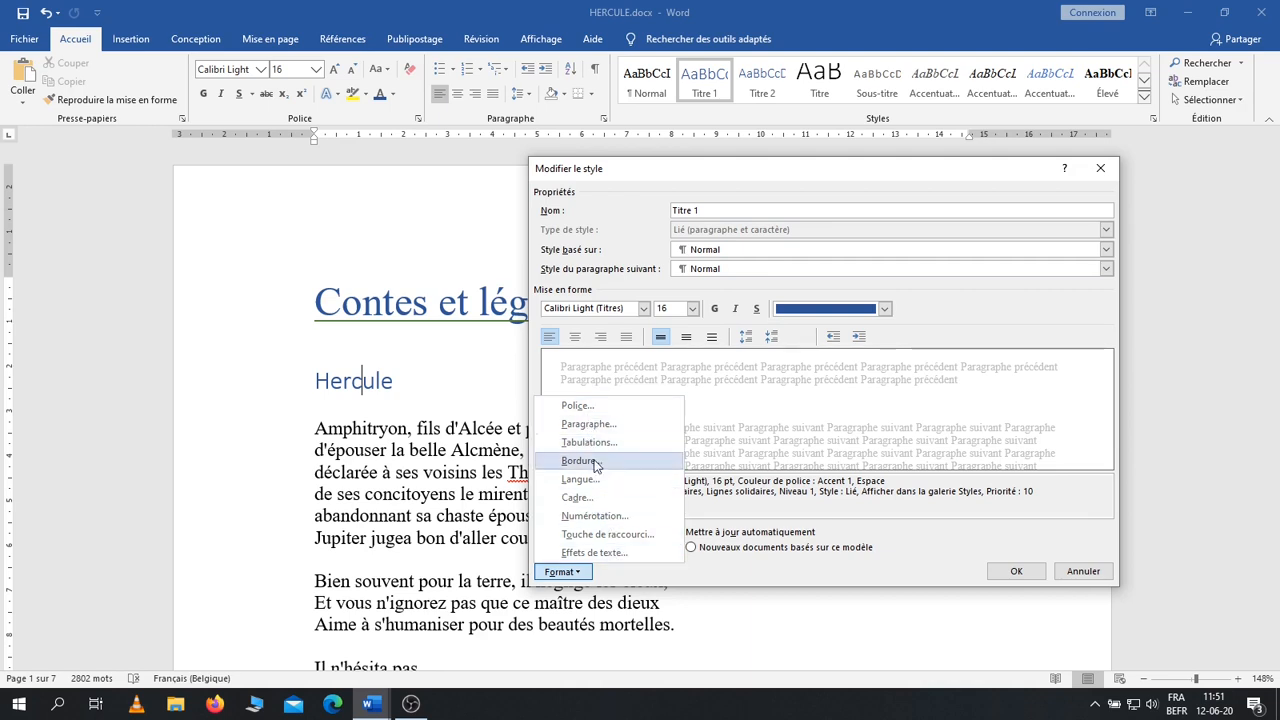
{"action": "left_click", "coordinate": [591, 410]}
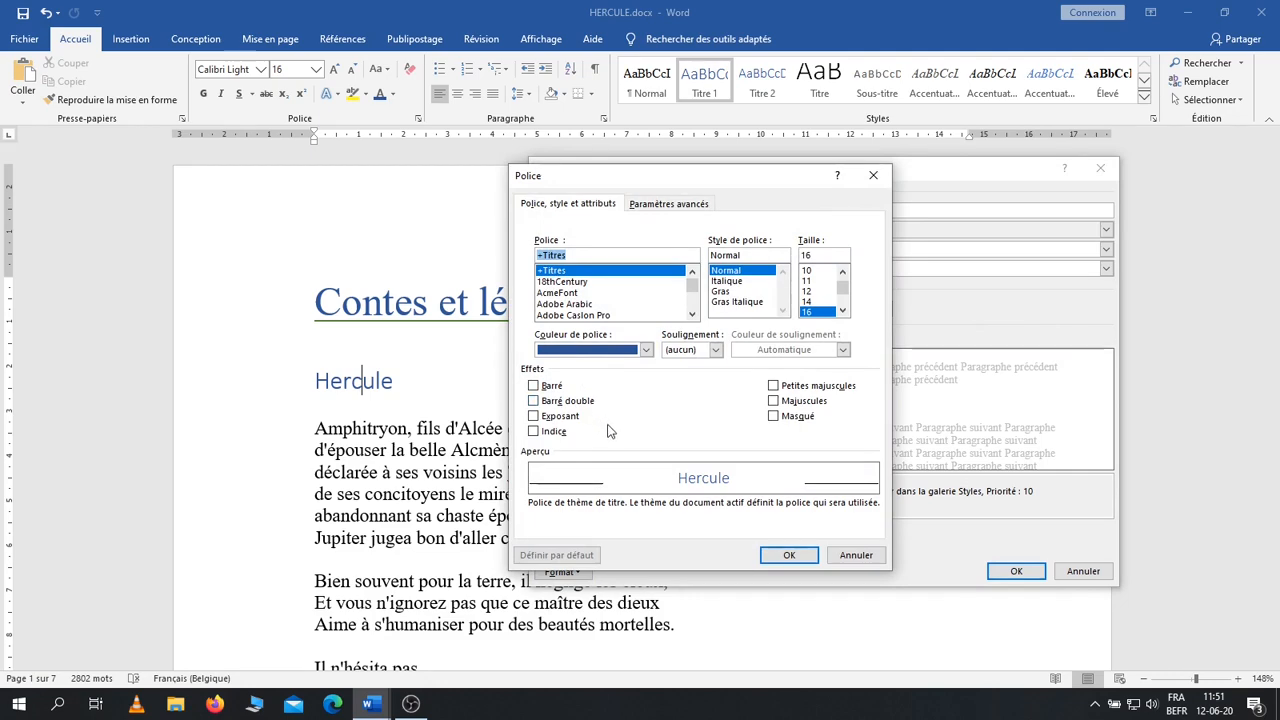
{"action": "left_click", "coordinate": [873, 176]}
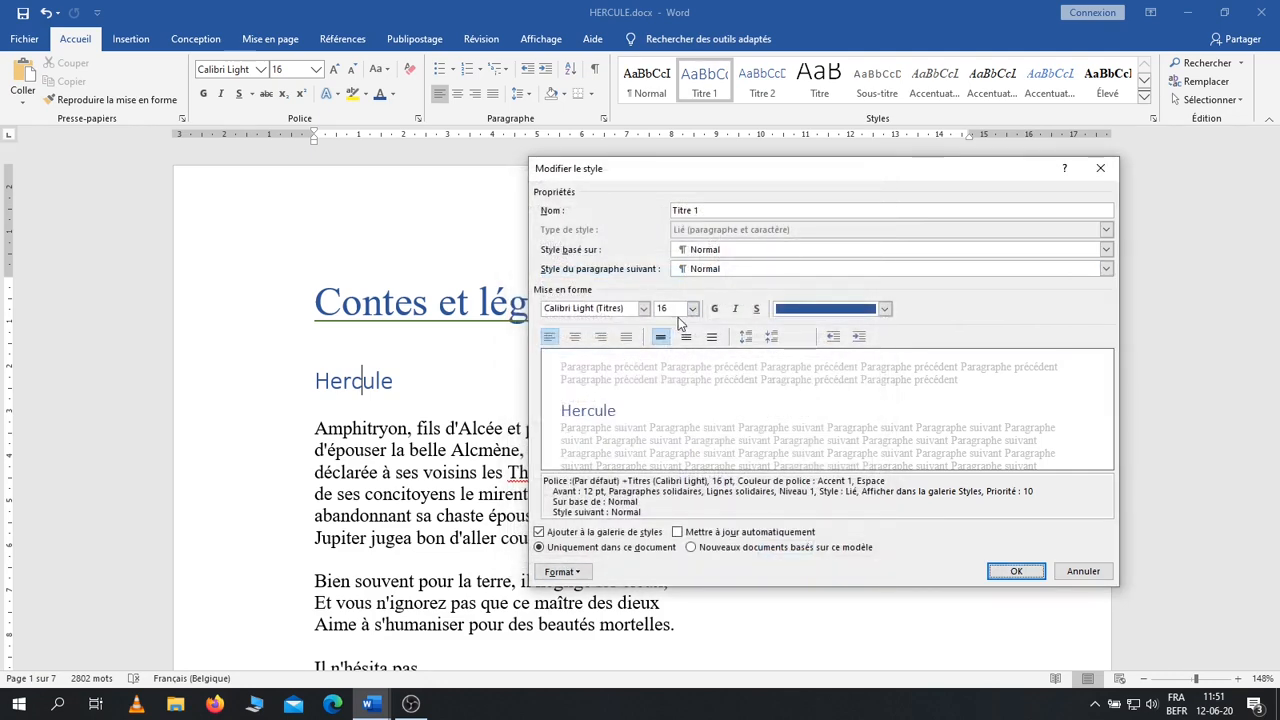
Modify the Titre 1 style to use dark green (Accent 6) bold, underlined and centred text.
{"action": "left_click", "coordinate": [885, 309]}
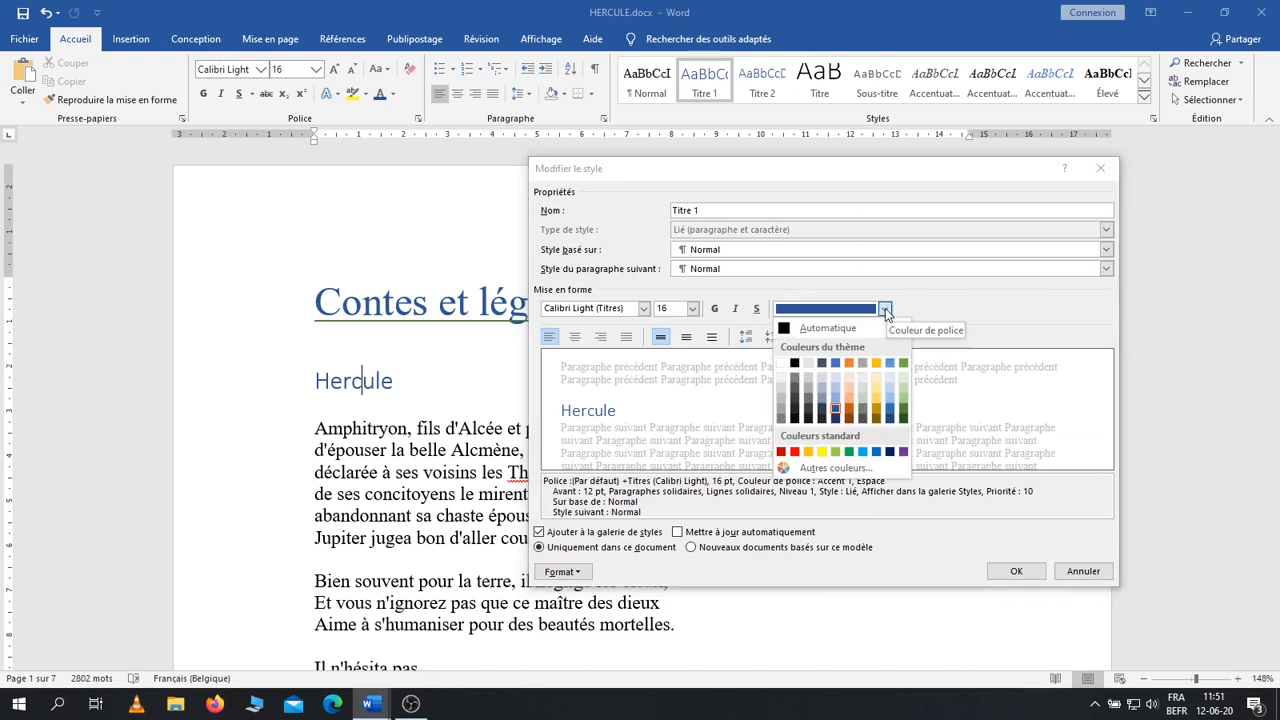
{"action": "left_click", "coordinate": [902, 412]}
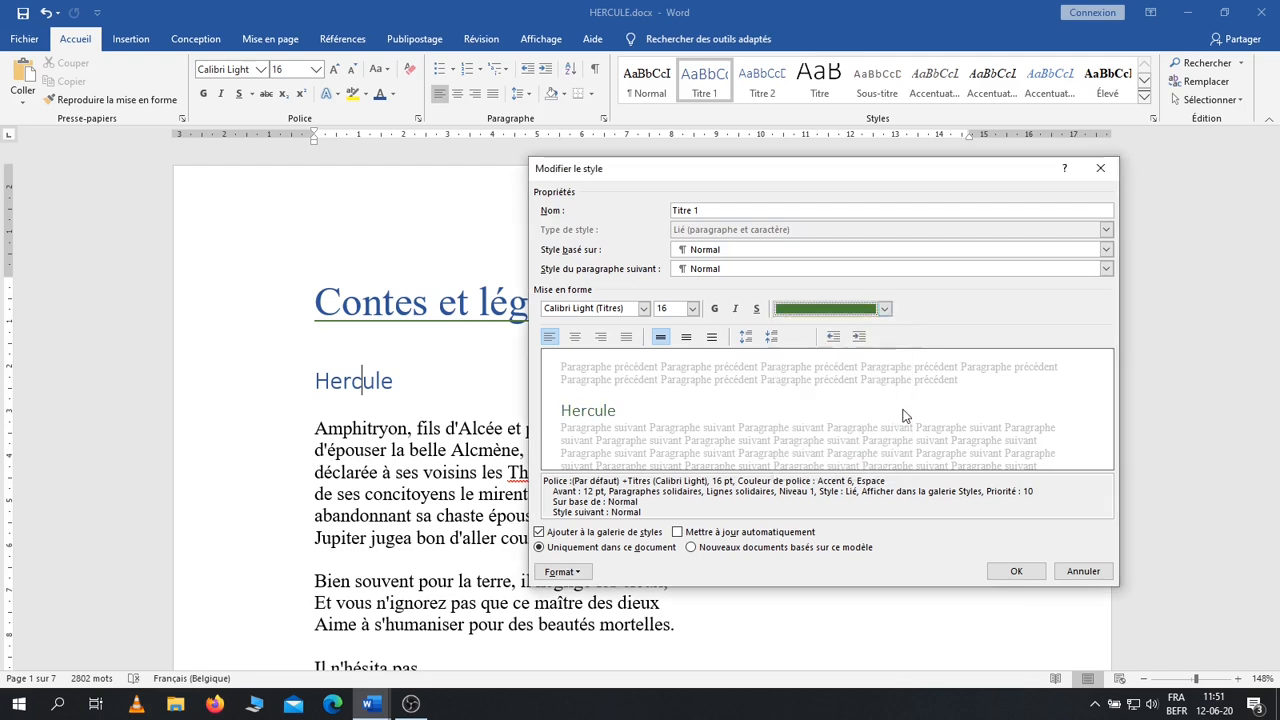
{"action": "left_click", "coordinate": [721, 310]}
{"action": "left_click", "coordinate": [757, 309]}
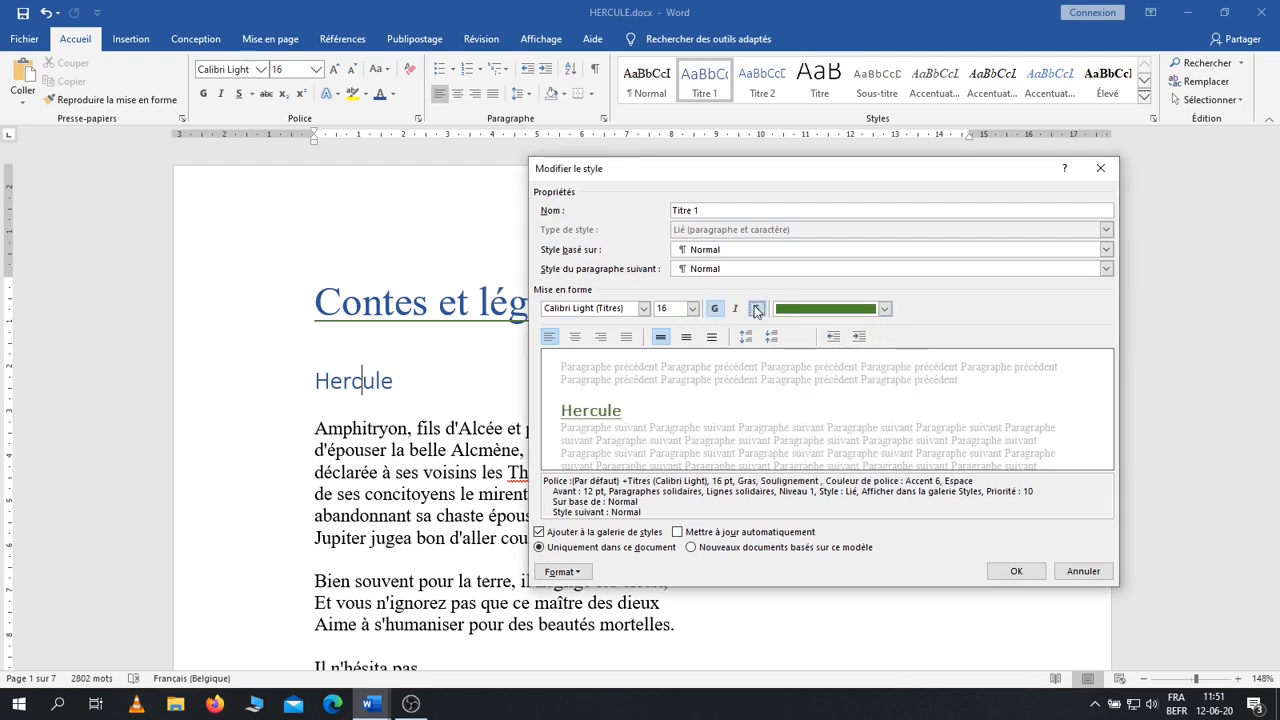
{"action": "left_click", "coordinate": [576, 340]}
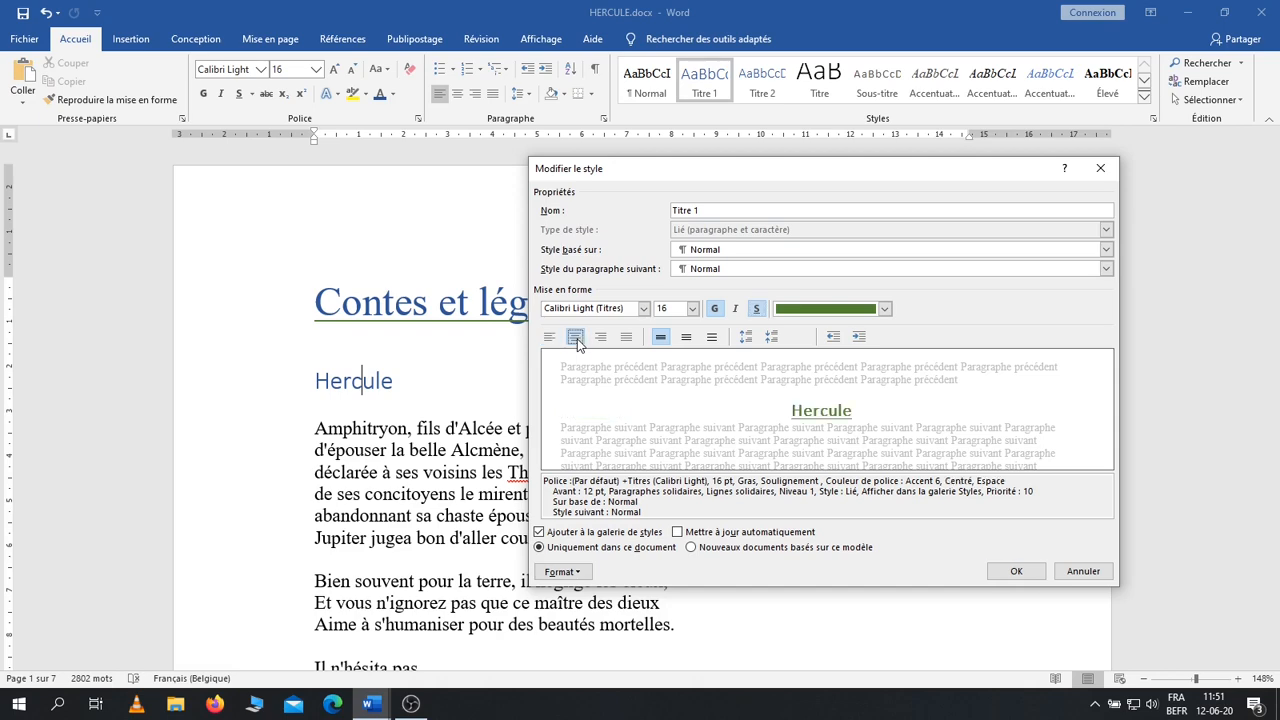
{"action": "left_click", "coordinate": [1012, 571]}
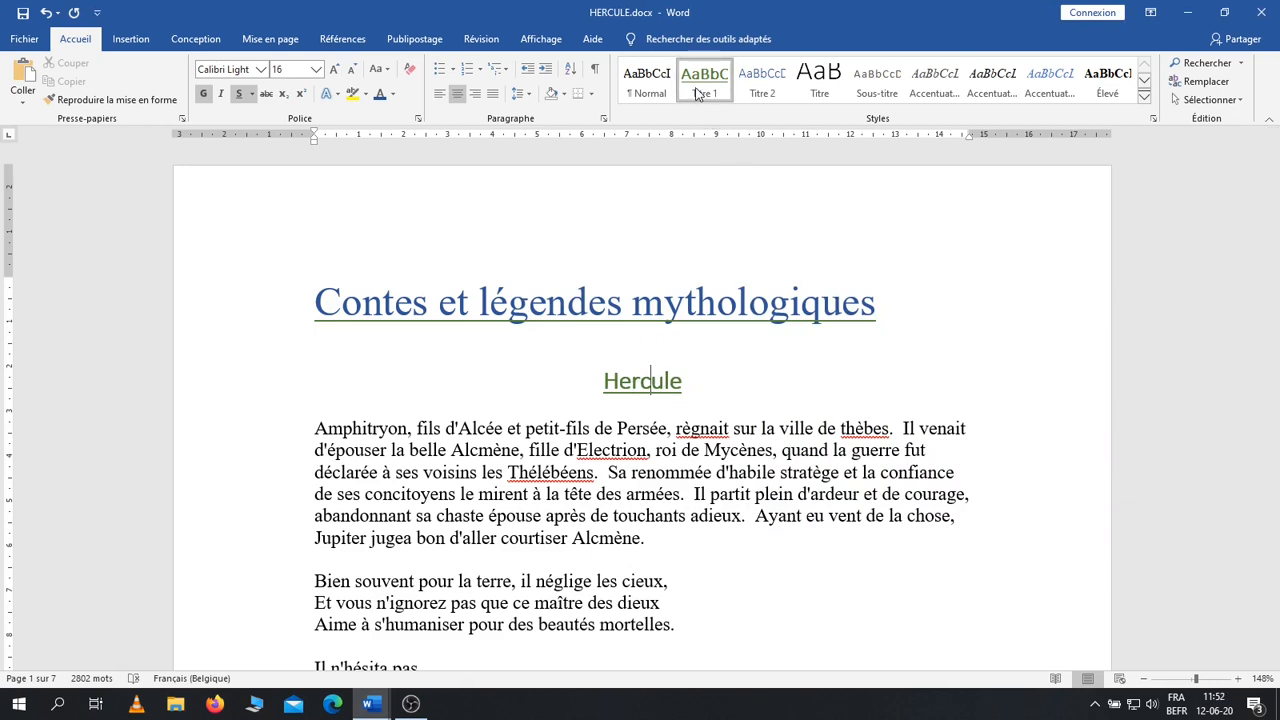
Apply the Titre 1 style to the heading "Les travaux d'Hercule" on page 2.
{"action": "left_click", "coordinate": [601, 430]}
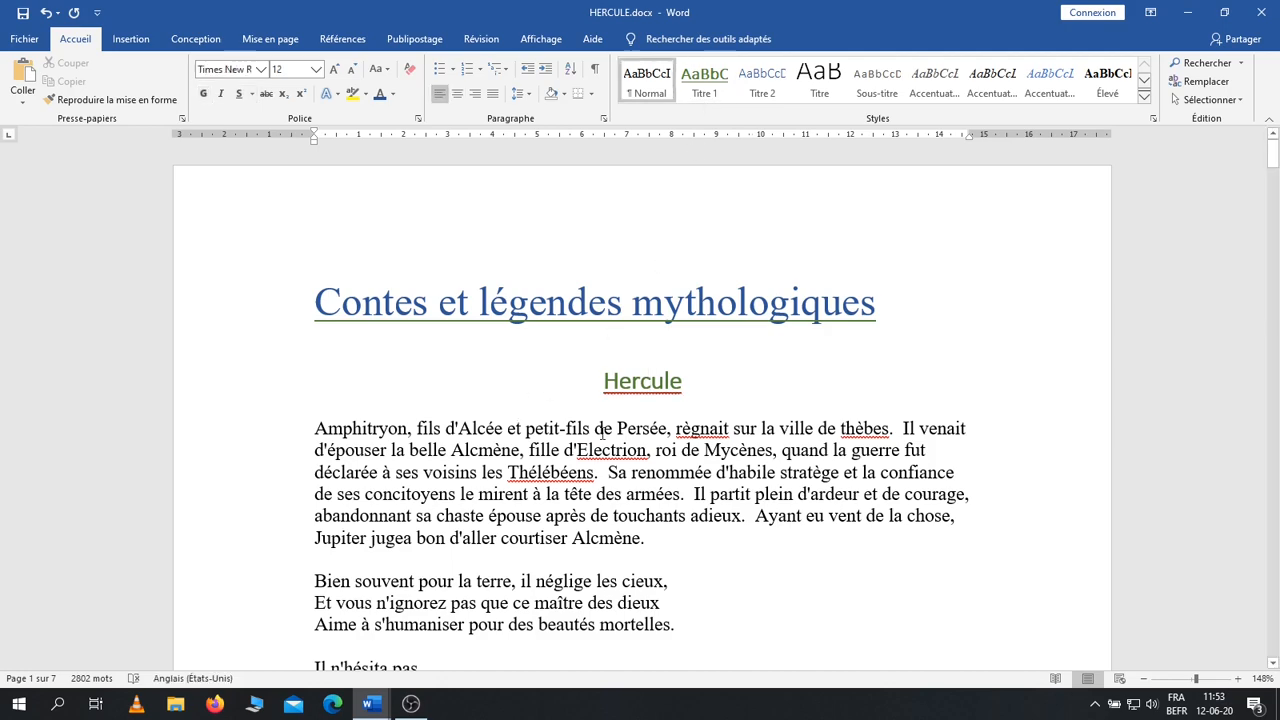
{"action": "scroll", "coordinate": [601, 430], "scroll_direction": "down", "scroll_amount": 15}
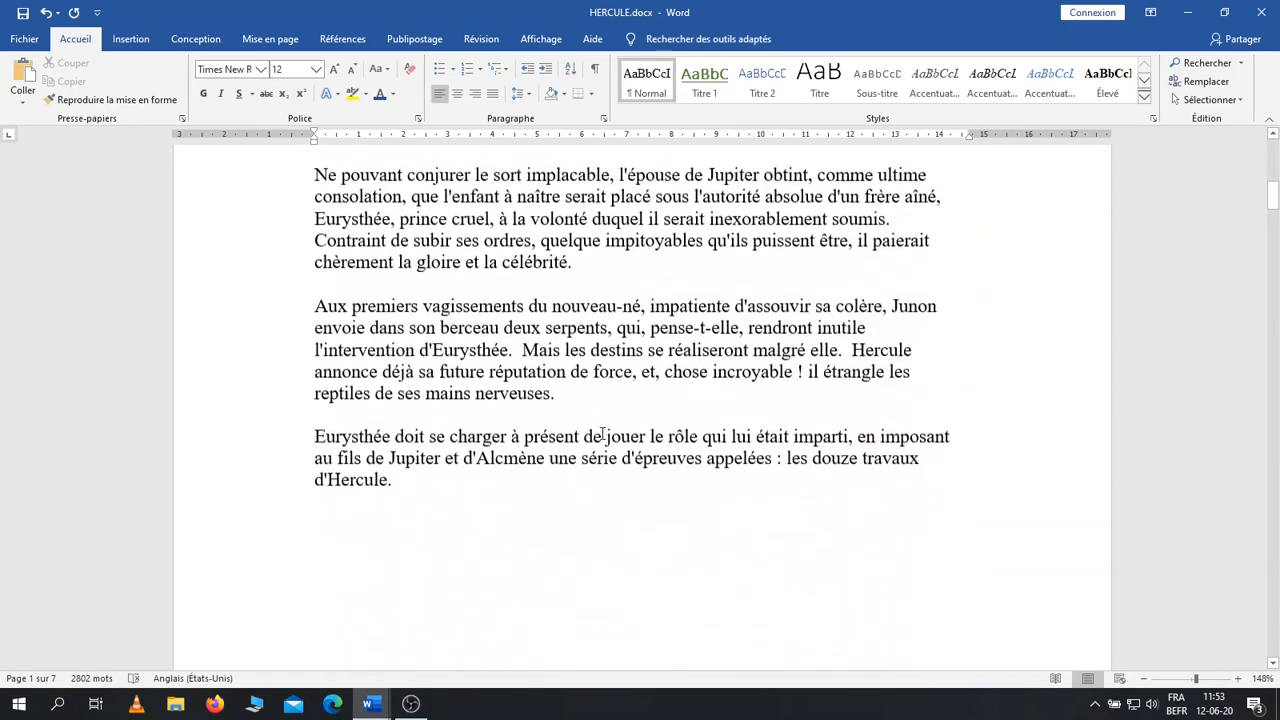
{"action": "scroll", "coordinate": [599, 438], "scroll_direction": "down", "scroll_amount": 4}
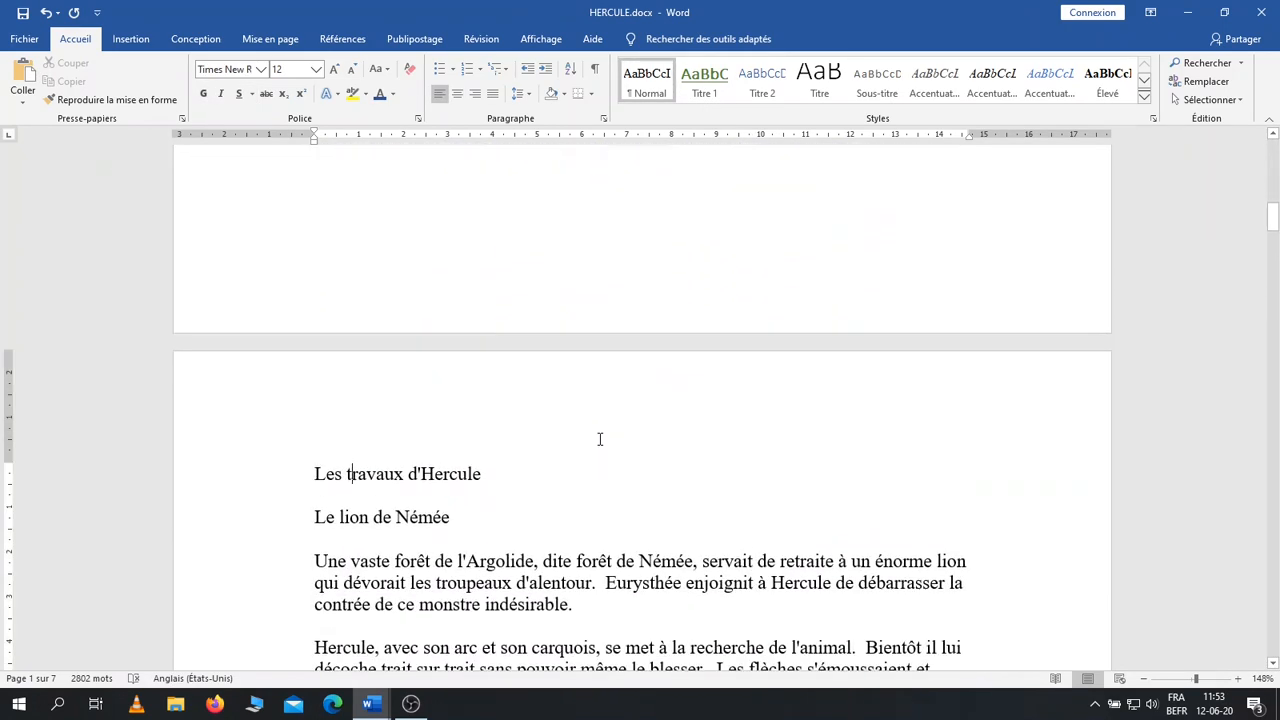
{"action": "left_click", "coordinate": [367, 470]}
{"action": "left_click", "coordinate": [709, 85]}
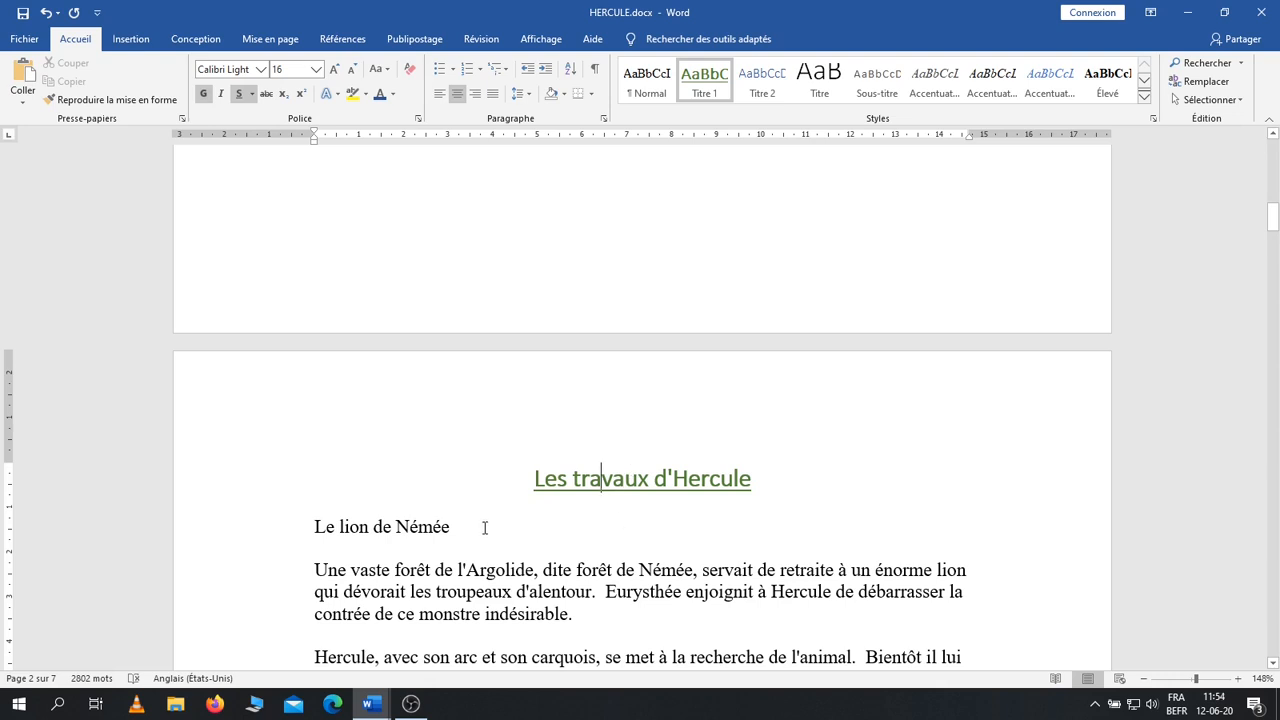
Apply the Titre 2 style to the "Le lion de Némée" heading and open that style for modification.
{"action": "left_click", "coordinate": [343, 526]}
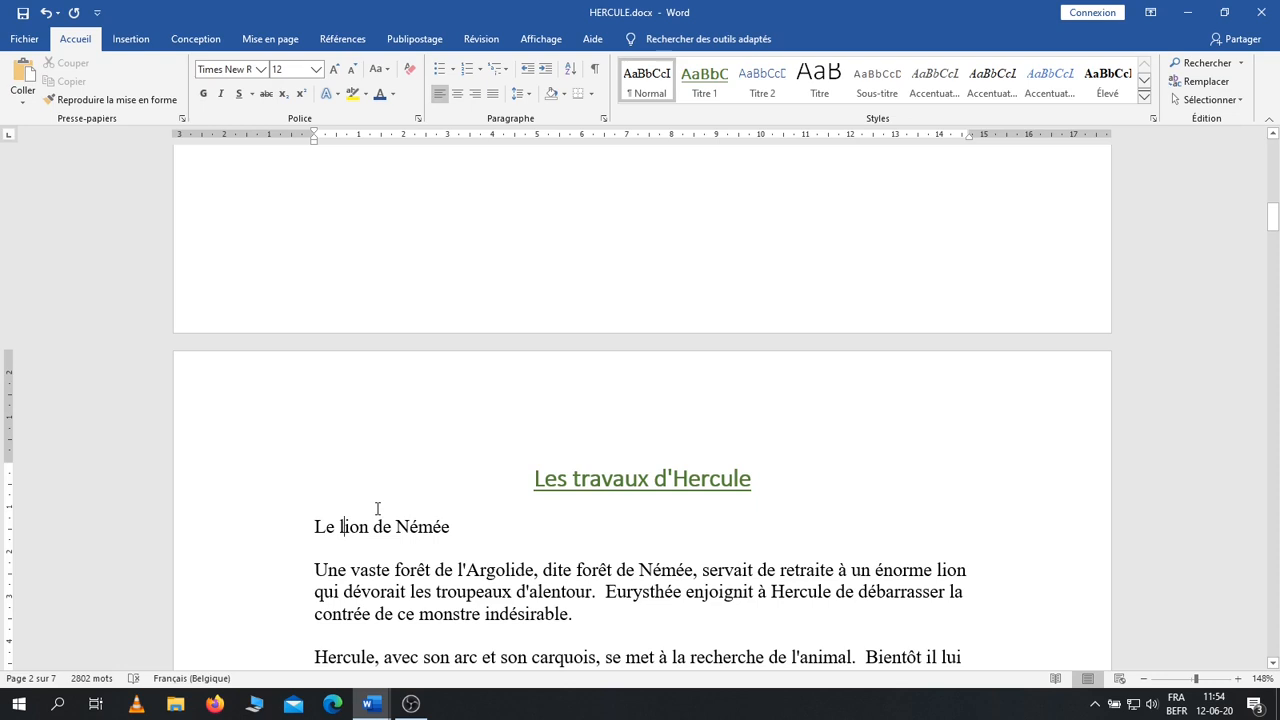
{"action": "left_click", "coordinate": [773, 92]}
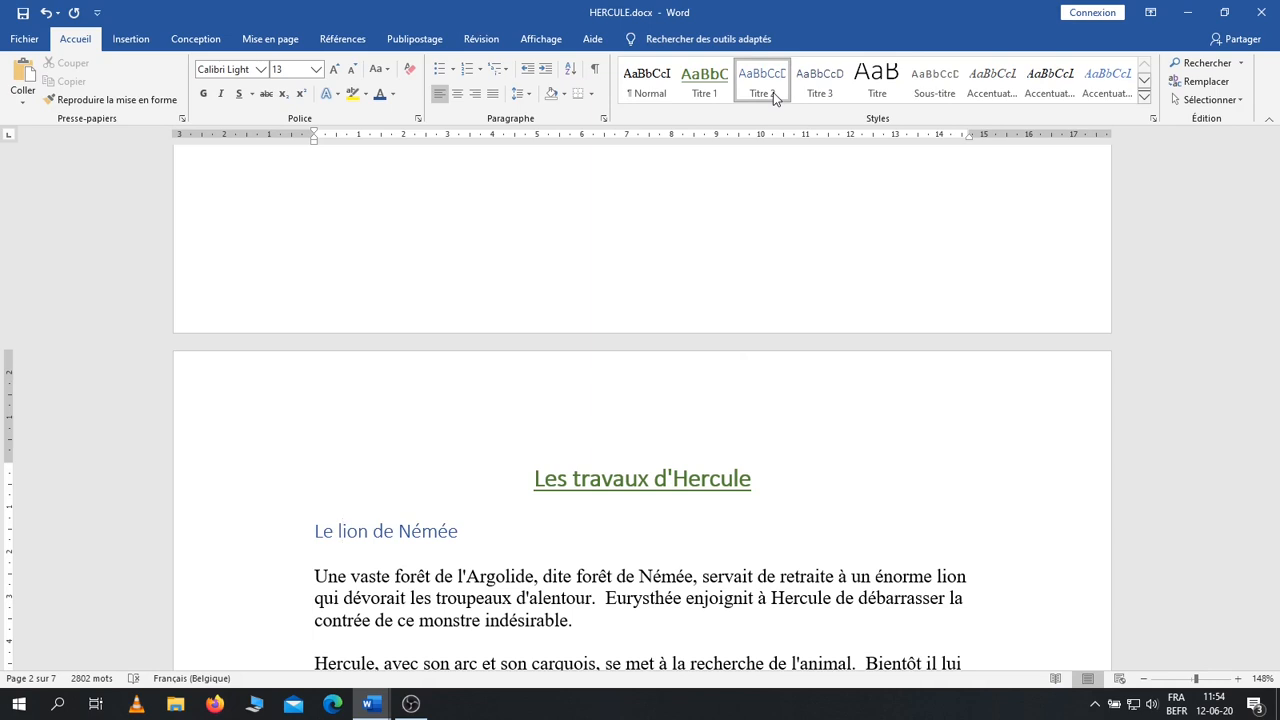
{"action": "right_click", "coordinate": [773, 92]}
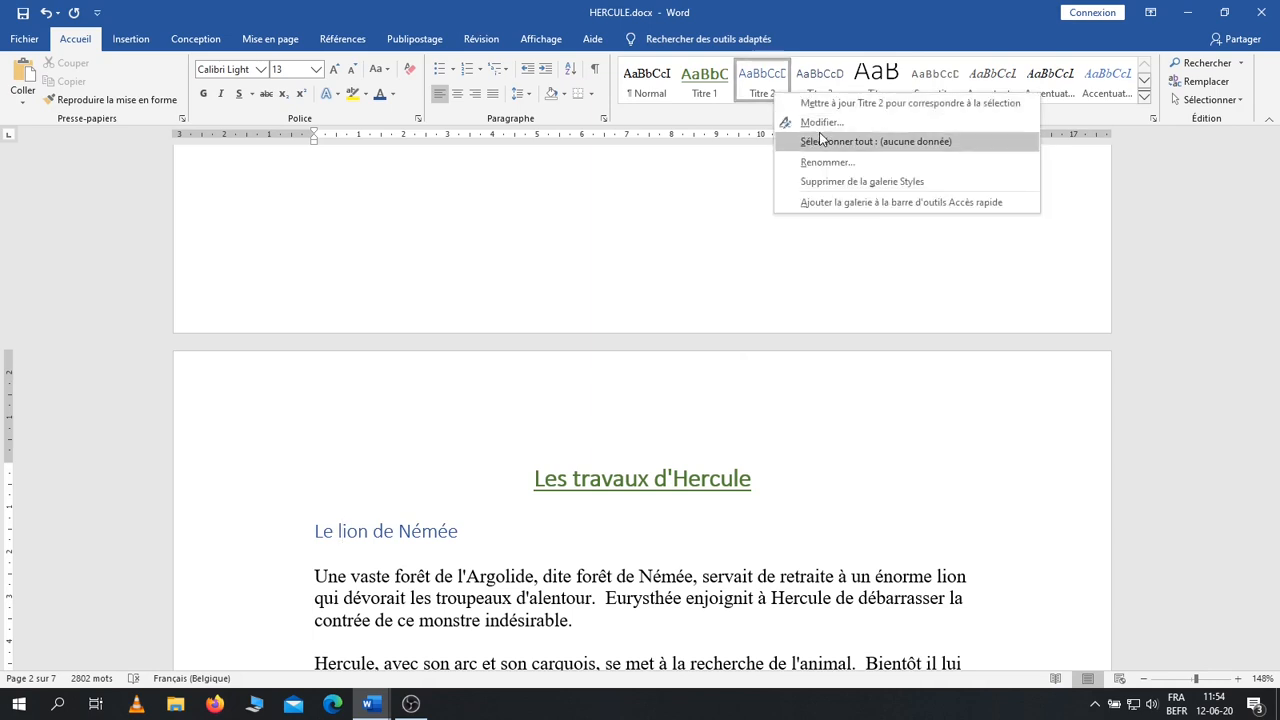
{"action": "left_click", "coordinate": [824, 123]}
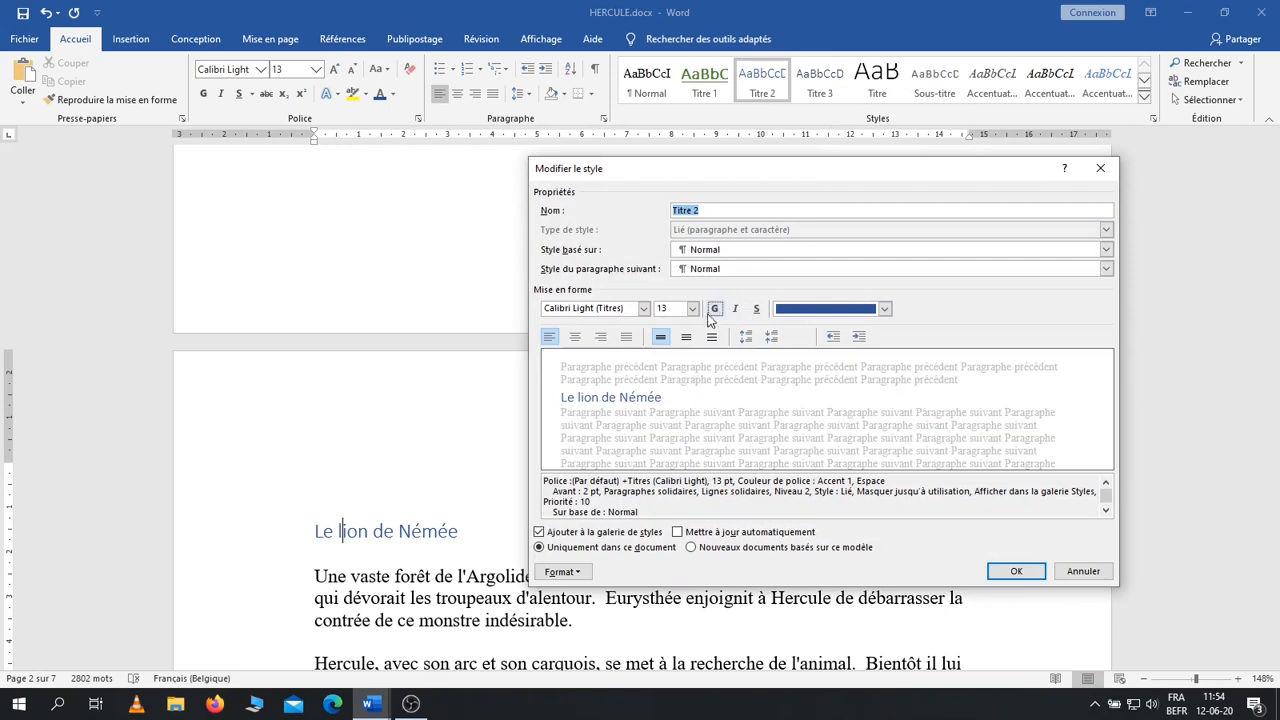
Modify the Titre 2 style to use the AR BLANCA font, bold and underlined.
{"action": "left_click", "coordinate": [716, 310]}
{"action": "left_click", "coordinate": [757, 309]}
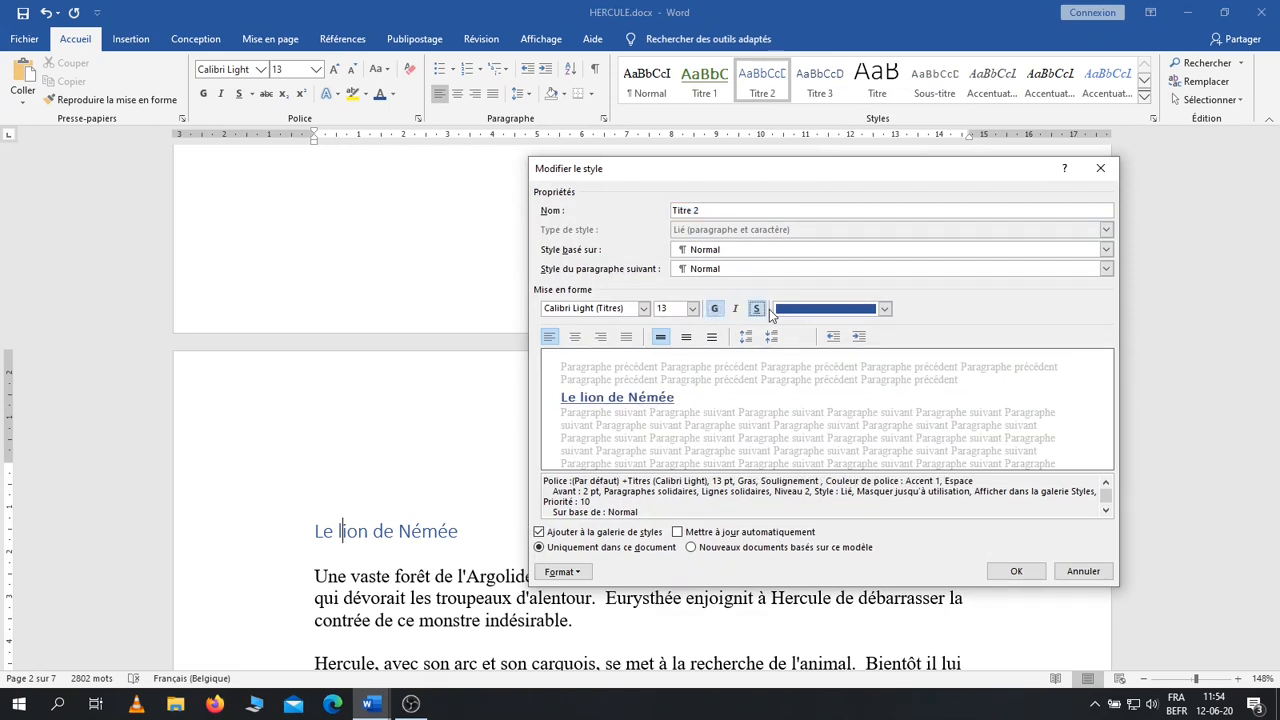
{"action": "left_click", "coordinate": [644, 309]}
{"action": "left_click", "coordinate": [578, 361]}
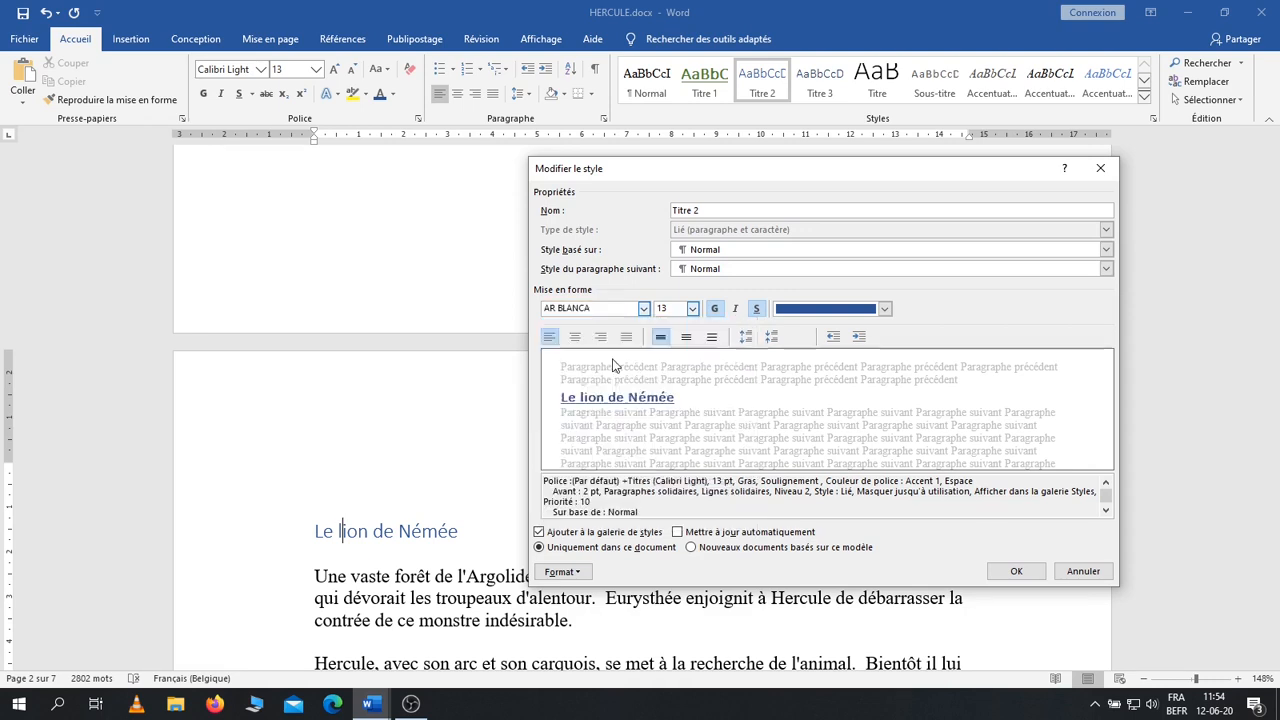
{"action": "left_click", "coordinate": [1010, 572]}
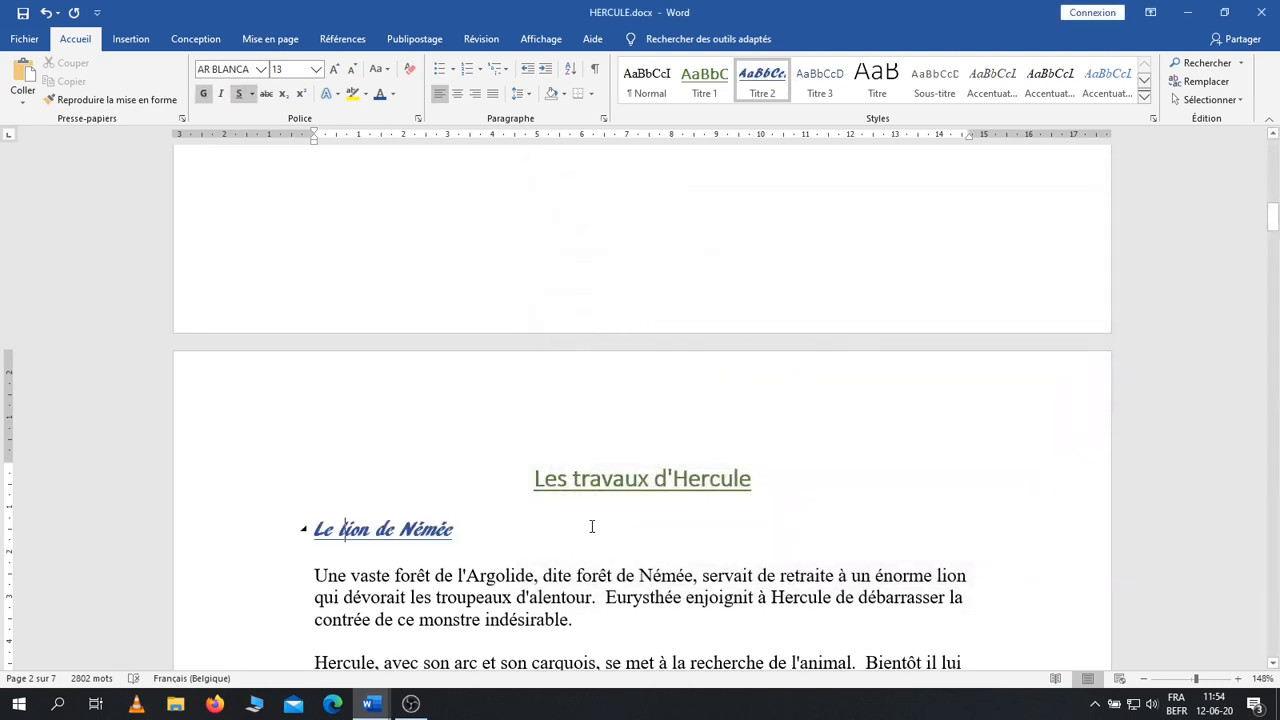
Apply the Titre 2 style to the headings "L'Hydre de Lerne" and "Le Sanglier d'Erymanthe" on page 2.
{"action": "scroll", "coordinate": [474, 476], "scroll_direction": "down", "scroll_amount": 5}
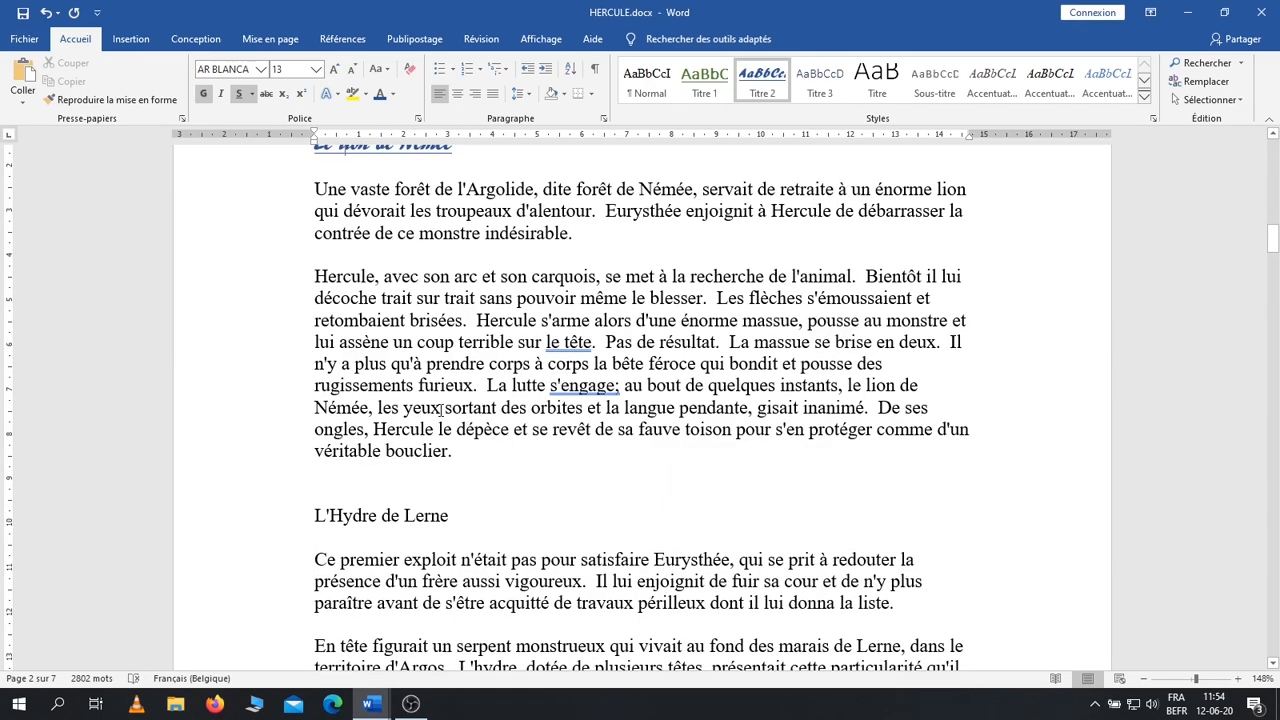
{"action": "scroll", "coordinate": [440, 409], "scroll_direction": "up", "scroll_amount": 1}
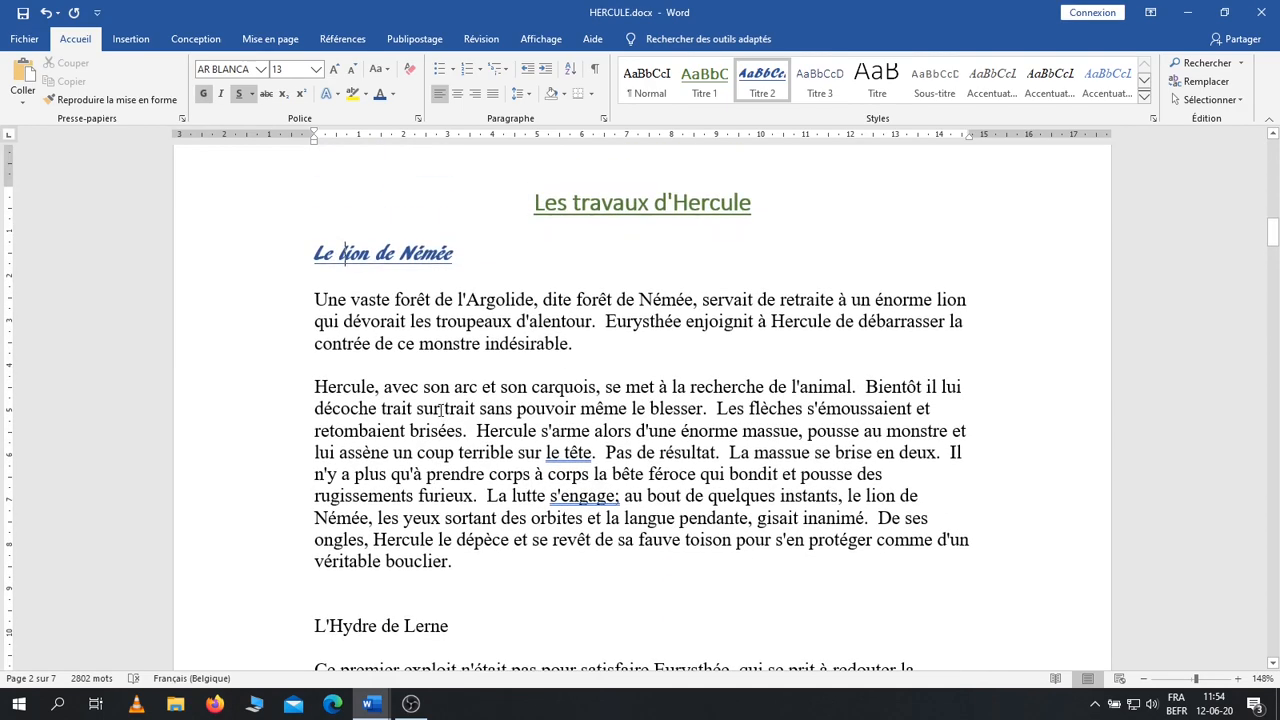
{"action": "scroll", "coordinate": [441, 372], "scroll_direction": "down", "scroll_amount": 2}
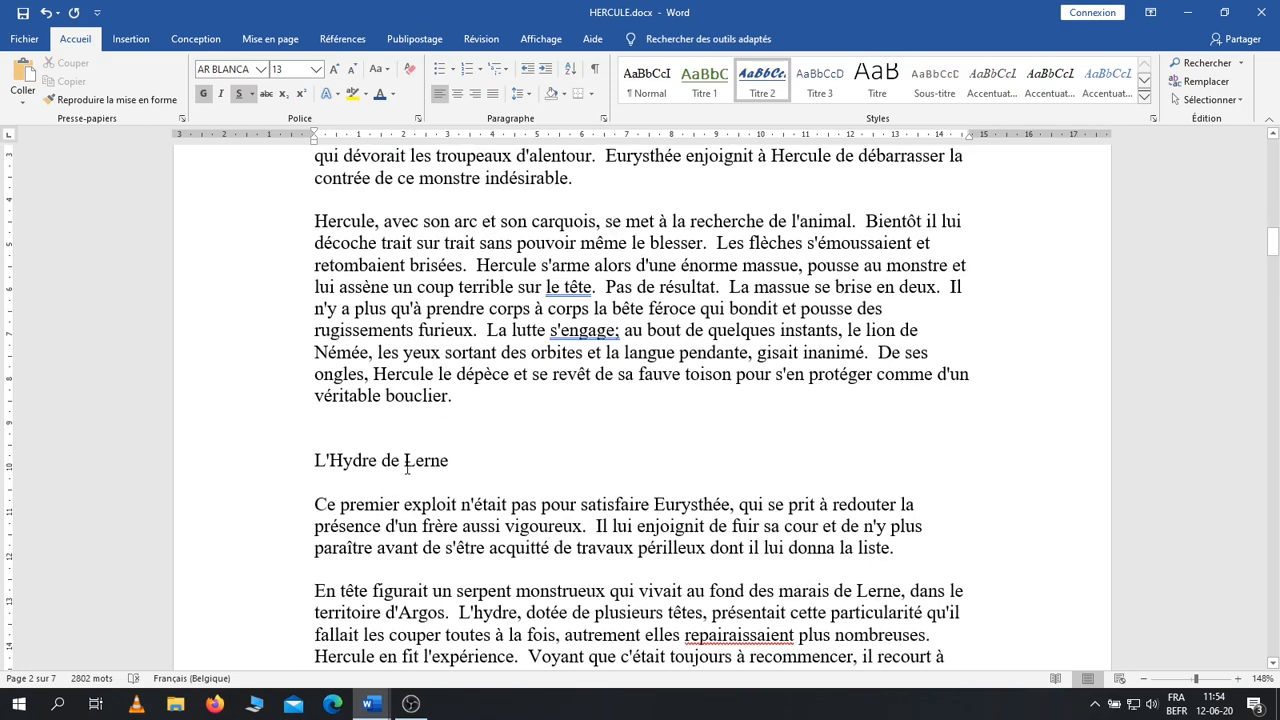
{"action": "left_click", "coordinate": [762, 80]}
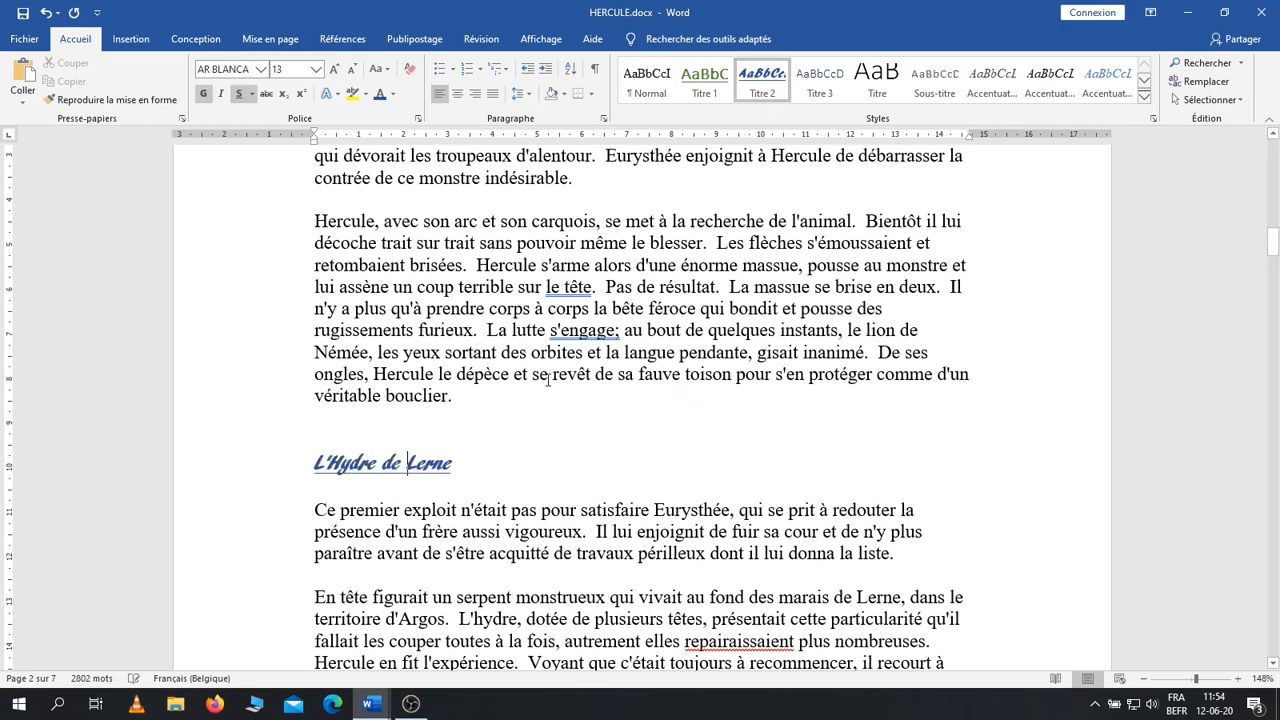
{"action": "scroll", "coordinate": [535, 391], "scroll_direction": "down", "scroll_amount": 3}
{"action": "scroll", "coordinate": [601, 413], "scroll_direction": "down", "scroll_amount": 3}
{"action": "left_click", "coordinate": [478, 341]}
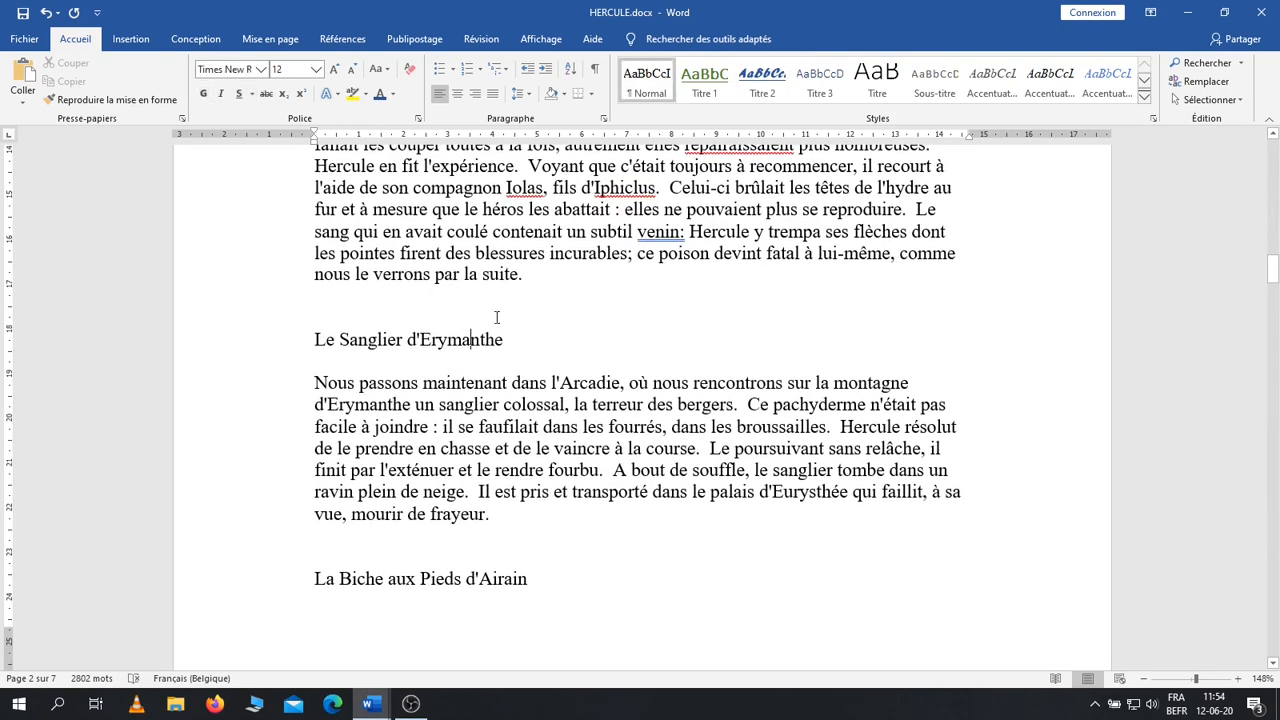
{"action": "left_click", "coordinate": [762, 80]}
Apply the Titre 2 style to the headings "La Biche aux Pieds d'Airain" and "Les Oiseaux de Stymphale".
{"action": "scroll", "coordinate": [680, 274], "scroll_direction": "down", "scroll_amount": 3}
{"action": "left_click", "coordinate": [471, 364]}
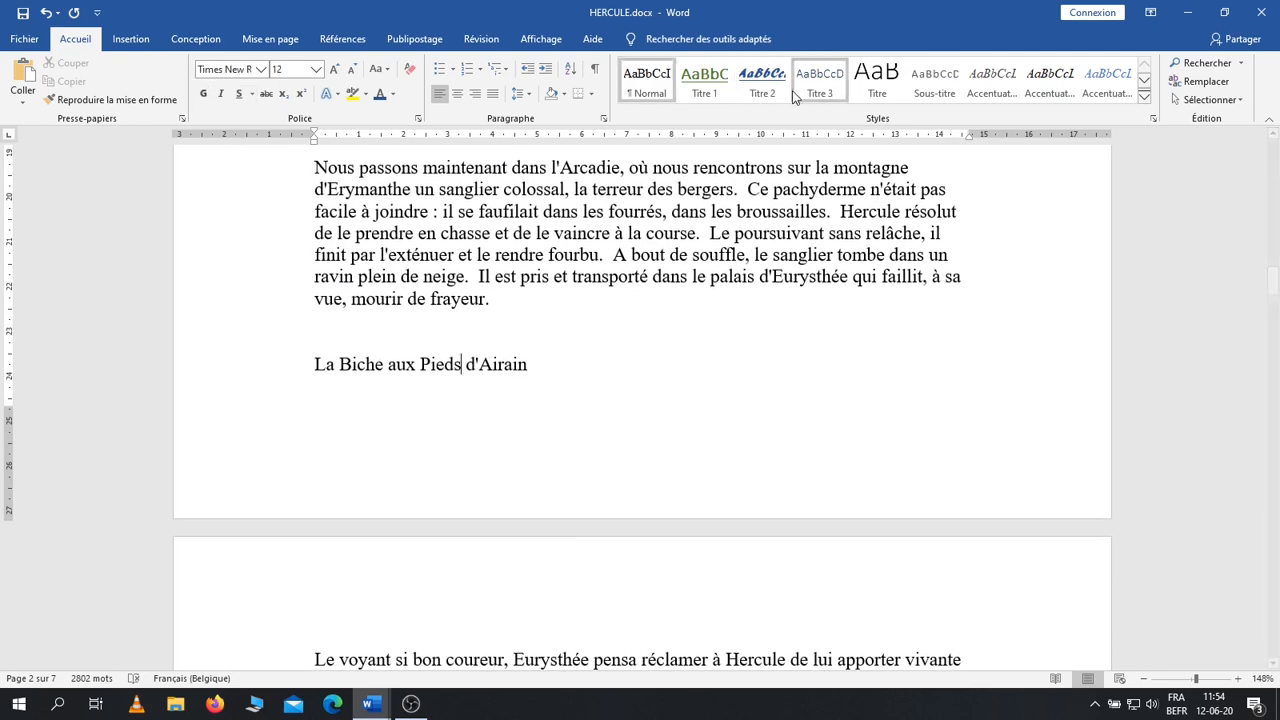
{"action": "left_click", "coordinate": [757, 85]}
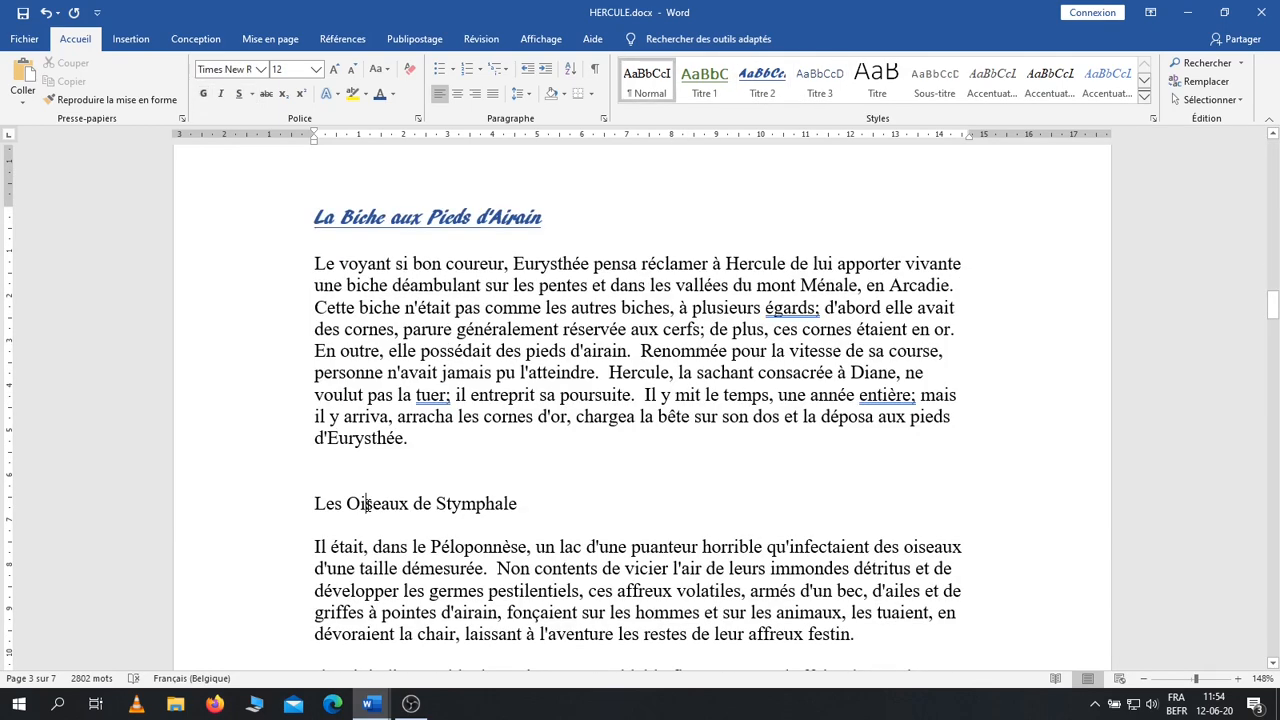
{"action": "scroll", "coordinate": [567, 348], "scroll_direction": "down", "scroll_amount": 2}
{"action": "left_click", "coordinate": [762, 80]}
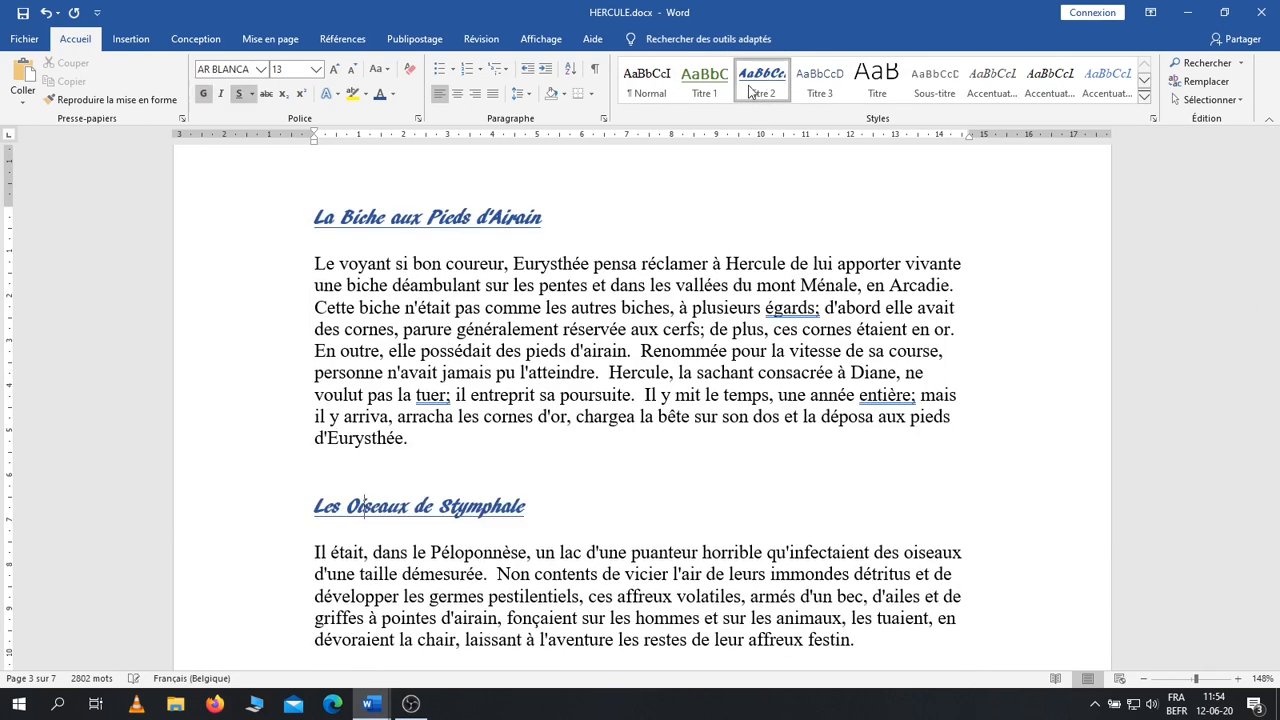
Apply the Titre 2 style to the headings "Le Taureau de Crète" and "Les Cavales de Diomède" on page 3.
{"action": "scroll", "coordinate": [569, 320], "scroll_direction": "down", "scroll_amount": 7}
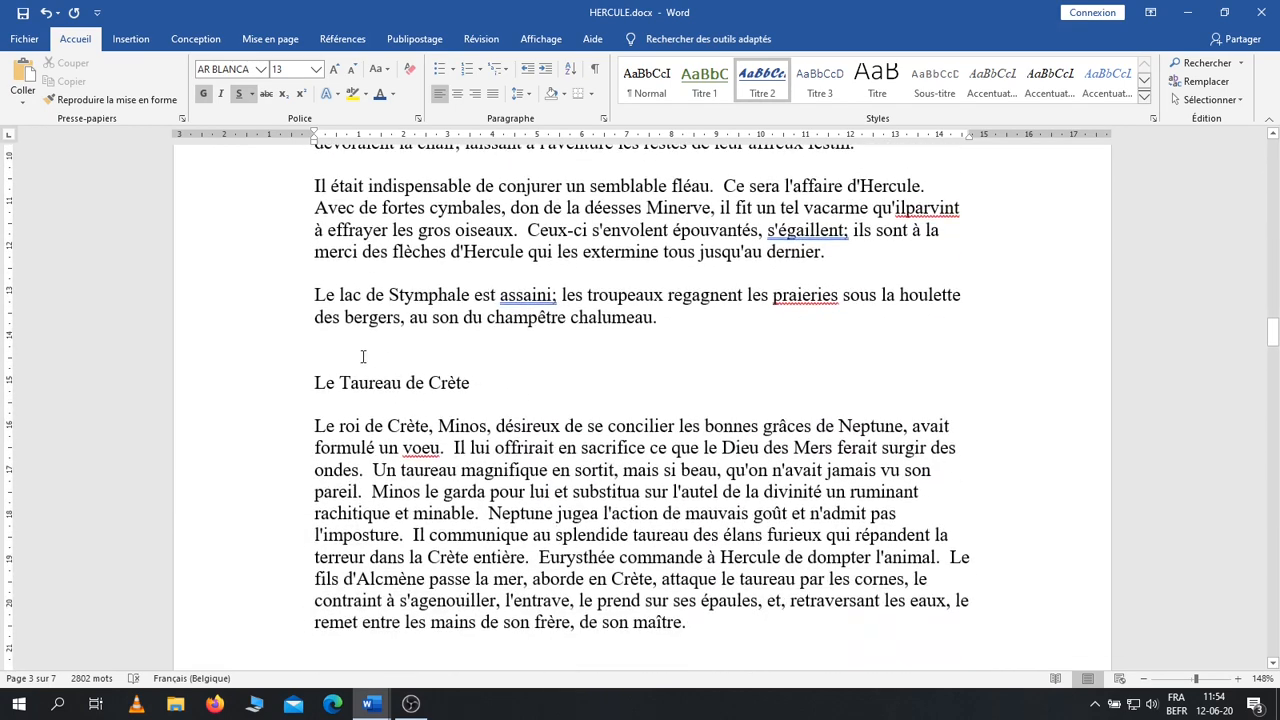
{"action": "left_click", "coordinate": [381, 383]}
{"action": "left_click", "coordinate": [762, 80]}
{"action": "scroll", "coordinate": [433, 321], "scroll_direction": "down", "scroll_amount": 5}
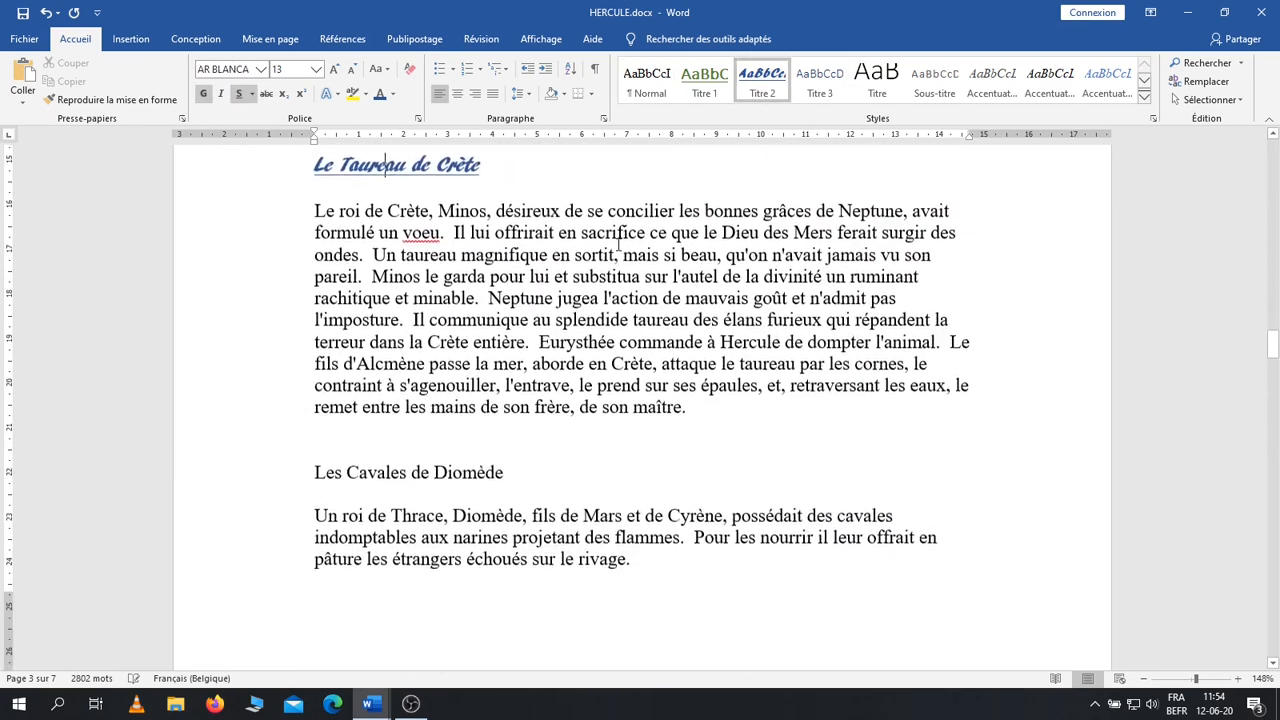
{"action": "left_click", "coordinate": [394, 362]}
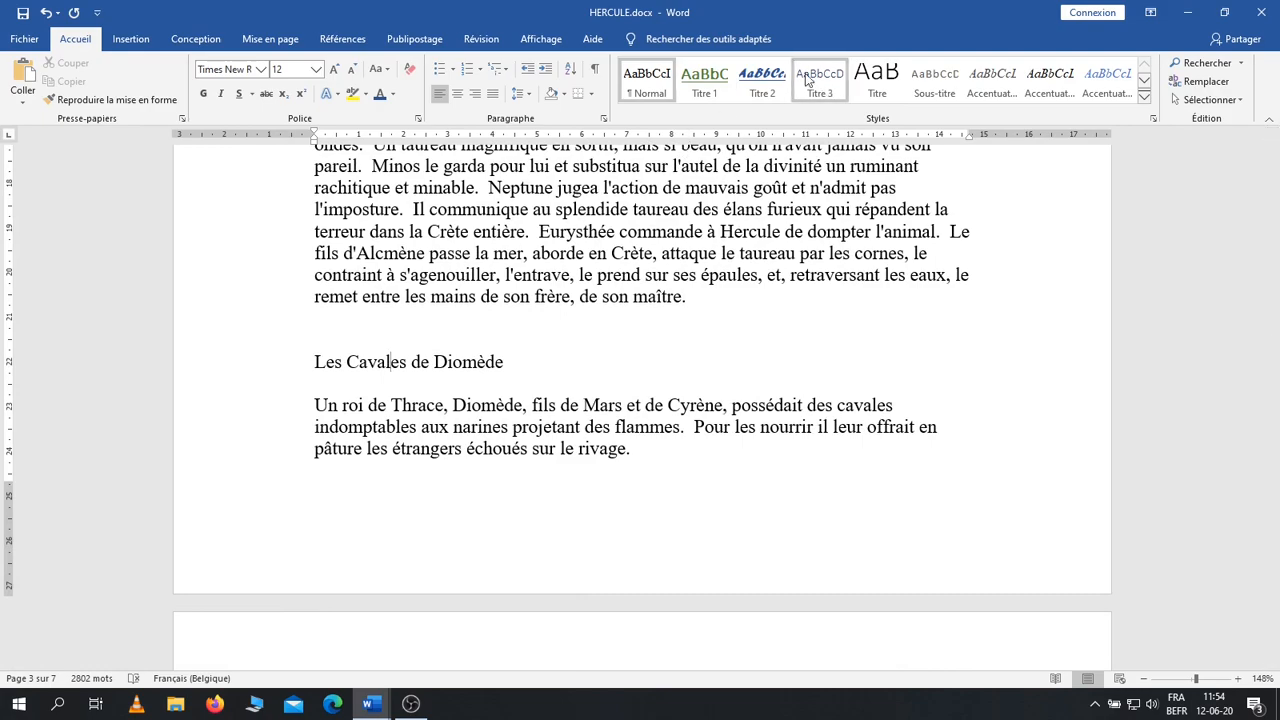
{"action": "left_click", "coordinate": [760, 85]}
Apply the Titre 2 style to the headings "La Ceinture d'Hippolyte, Reine des Amazones" and "Les Ecuries d'Augias".
{"action": "scroll", "coordinate": [507, 307], "scroll_direction": "down", "scroll_amount": 10}
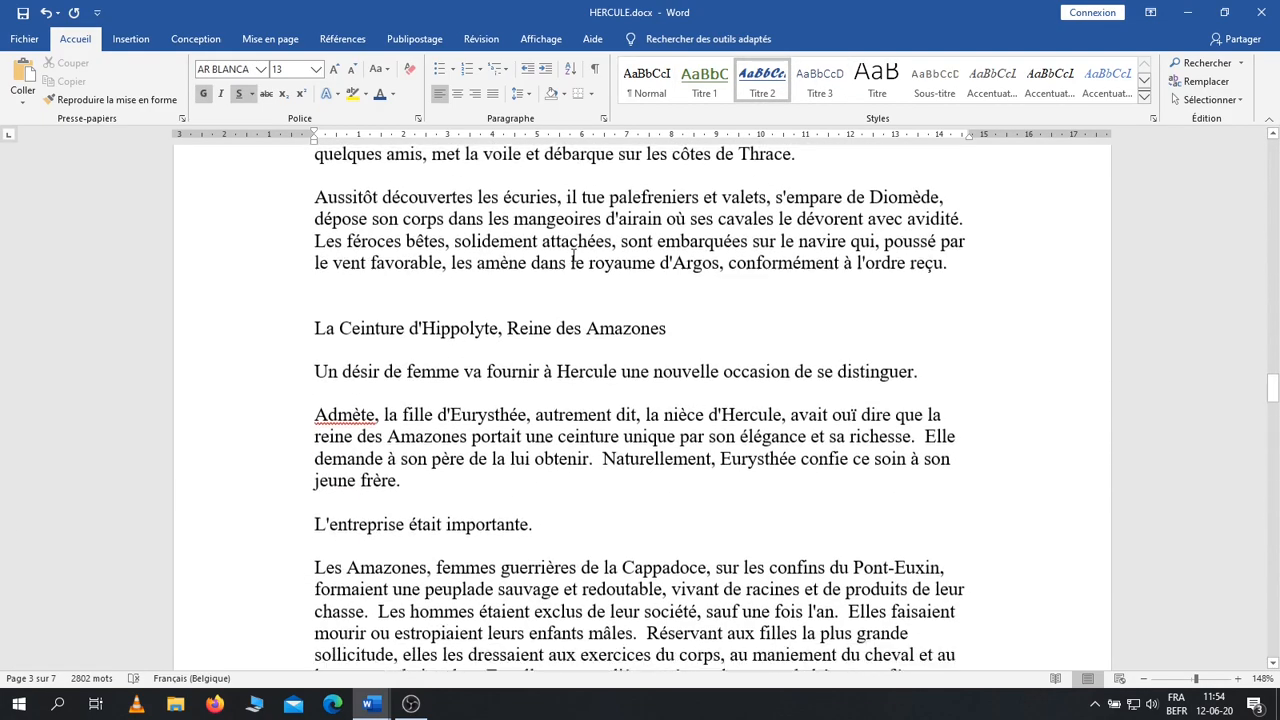
{"action": "left_click", "coordinate": [503, 300]}
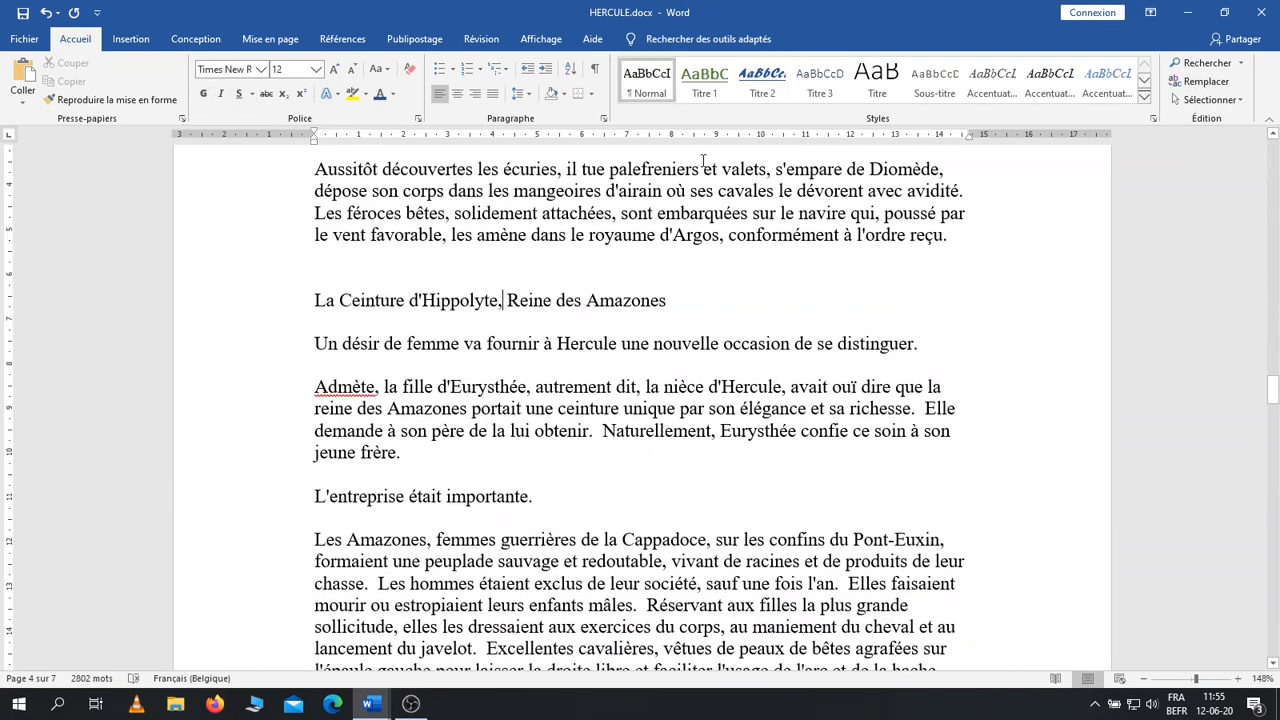
{"action": "left_click", "coordinate": [762, 80]}
{"action": "scroll", "coordinate": [548, 257], "scroll_direction": "down", "scroll_amount": 5}
{"action": "scroll", "coordinate": [548, 257], "scroll_direction": "down", "scroll_amount": 12}
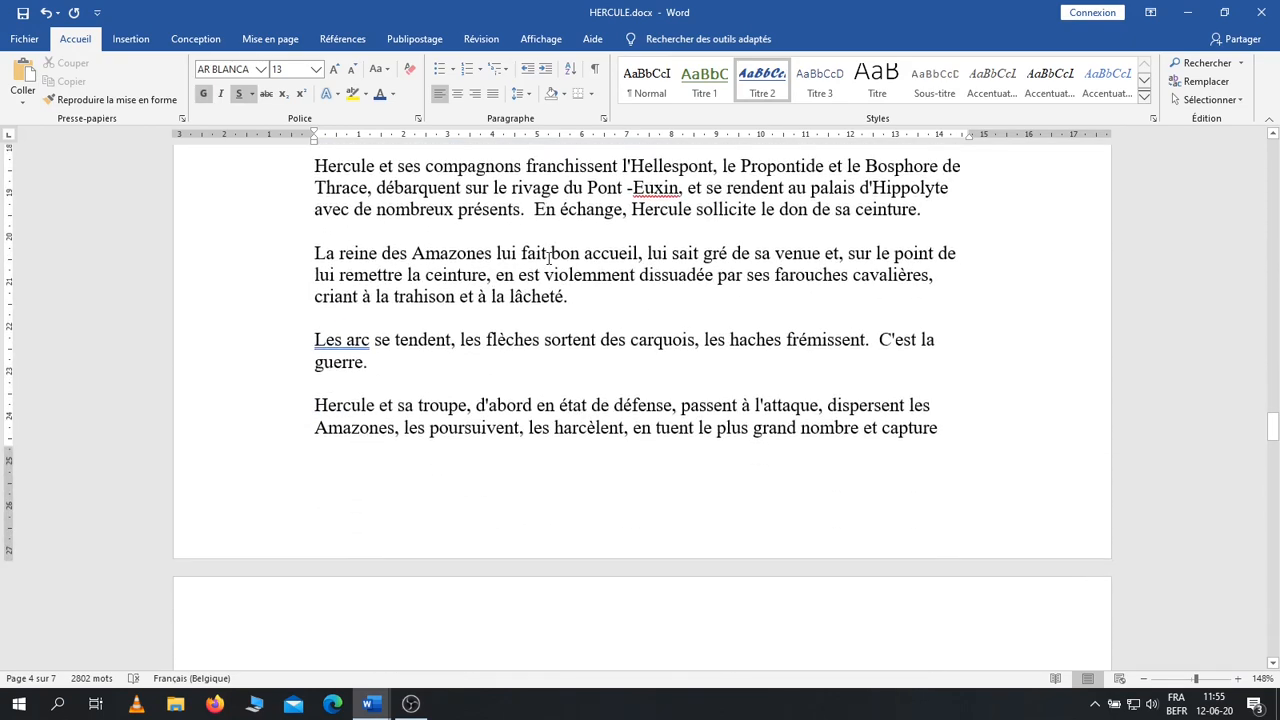
{"action": "left_click", "coordinate": [424, 345]}
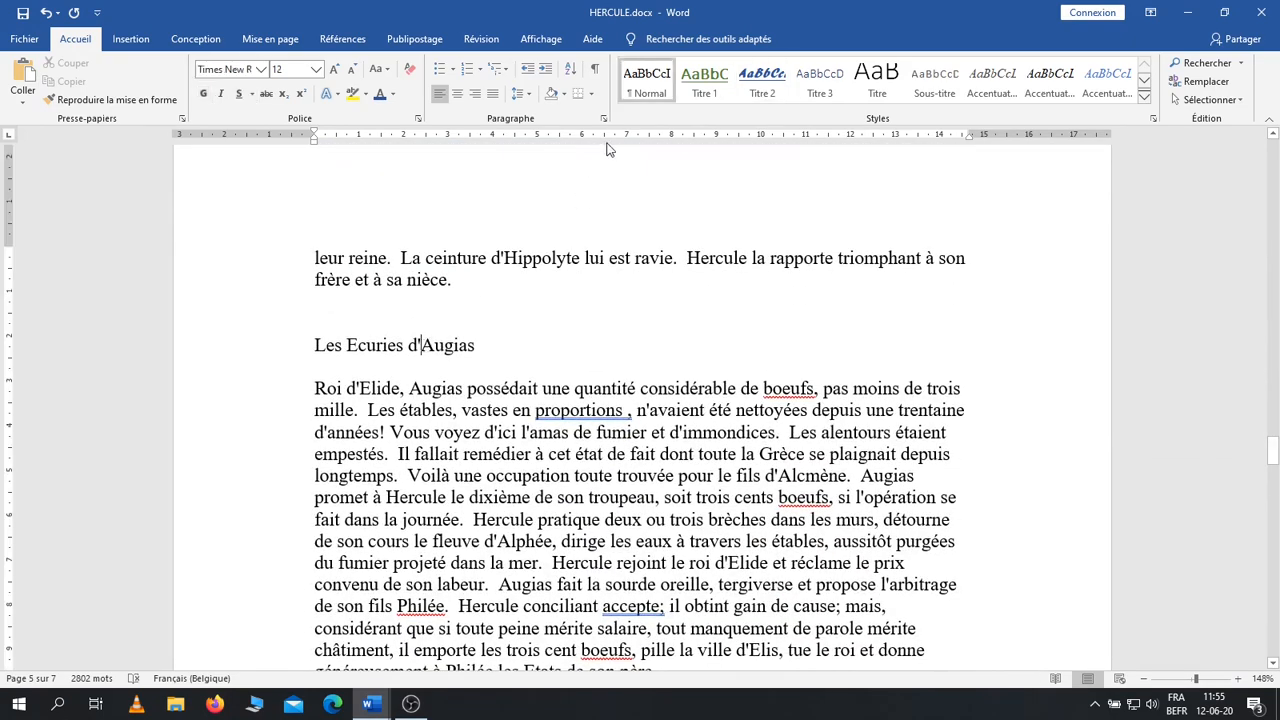
{"action": "left_click", "coordinate": [745, 85]}
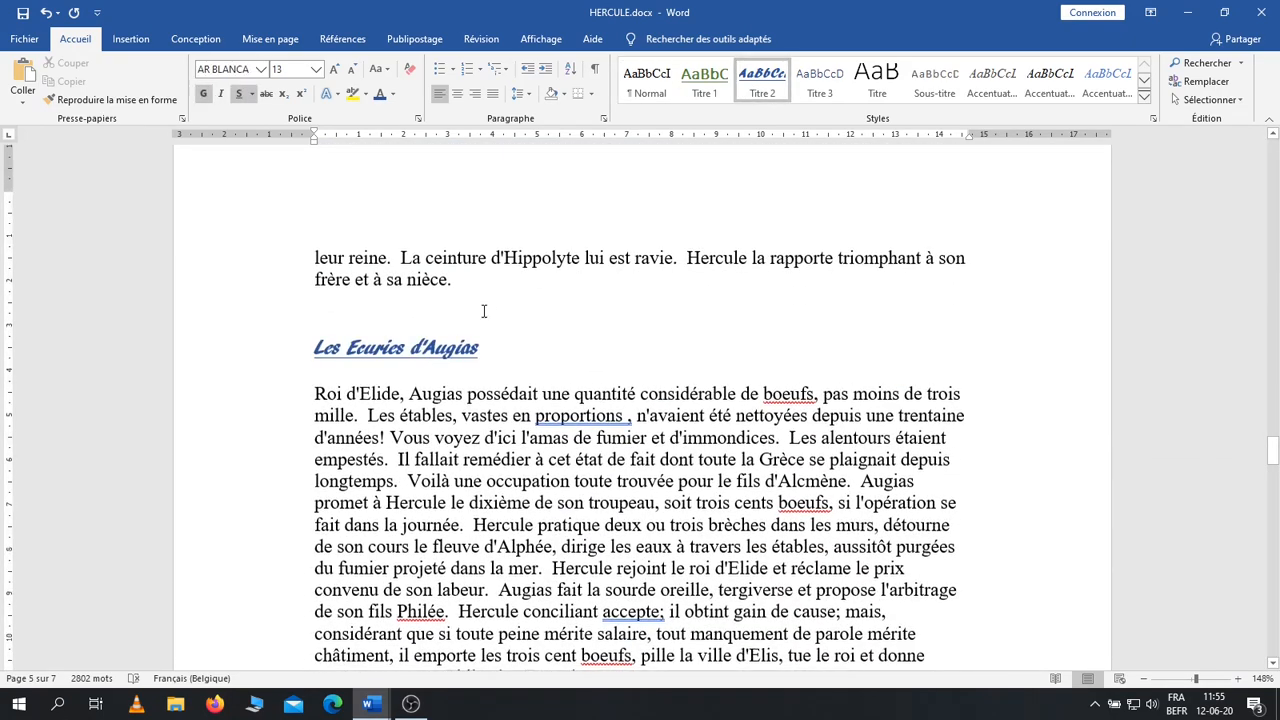
Apply the Titre 2 style to the headings "Les Boeufs de Géryon" and "Les Pommes d'Or des Hespérides" on page 5.
{"action": "scroll", "coordinate": [483, 309], "scroll_direction": "down", "scroll_amount": 5}
{"action": "left_click", "coordinate": [406, 411]}
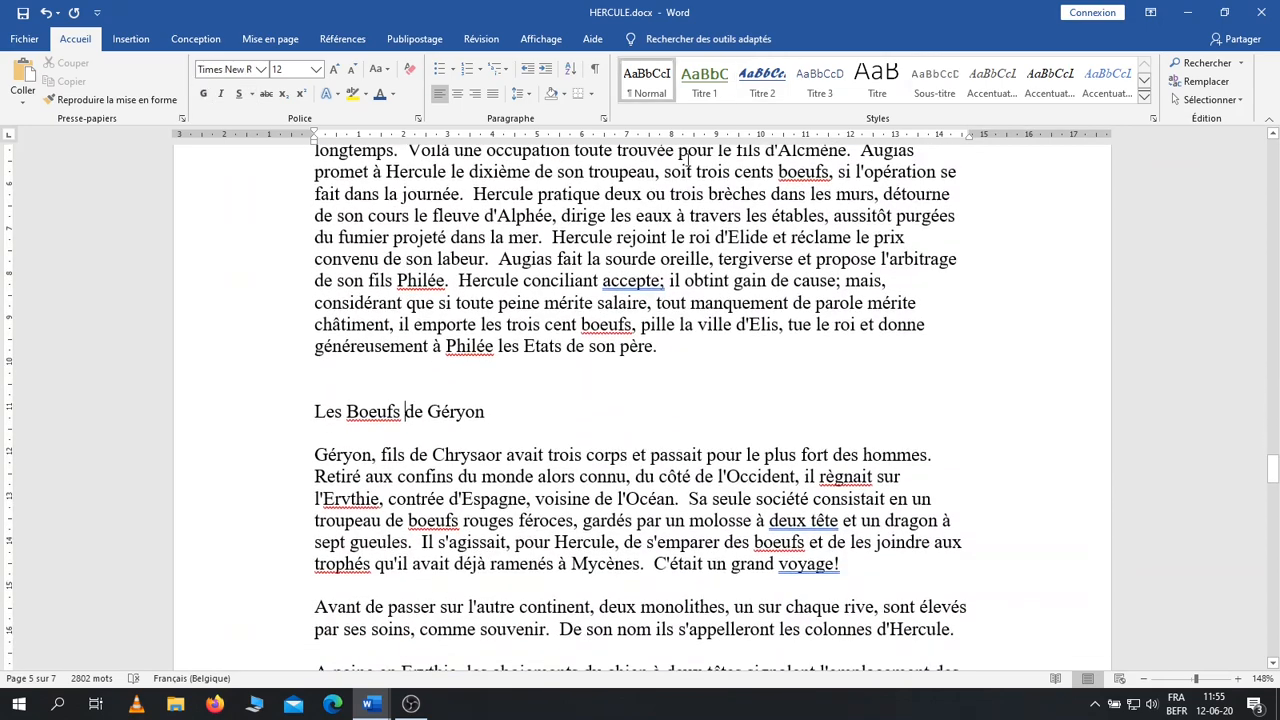
{"action": "left_click", "coordinate": [762, 85]}
{"action": "scroll", "coordinate": [502, 273], "scroll_direction": "down", "scroll_amount": 3}
{"action": "scroll", "coordinate": [502, 274], "scroll_direction": "down", "scroll_amount": 4}
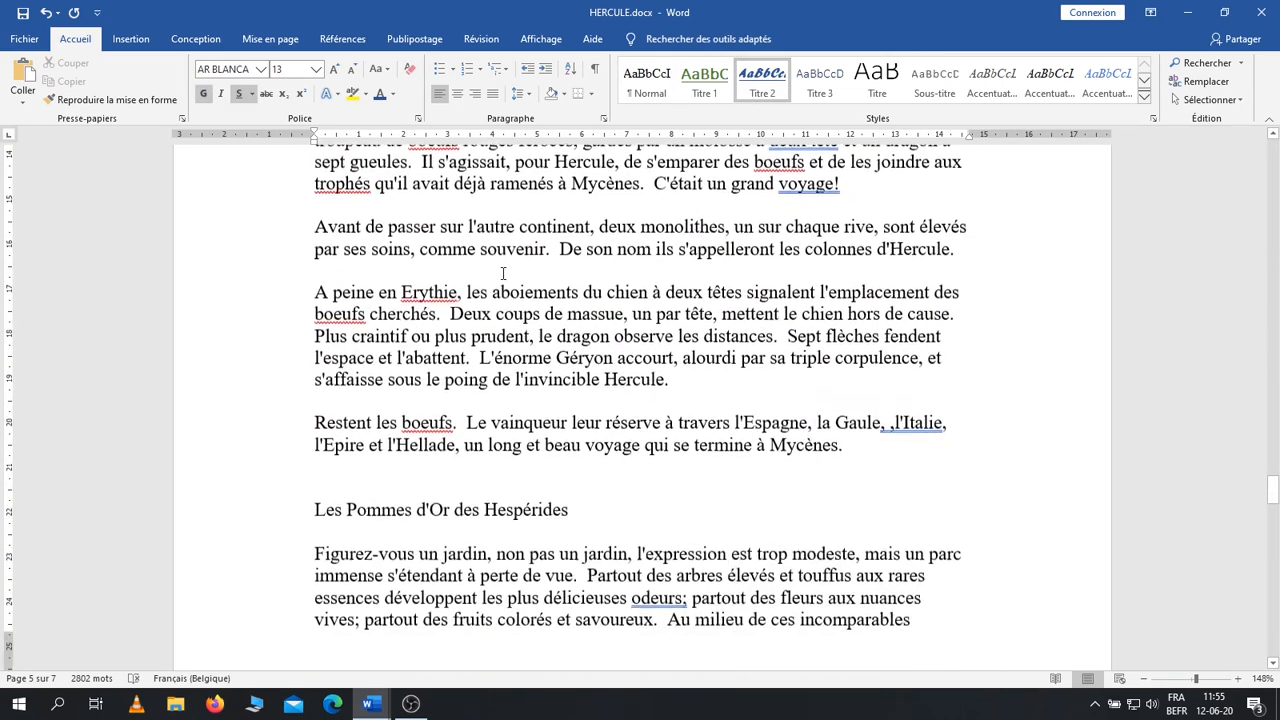
{"action": "left_click", "coordinate": [442, 392]}
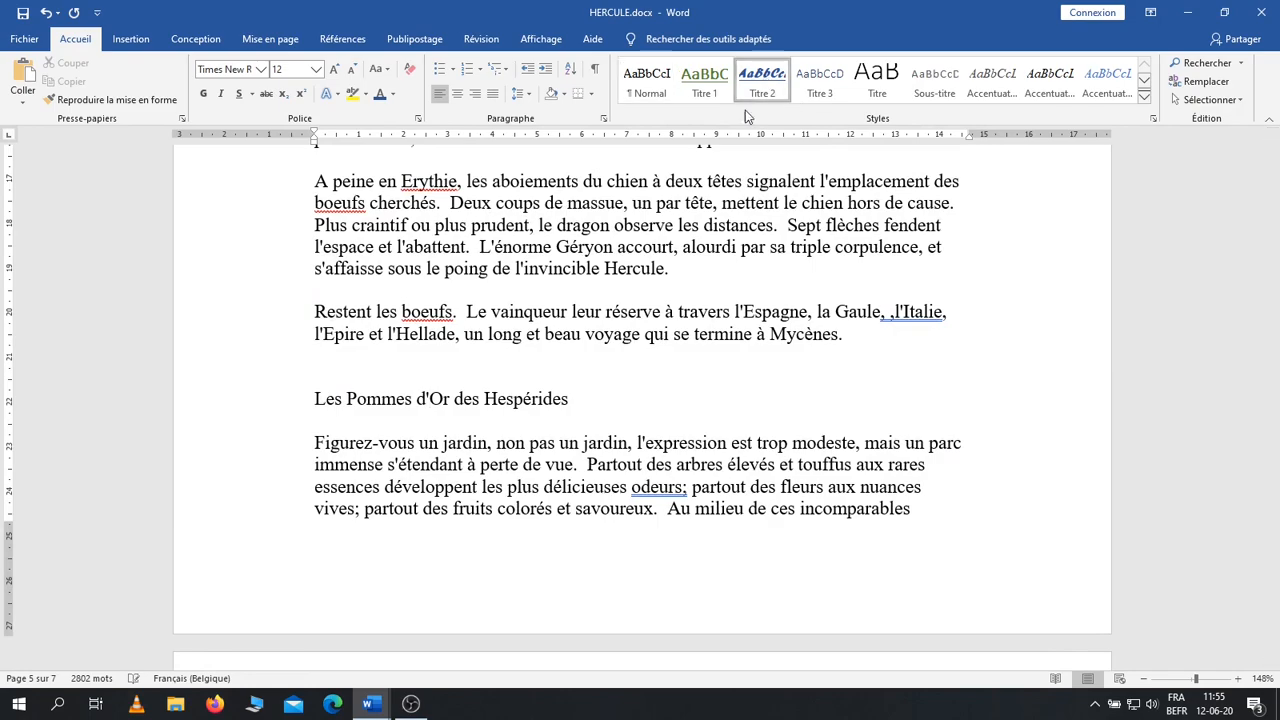
{"action": "left_click", "coordinate": [762, 85]}
Apply the Titre 2 style to the heading "Le Chien Cerbère" on page 6.
{"action": "scroll", "coordinate": [600, 220], "scroll_direction": "down", "scroll_amount": 10}
{"action": "scroll", "coordinate": [557, 228], "scroll_direction": "down", "scroll_amount": 6}
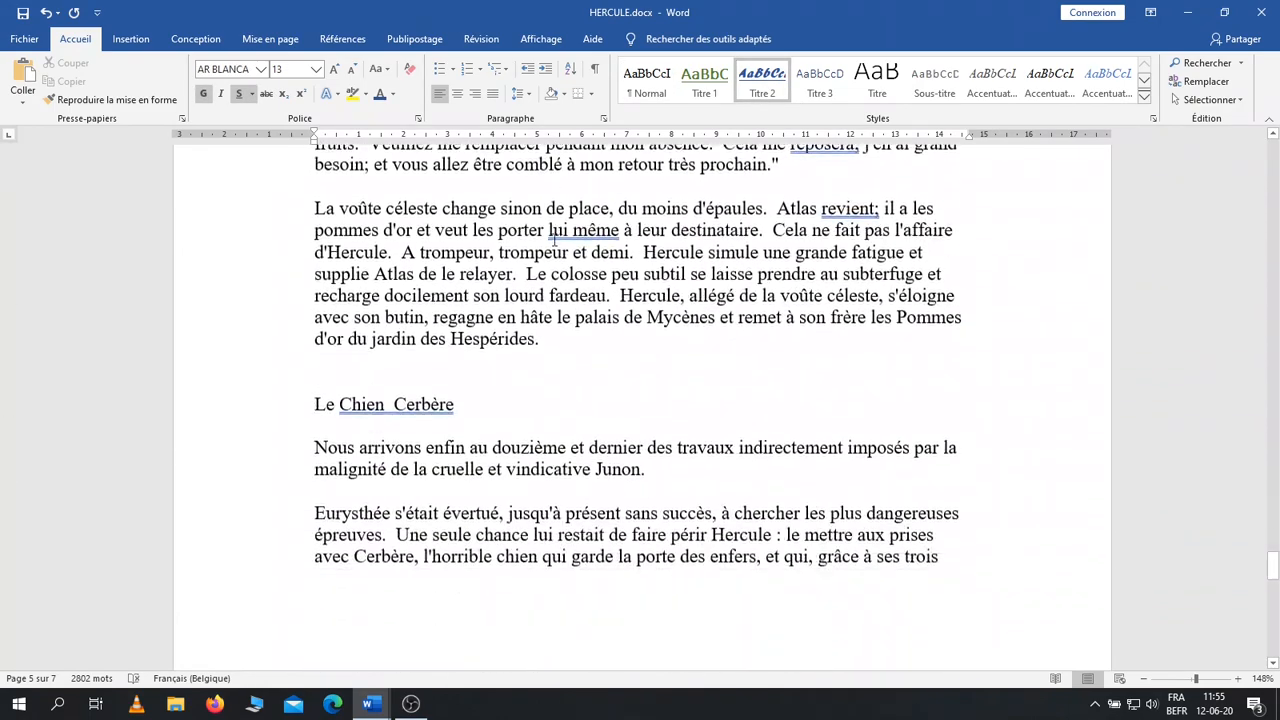
{"action": "left_click", "coordinate": [433, 396]}
{"action": "left_click", "coordinate": [762, 85]}
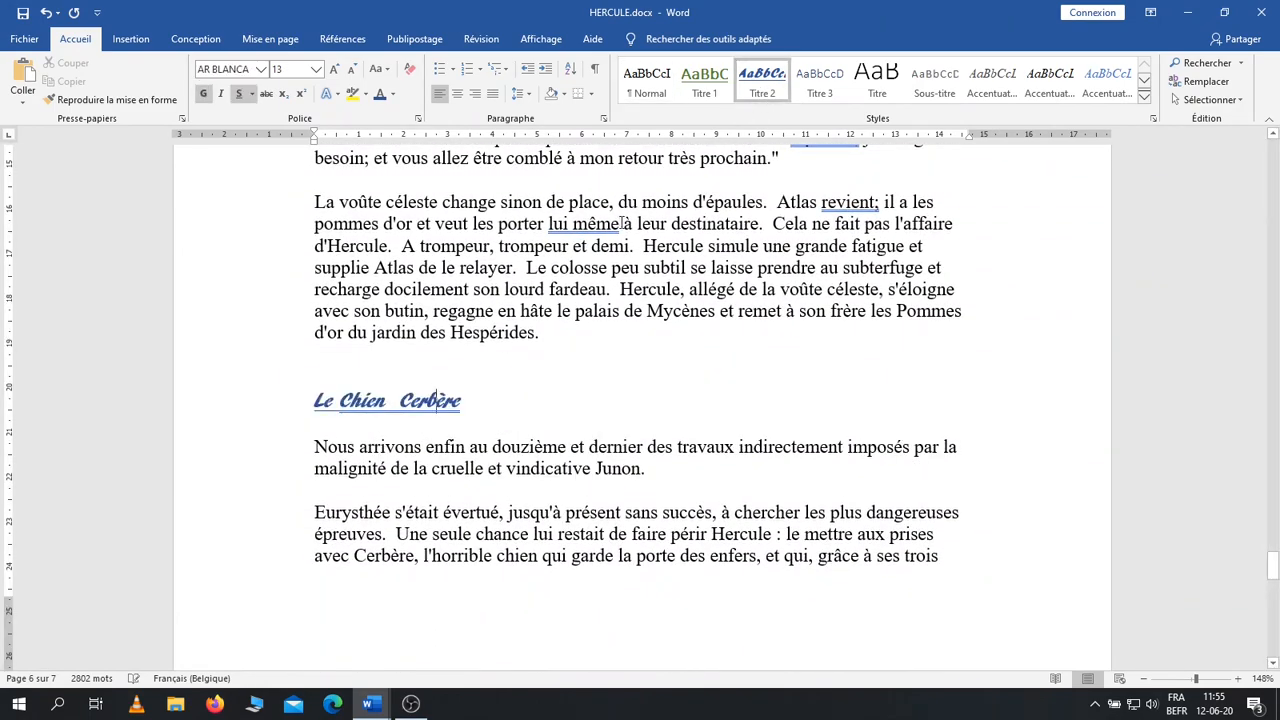
Apply the Titre 1 style to the heading "OMPHALE" on page 7.
{"action": "scroll", "coordinate": [631, 217], "scroll_direction": "down", "scroll_amount": 10}
{"action": "scroll", "coordinate": [631, 217], "scroll_direction": "down", "scroll_amount": 3}
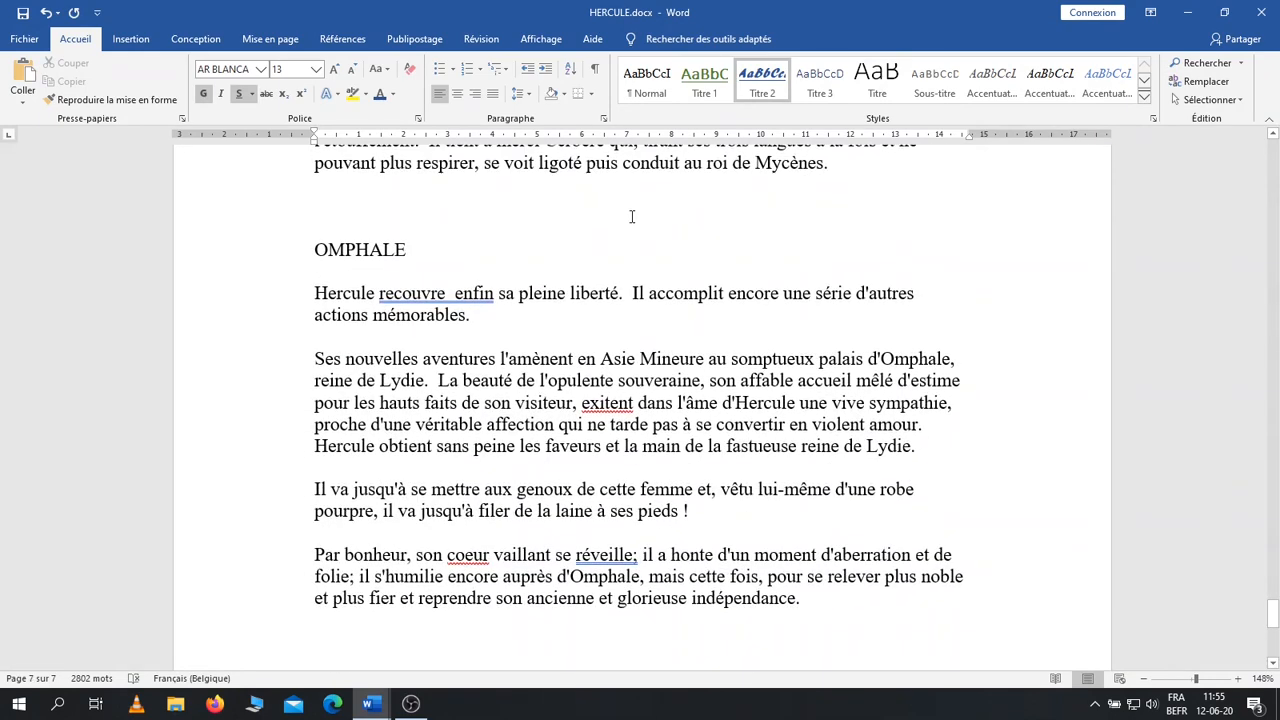
{"action": "left_click", "coordinate": [349, 246]}
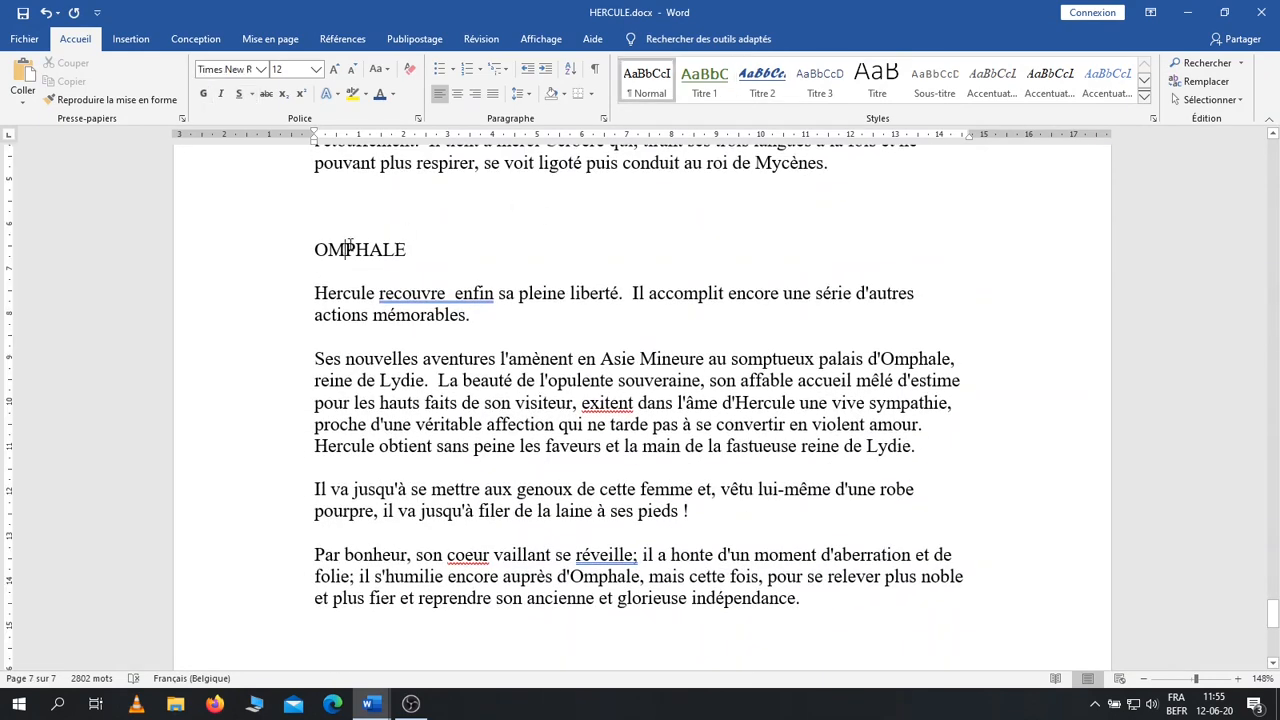
{"action": "left_click", "coordinate": [710, 84]}
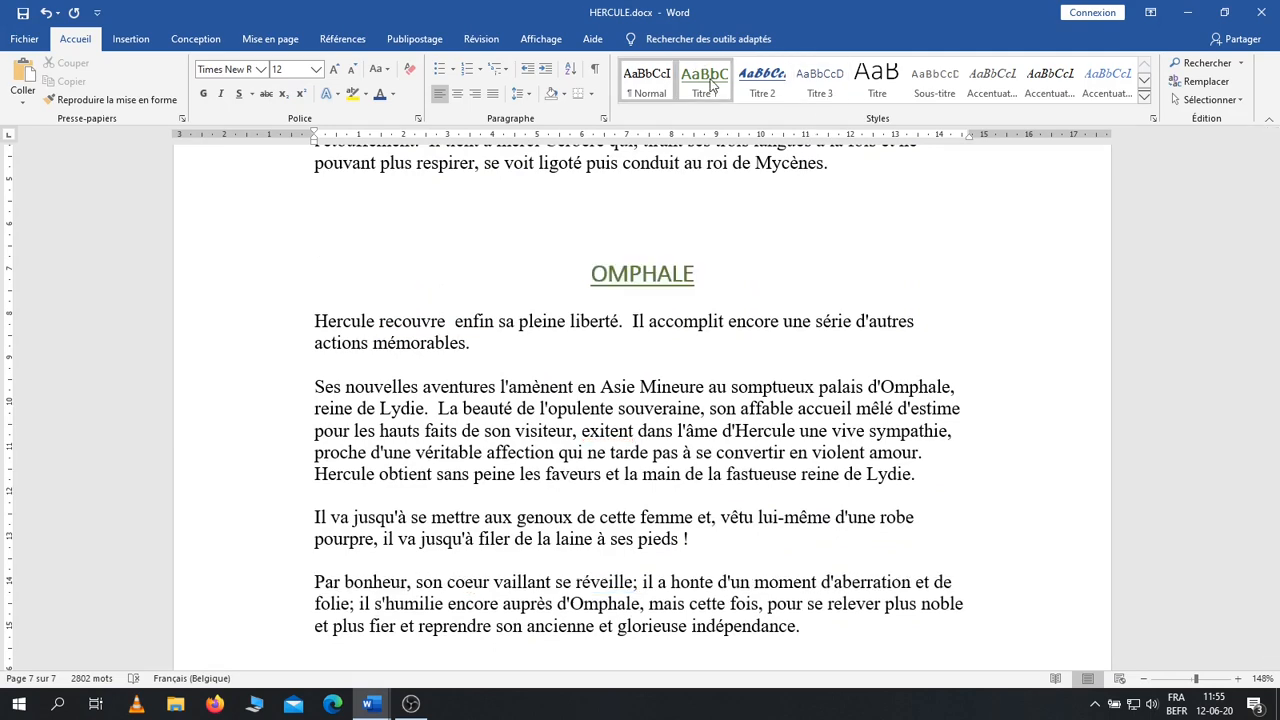
Modify the Titre 2 style, used by the heading "Le lion de Némée", to give it the standard Violet font colour.
{"action": "scroll", "coordinate": [785, 446], "scroll_direction": "up", "scroll_amount": 1}
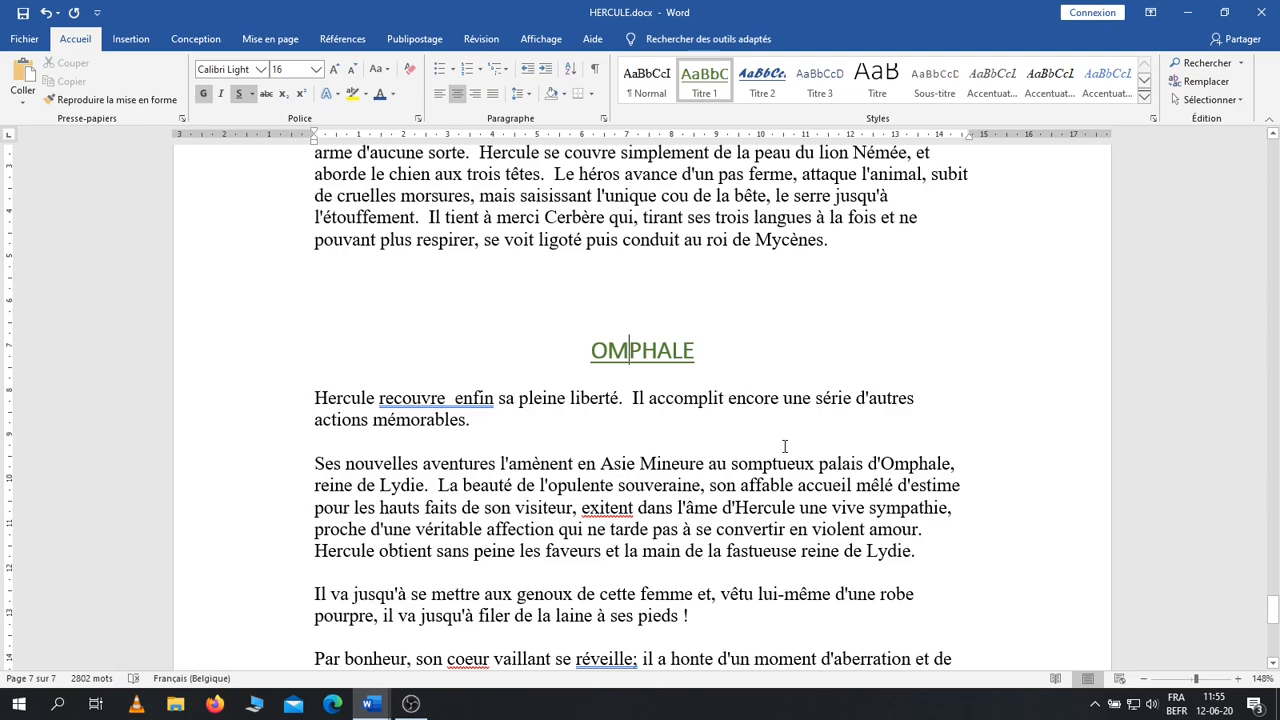
{"action": "left_click_drag", "start_coordinate": [1273, 609], "coordinate": [1273, 145]}
{"action": "scroll", "coordinate": [615, 263], "scroll_direction": "down", "scroll_amount": 7}
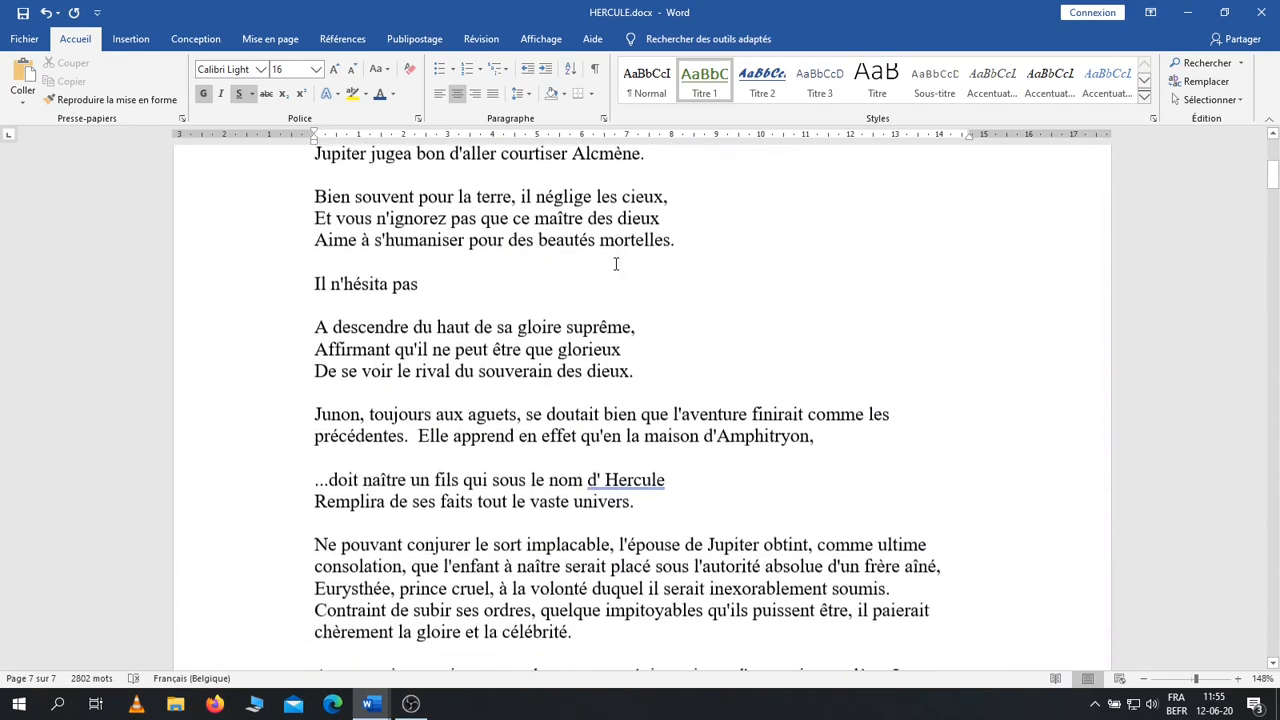
{"action": "scroll", "coordinate": [615, 263], "scroll_direction": "down", "scroll_amount": 15}
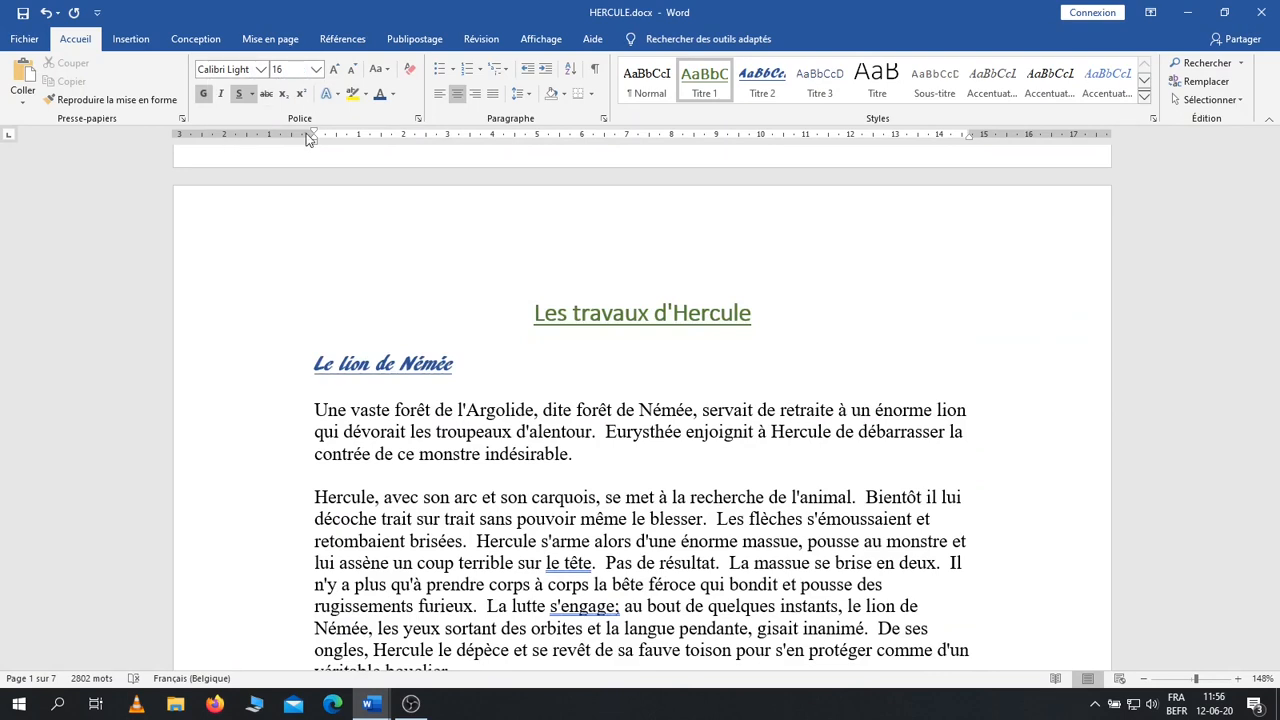
{"action": "left_click", "coordinate": [369, 363]}
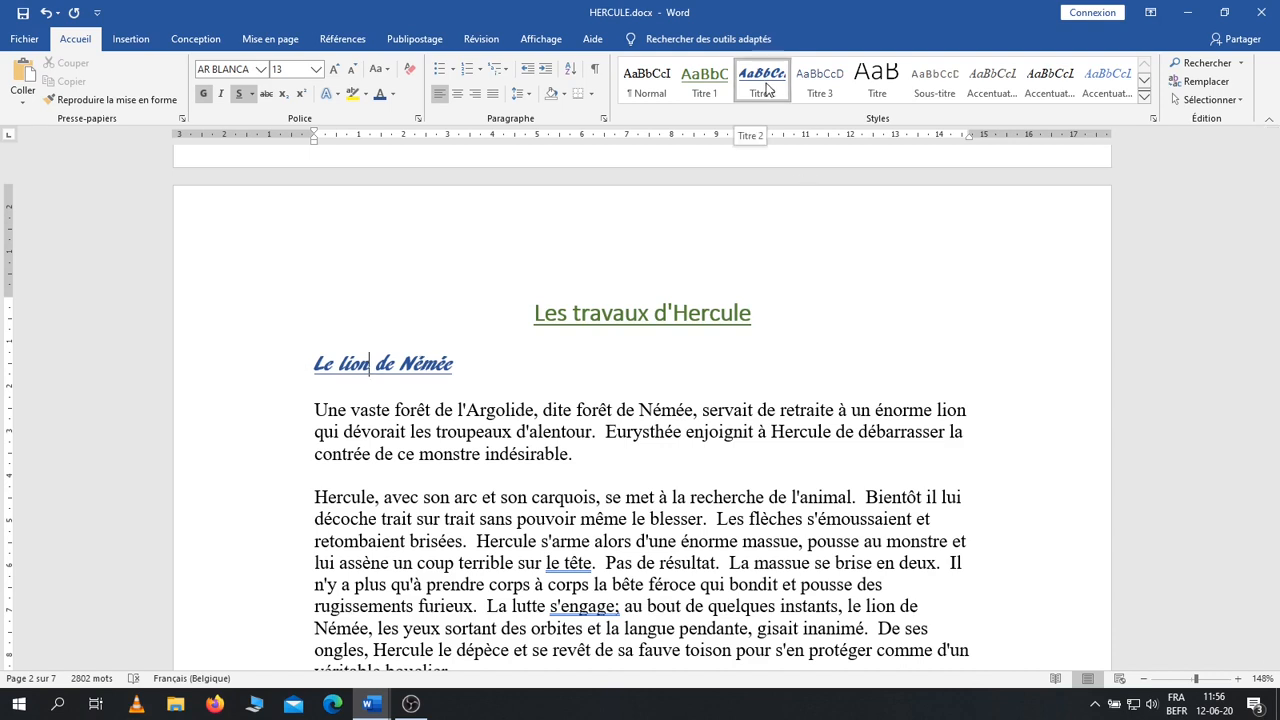
{"action": "left_click", "coordinate": [413, 363]}
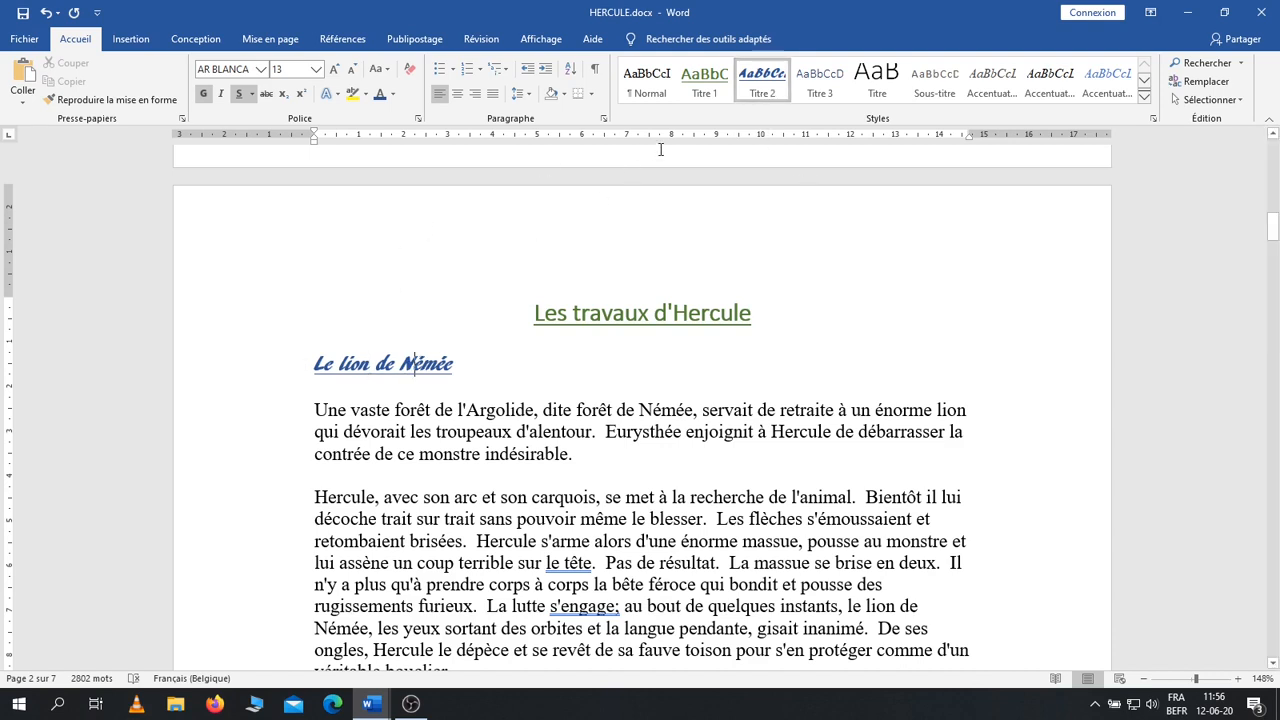
{"action": "right_click", "coordinate": [766, 84]}
{"action": "left_click", "coordinate": [821, 111]}
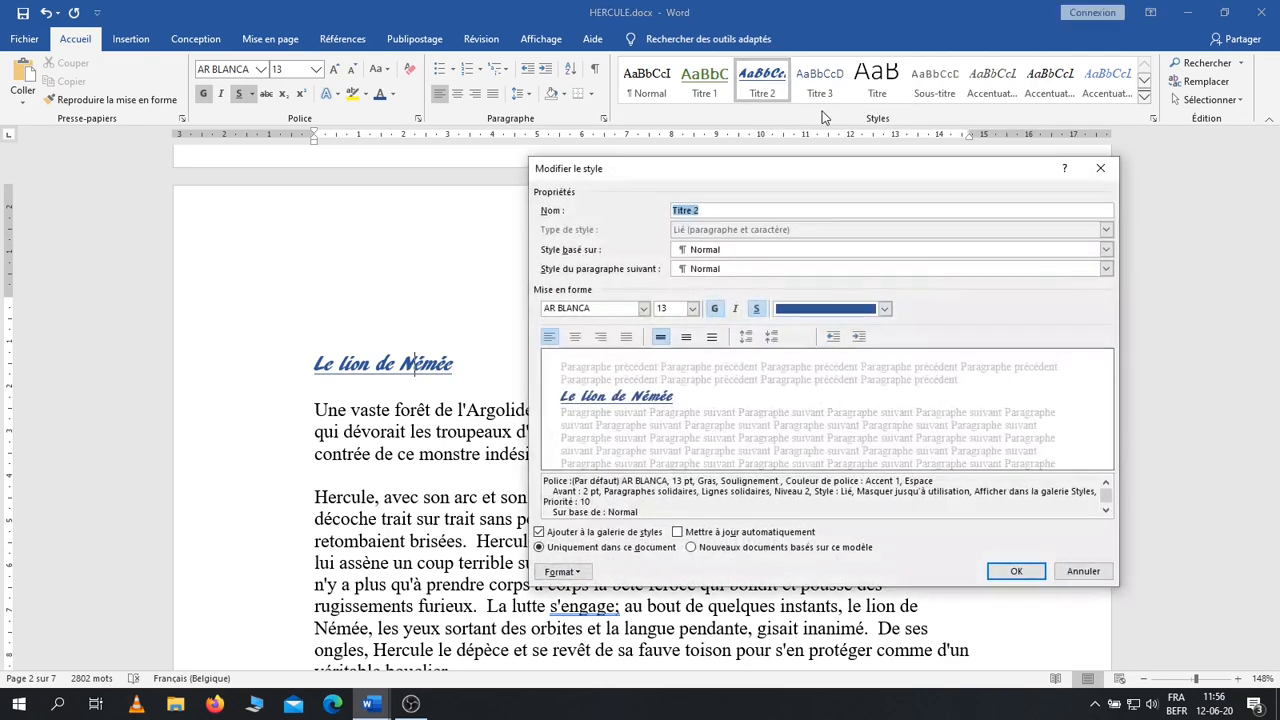
{"action": "left_click", "coordinate": [885, 308]}
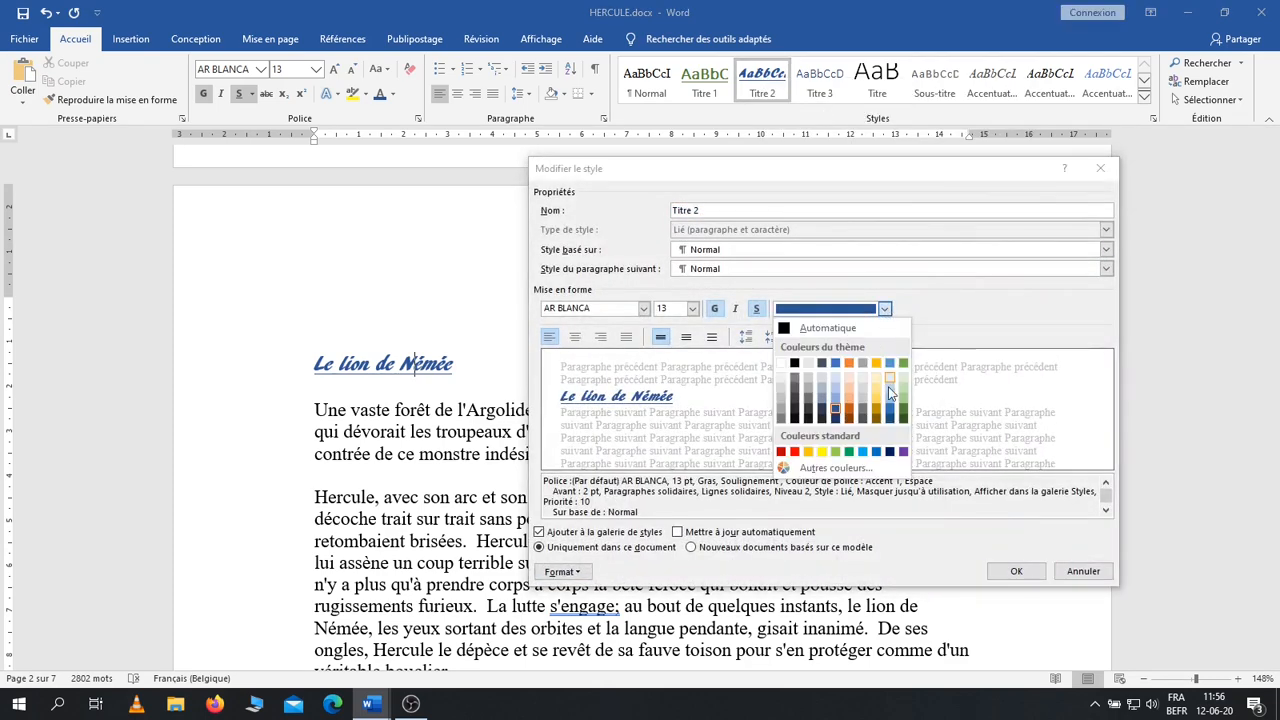
{"action": "left_click", "coordinate": [905, 455]}
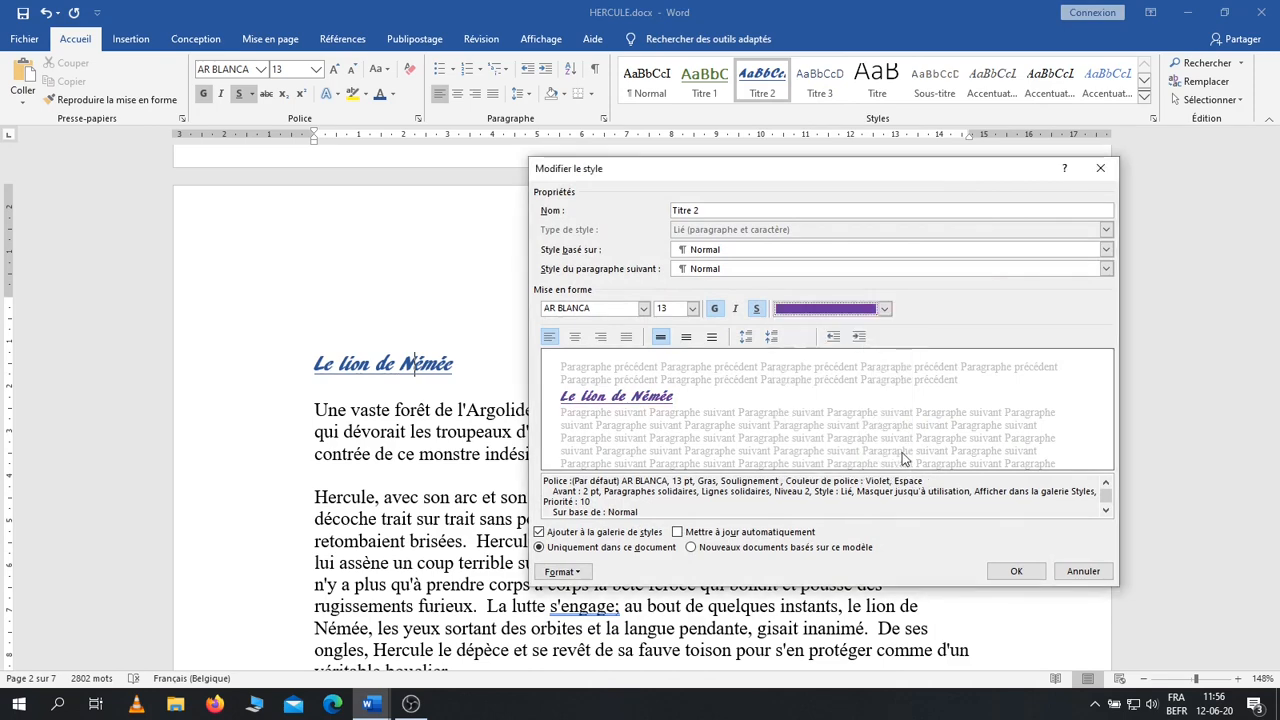
{"action": "left_click", "coordinate": [1014, 572]}
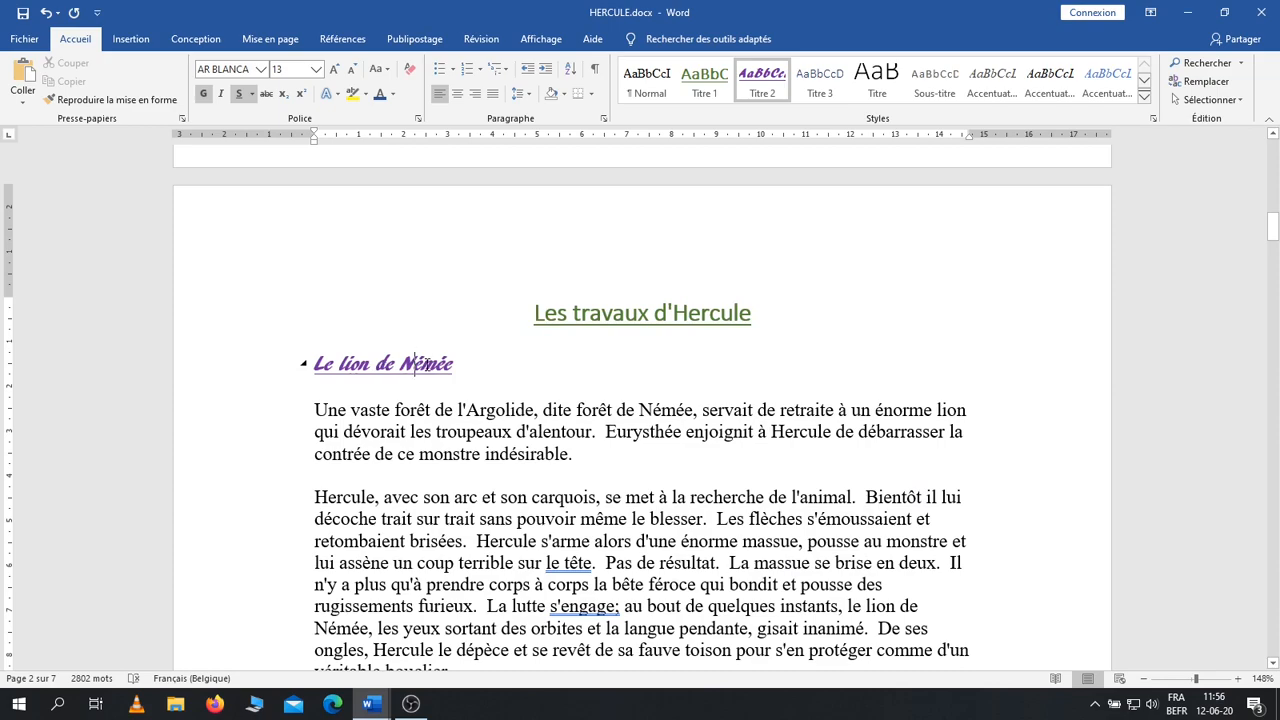
Change the Titre 2 style's font colour to a dark shade of the Texte 2 theme colour.
{"action": "scroll", "coordinate": [415, 363], "scroll_direction": "down", "scroll_amount": 10}
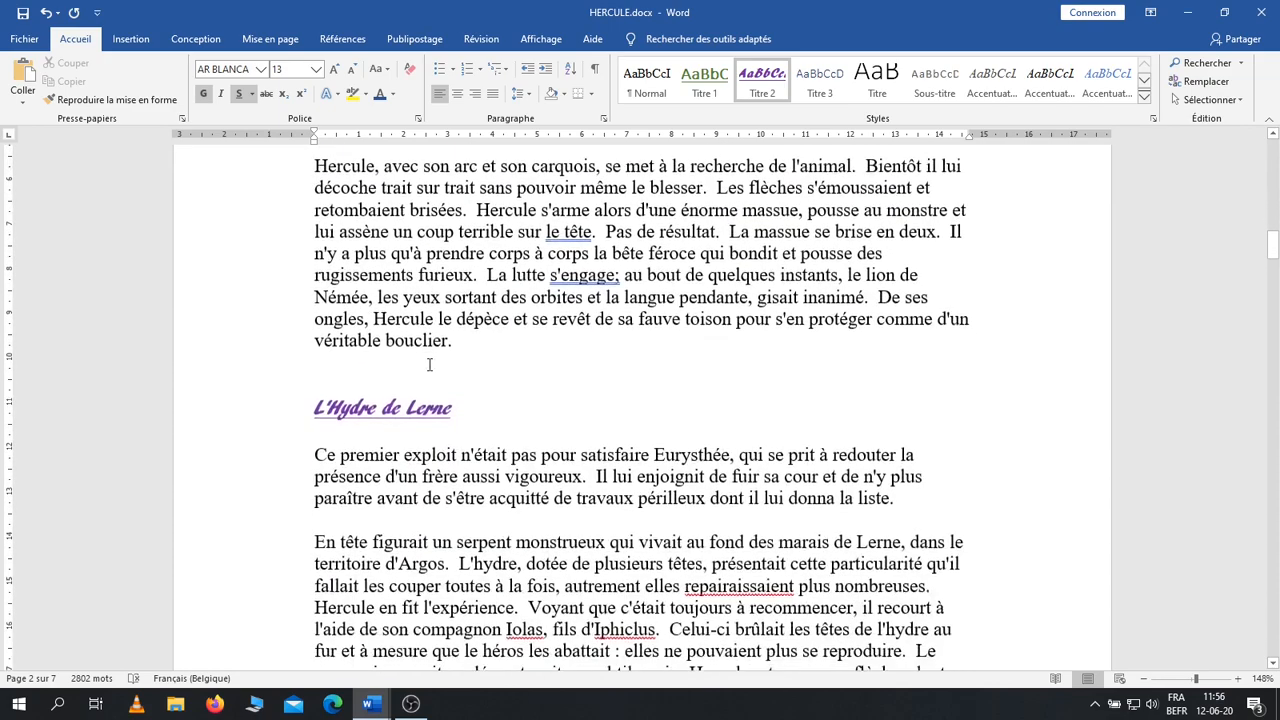
{"action": "scroll", "coordinate": [429, 365], "scroll_direction": "down", "scroll_amount": 8}
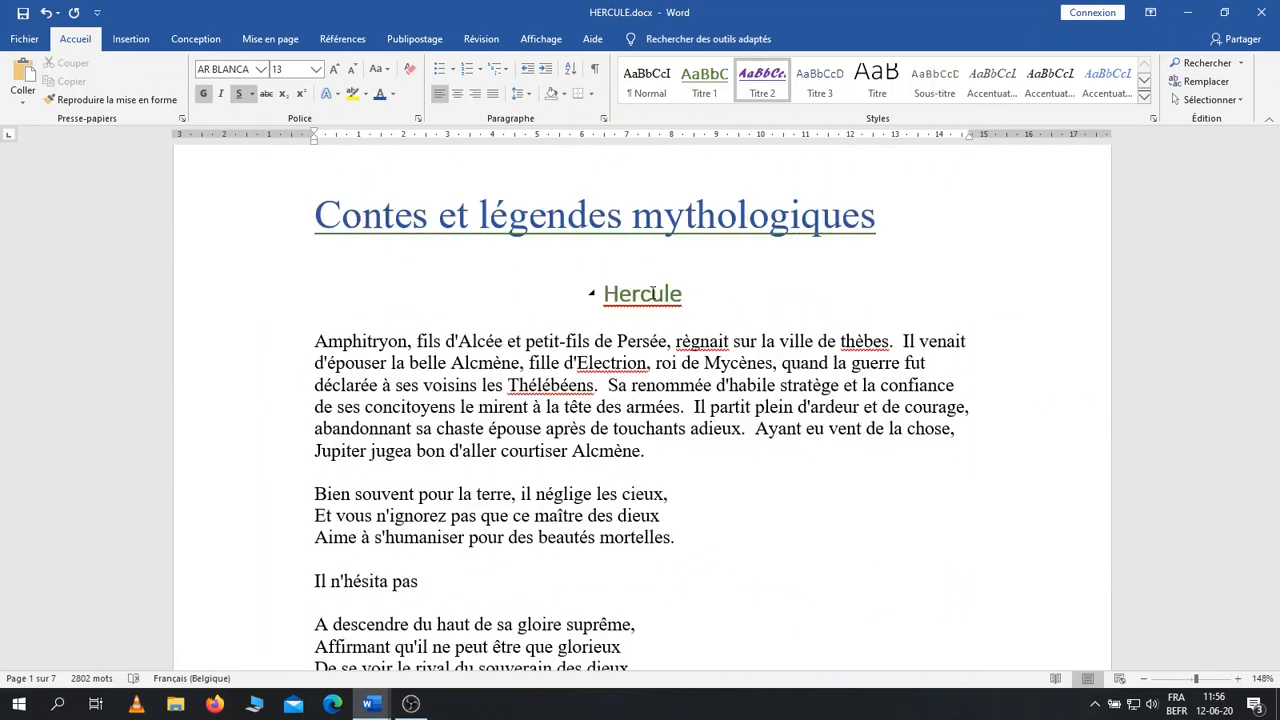
{"action": "left_click", "coordinate": [762, 81]}
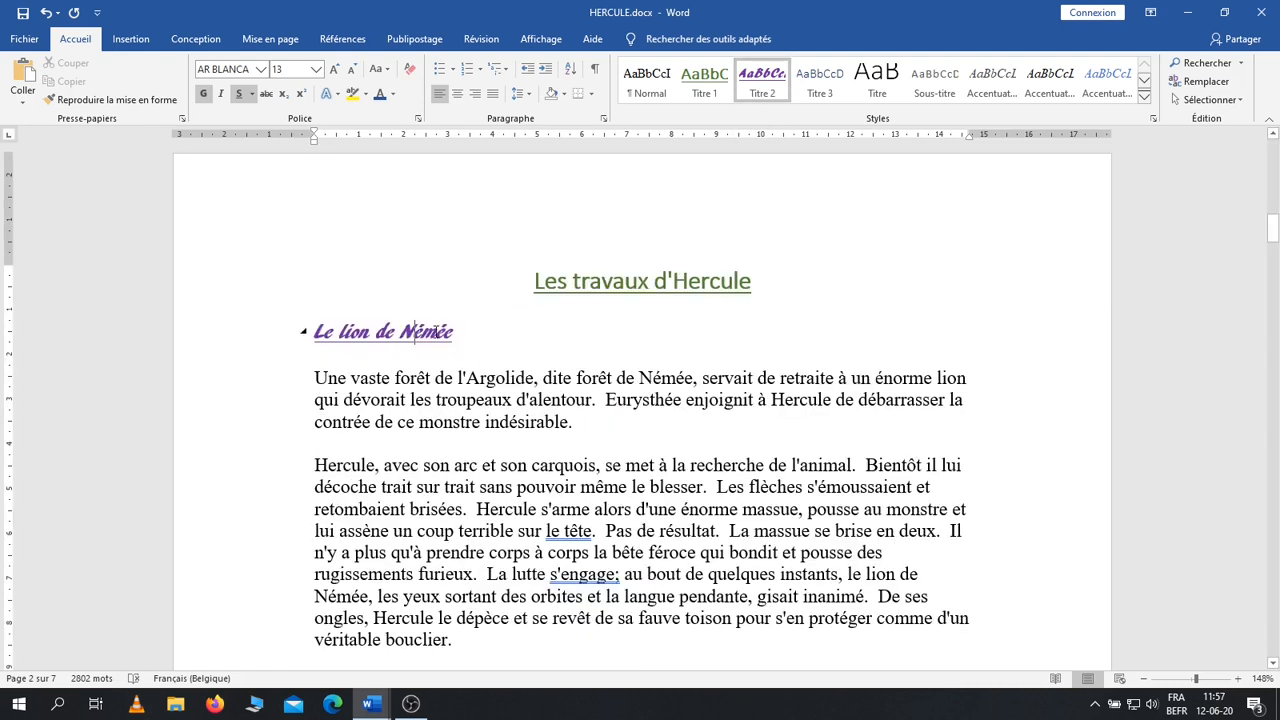
{"action": "right_click", "coordinate": [762, 91]}
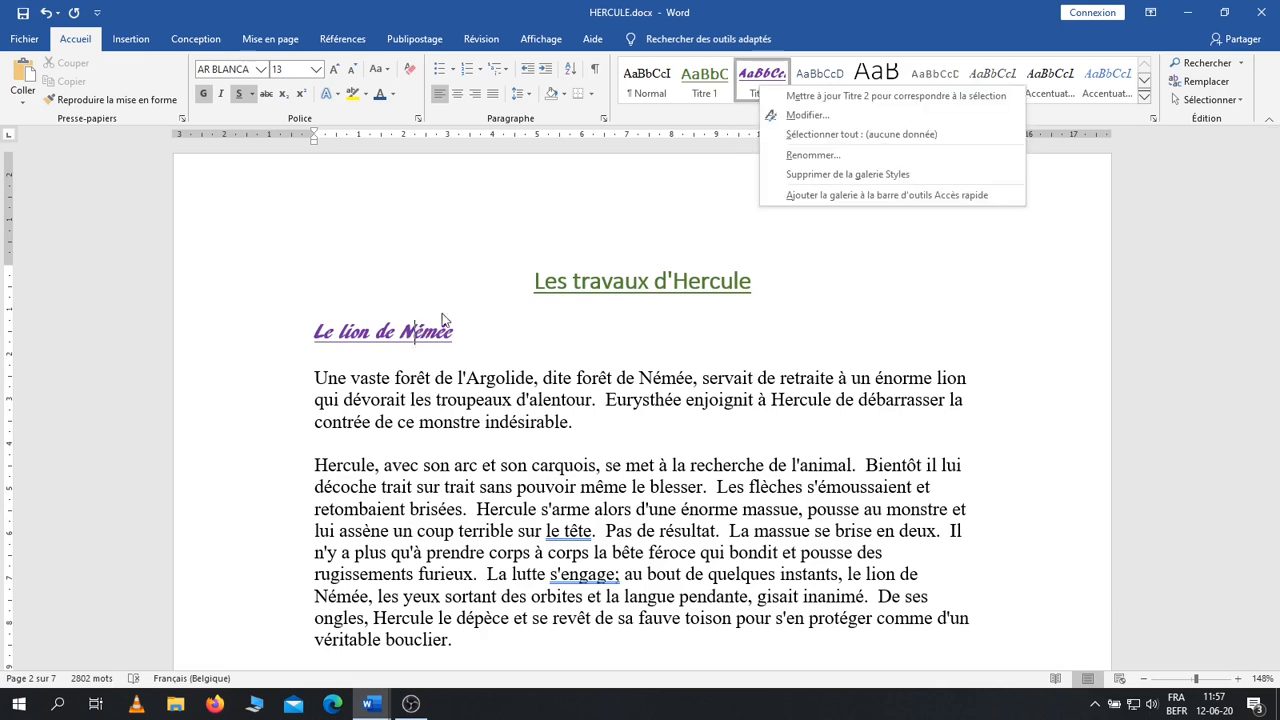
{"action": "left_click", "coordinate": [816, 117]}
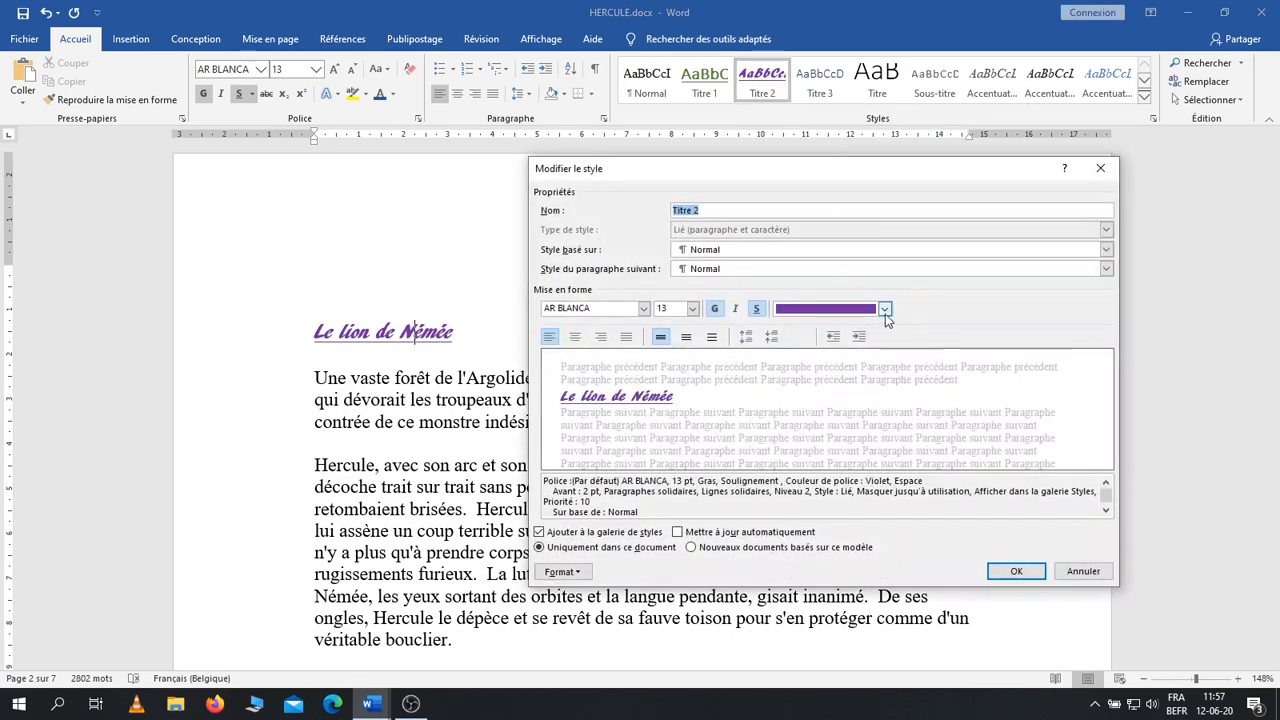
{"action": "left_click", "coordinate": [885, 310]}
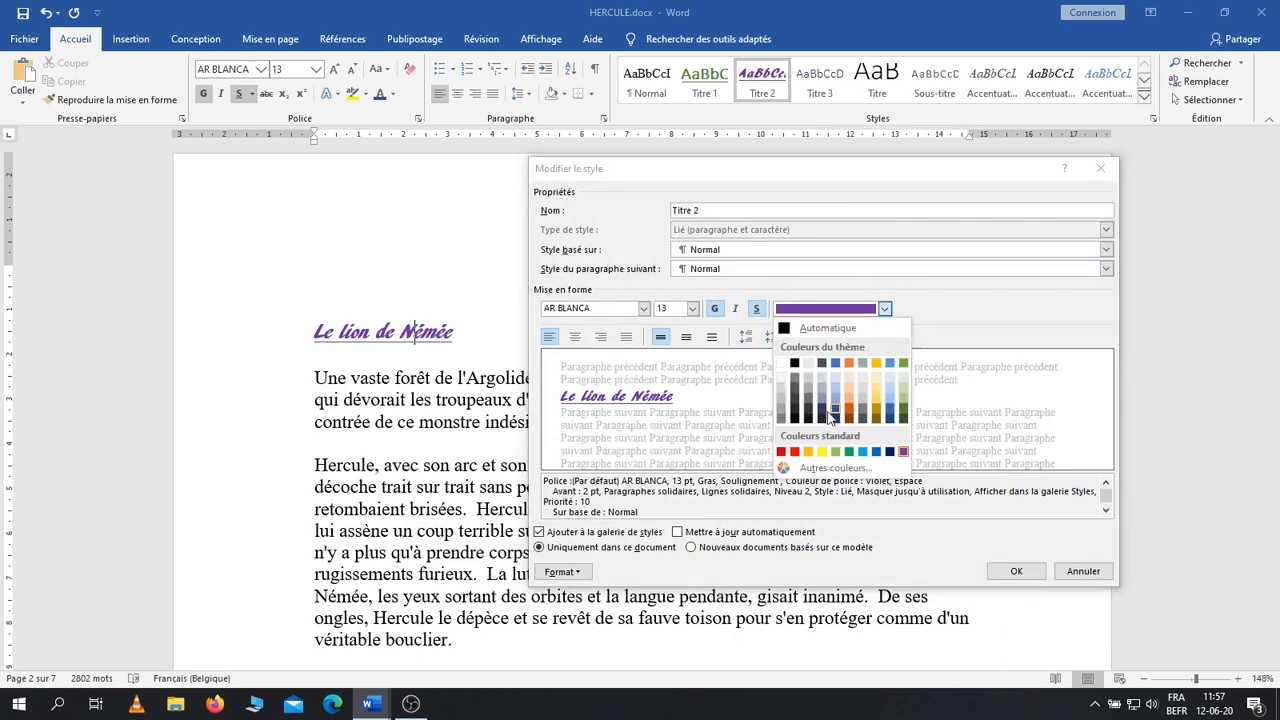
{"action": "left_click", "coordinate": [831, 416]}
{"action": "left_click", "coordinate": [1016, 571]}
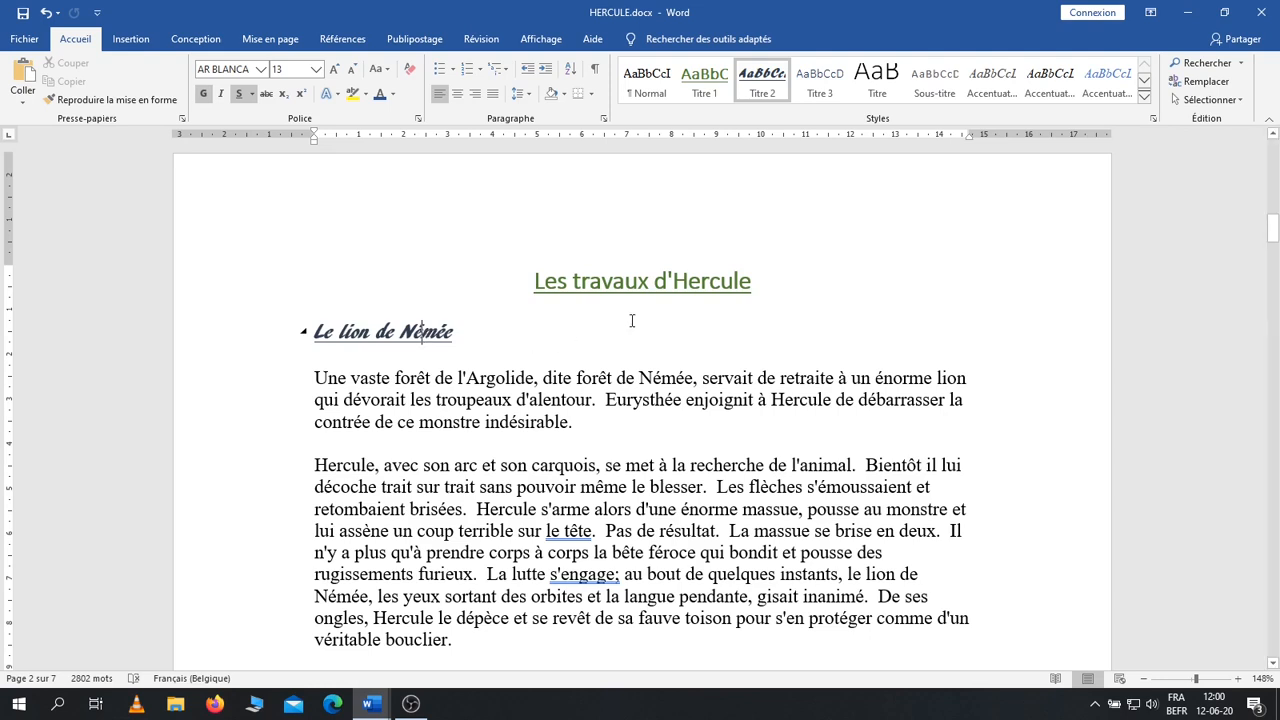
Modify the Titre 1 style's paragraph format, setting the spacing before (Avant) to 3 pt.
{"action": "left_click", "coordinate": [594, 285]}
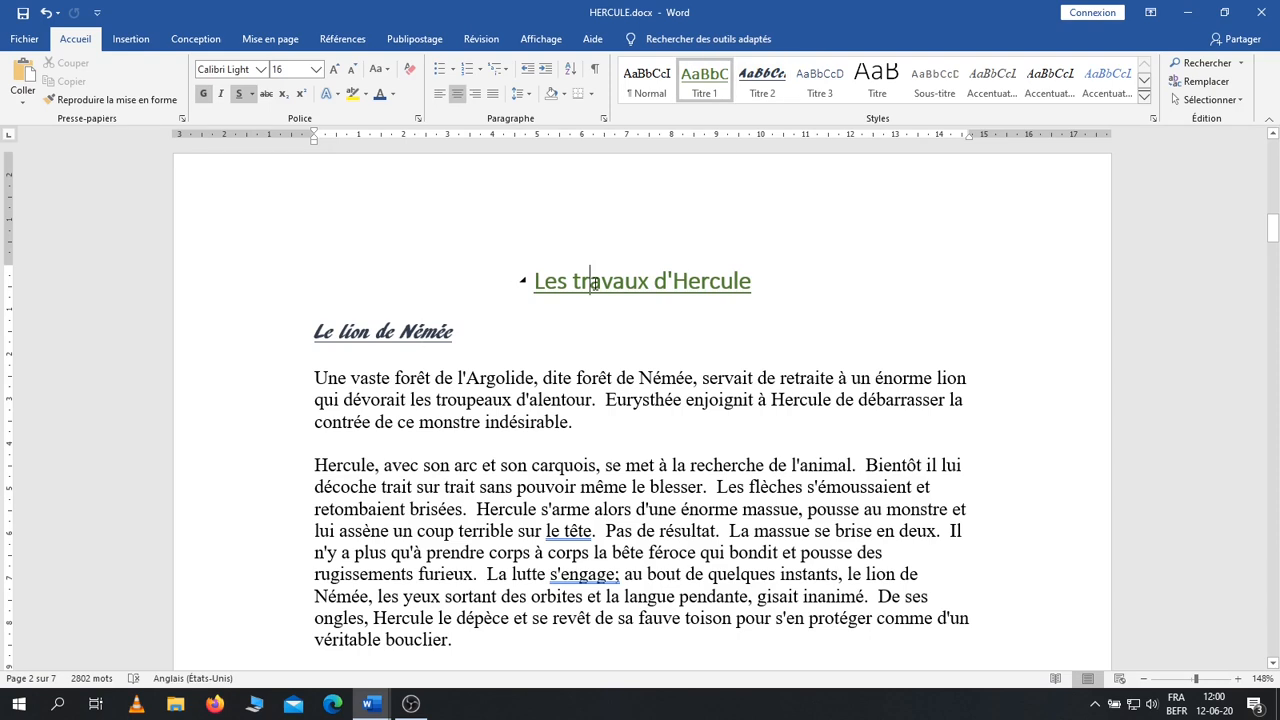
{"action": "left_click", "coordinate": [605, 117]}
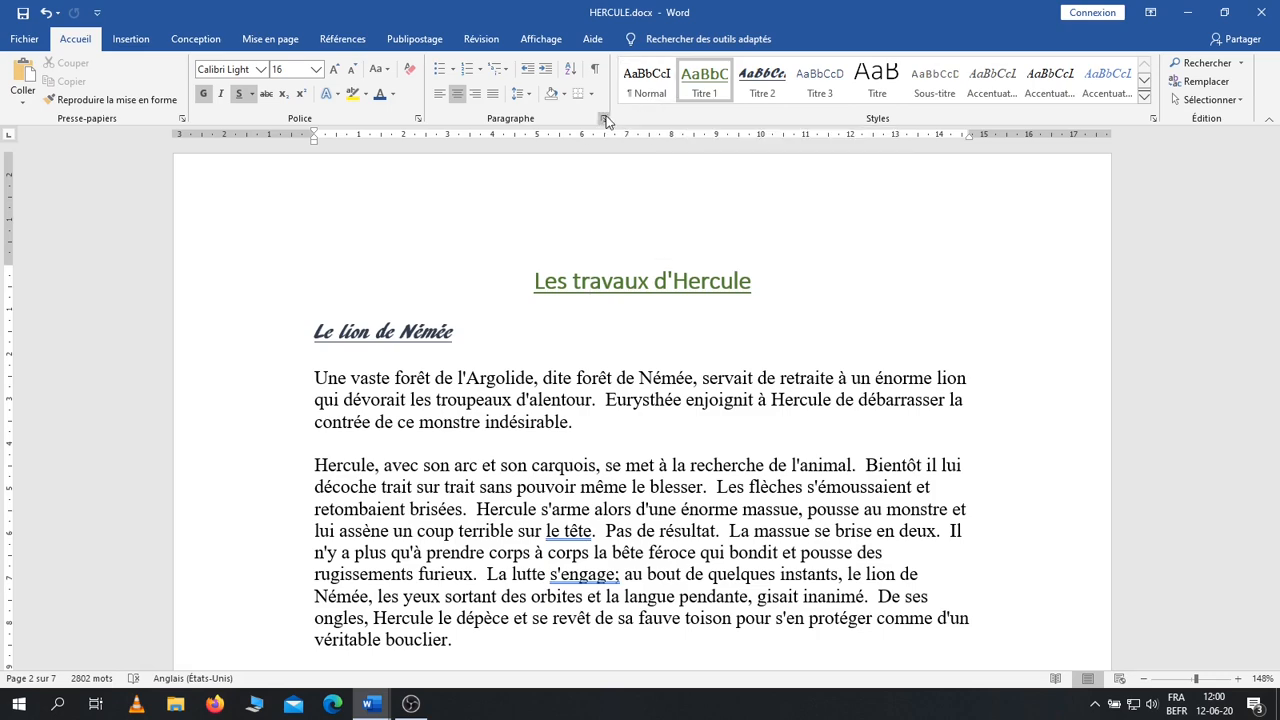
{"action": "right_click", "coordinate": [720, 78]}
{"action": "left_click", "coordinate": [753, 99]}
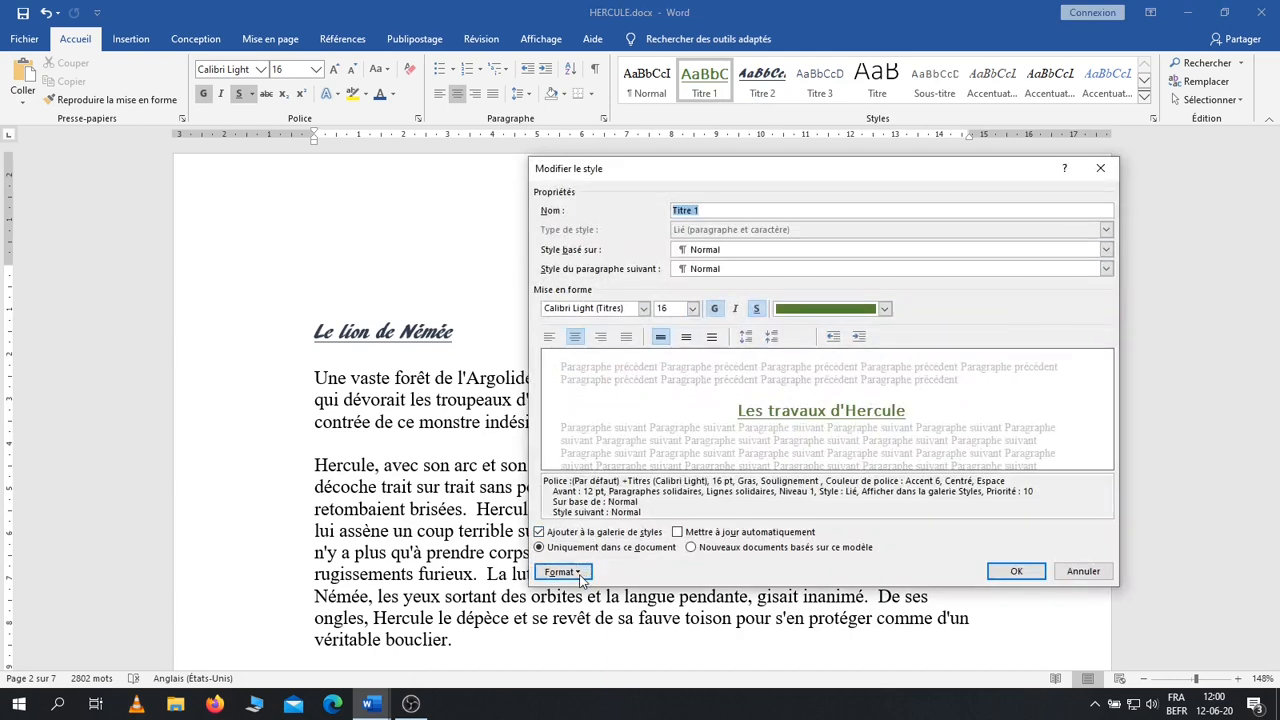
{"action": "left_click", "coordinate": [582, 576]}
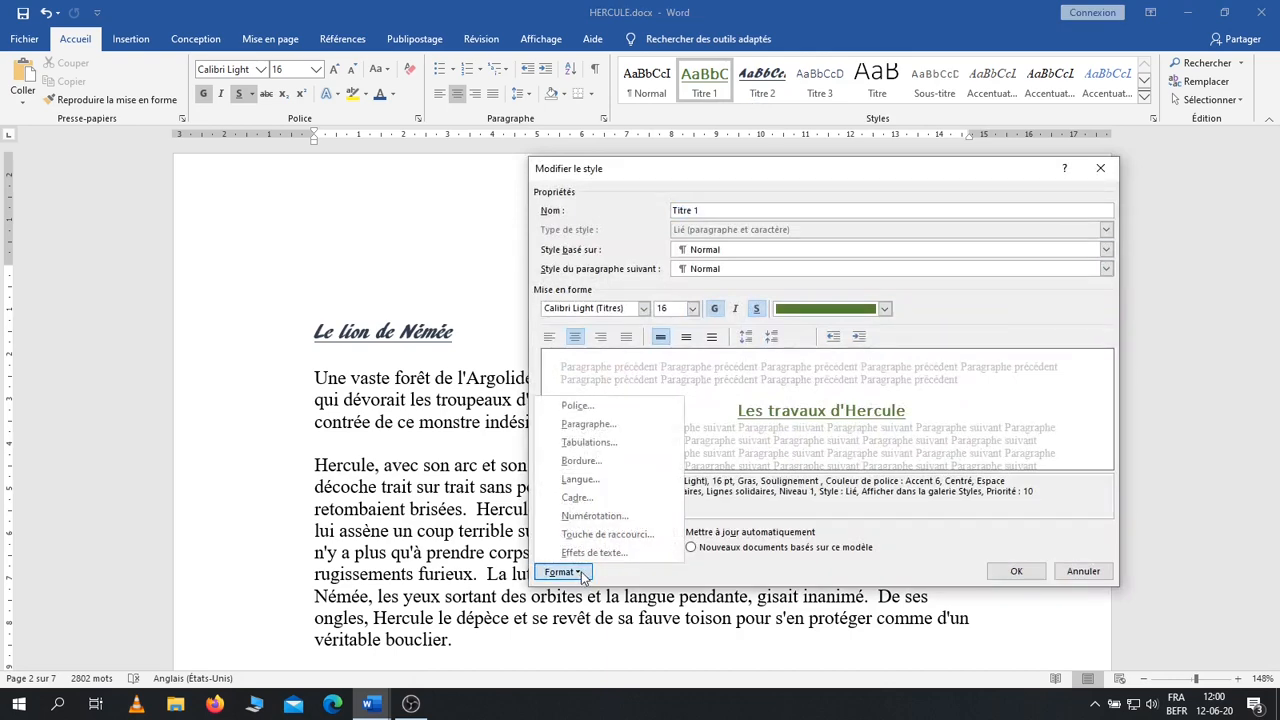
{"action": "left_click", "coordinate": [601, 426]}
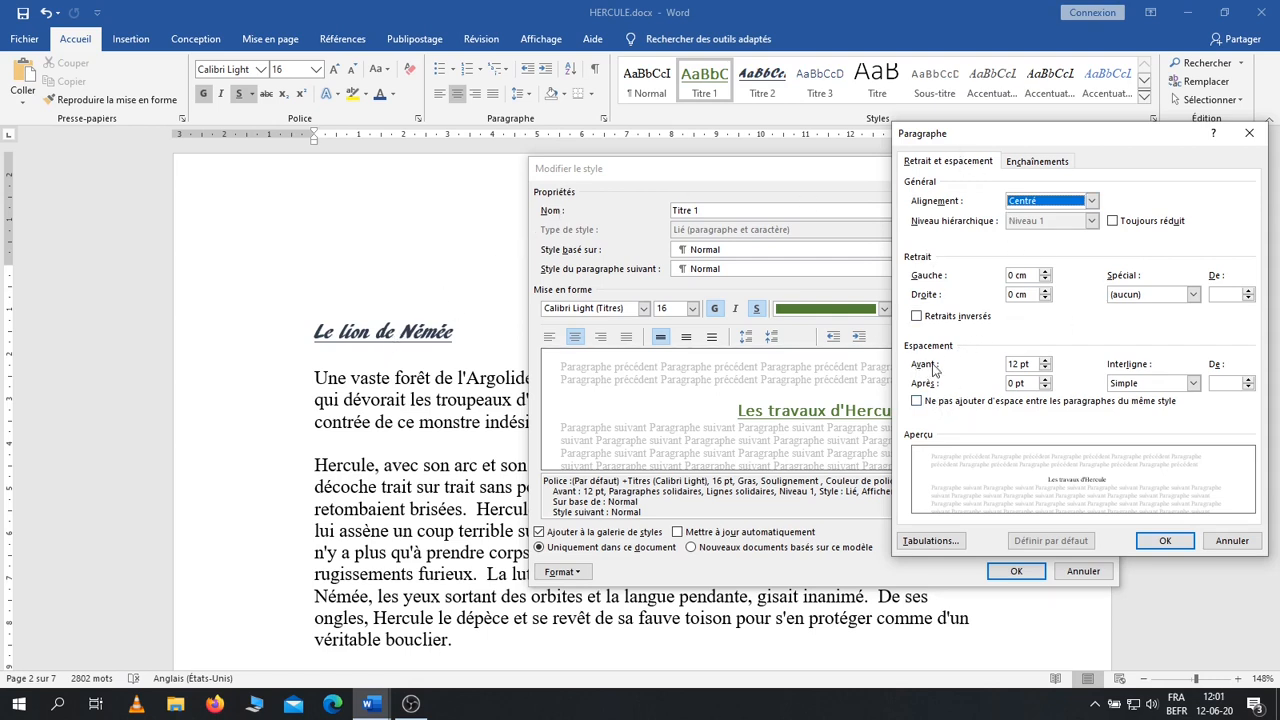
{"action": "left_click", "coordinate": [1045, 368]}
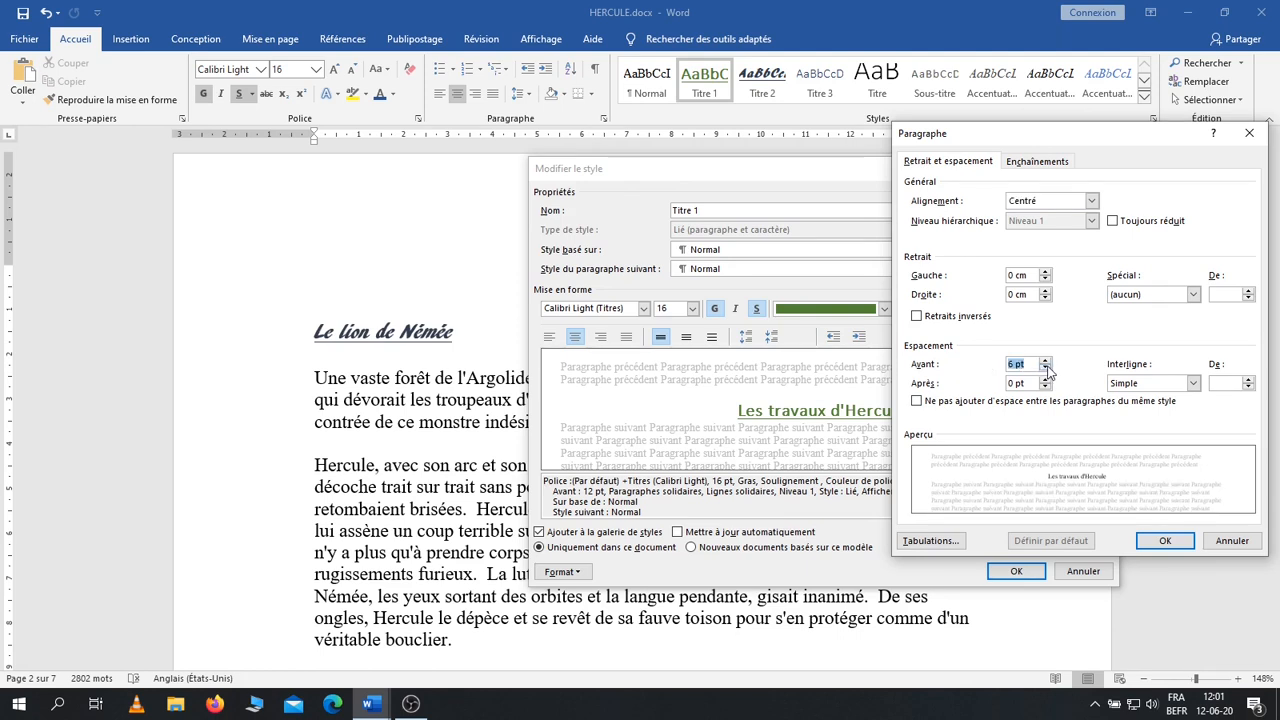
{"action": "left_click", "coordinate": [1045, 368]}
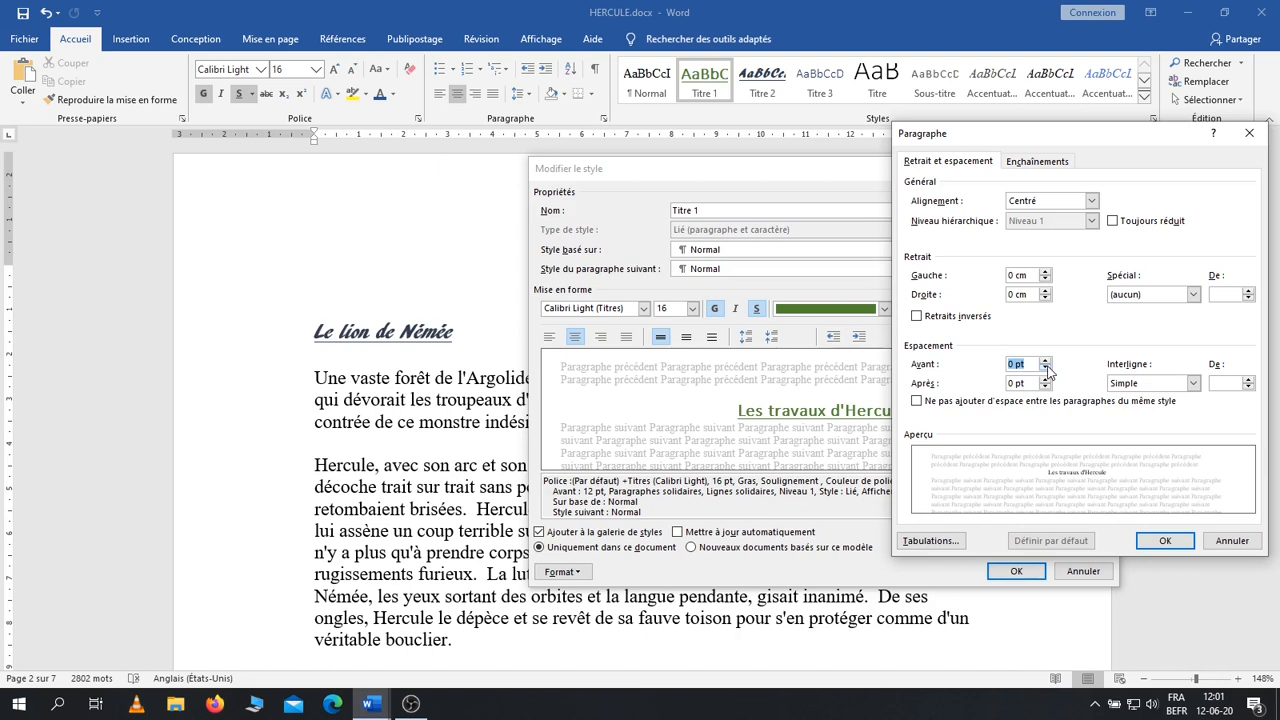
{"action": "left_click", "coordinate": [1010, 364]}
{"action": "double_click", "coordinate": [1010, 364]}
{"action": "type", "text": "3"}
{"action": "left_click", "coordinate": [1160, 541]}
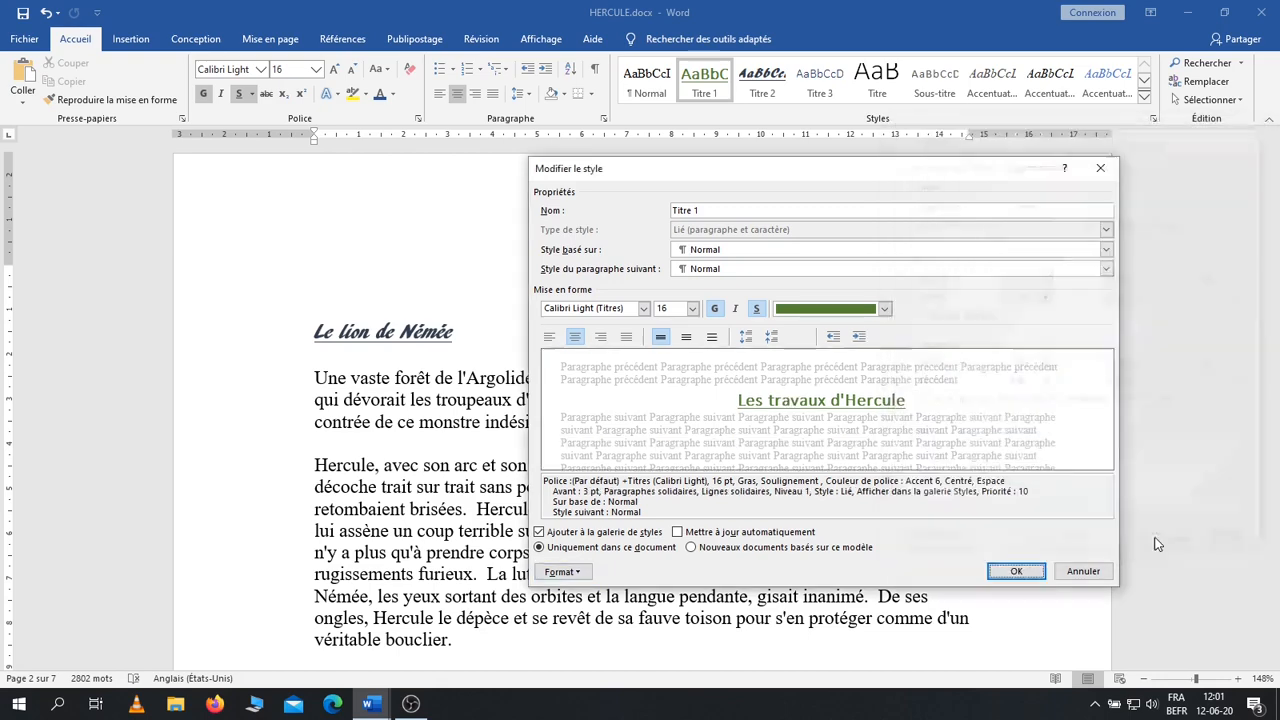
{"action": "left_click", "coordinate": [1015, 571]}
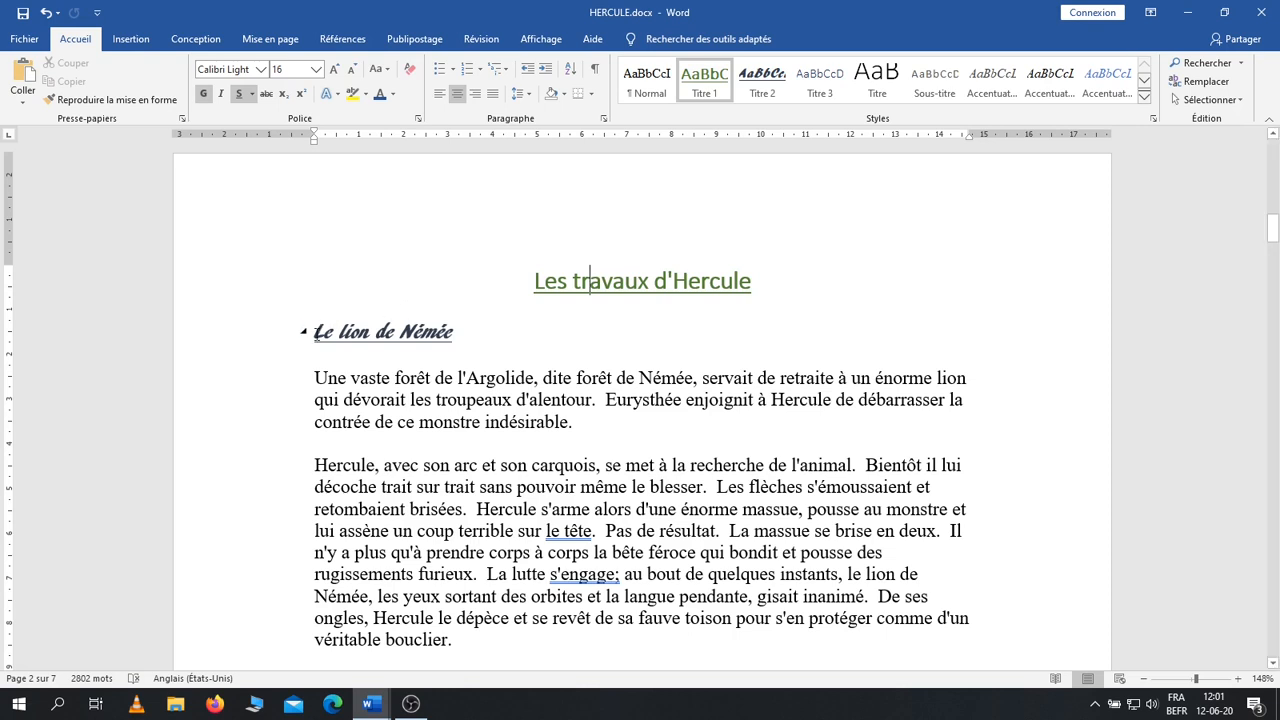
Examine the numbering formats available for the Titre 2 style and the multilevel list library without applying any.
{"action": "left_click", "coordinate": [316, 333]}
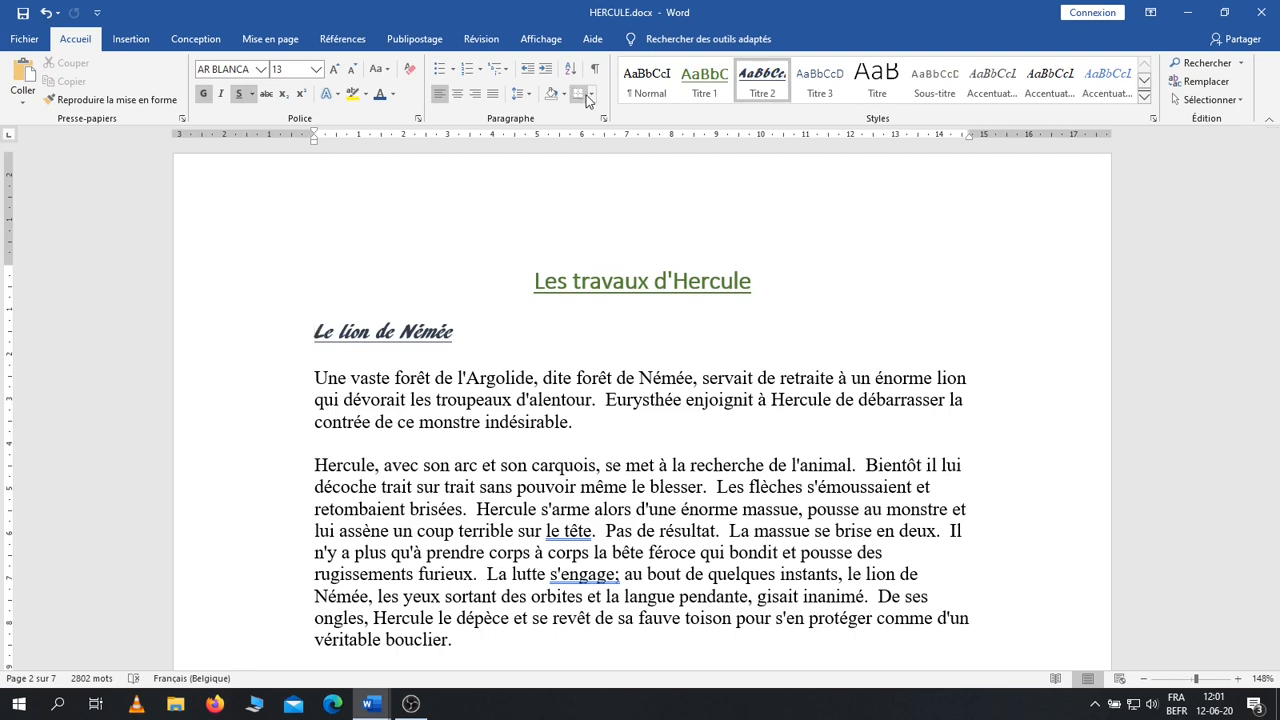
{"action": "right_click", "coordinate": [760, 88]}
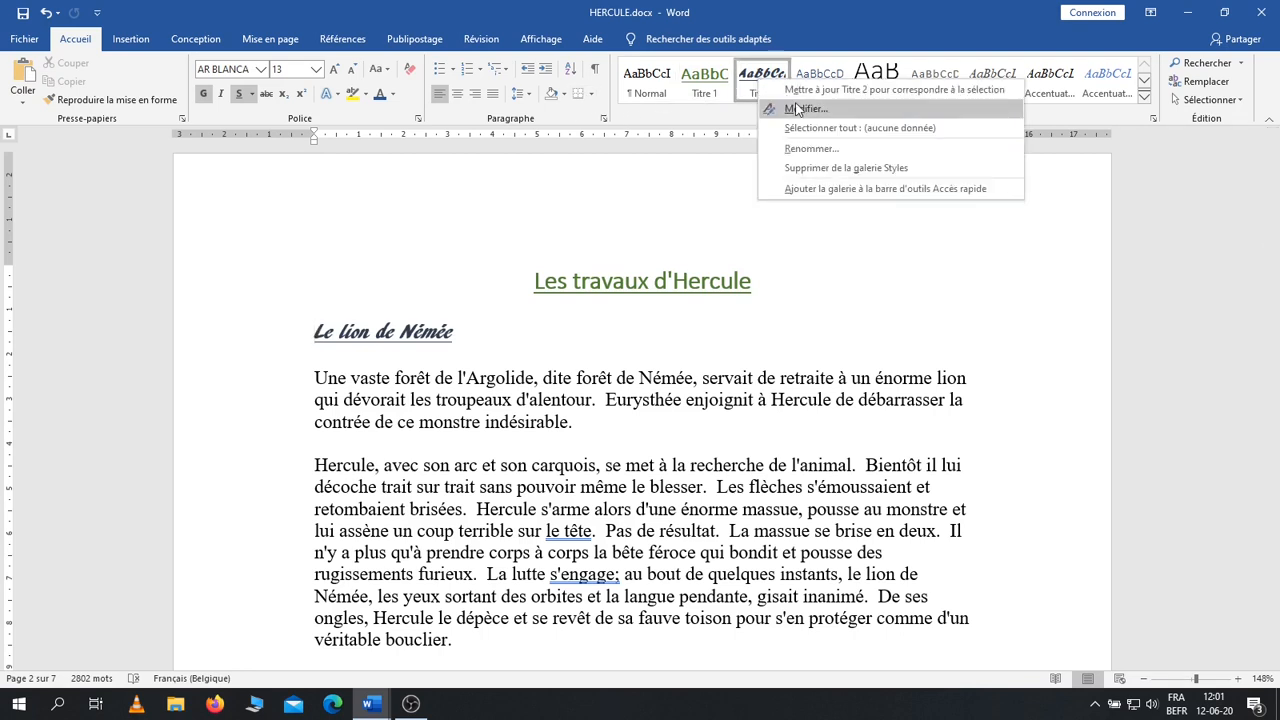
{"action": "left_click", "coordinate": [800, 108]}
{"action": "left_click", "coordinate": [575, 571]}
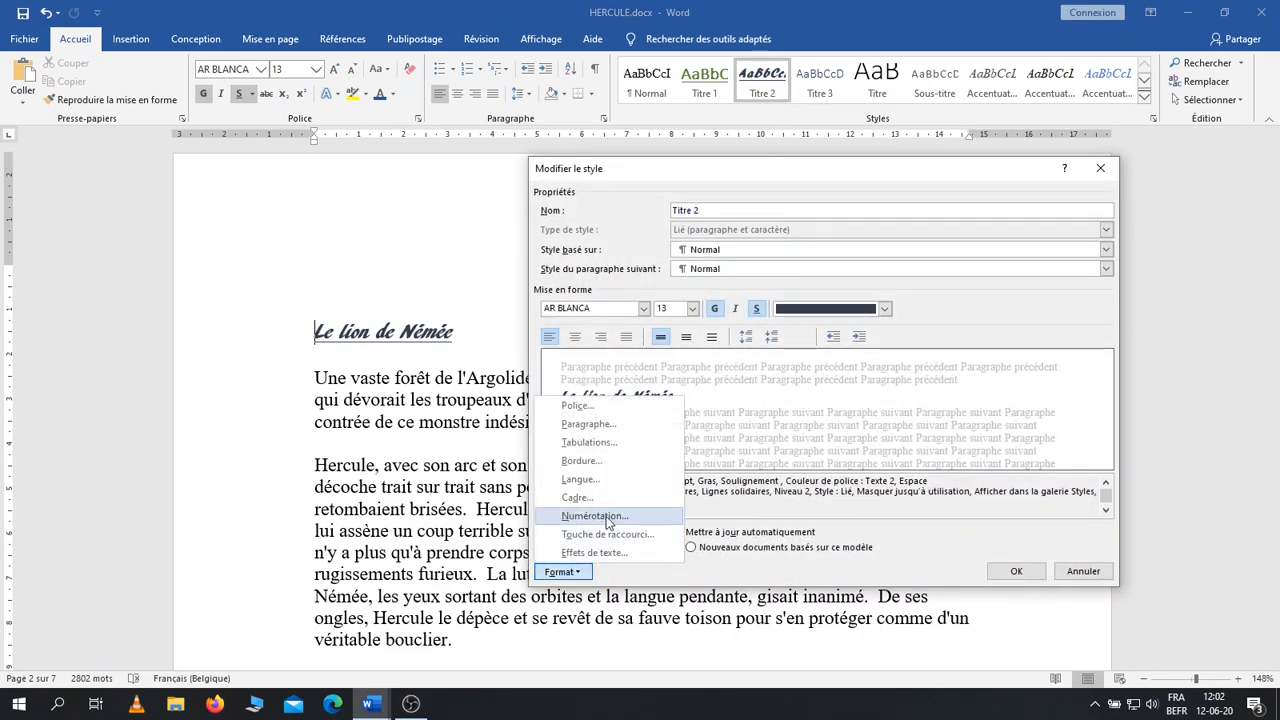
{"action": "left_click", "coordinate": [594, 516]}
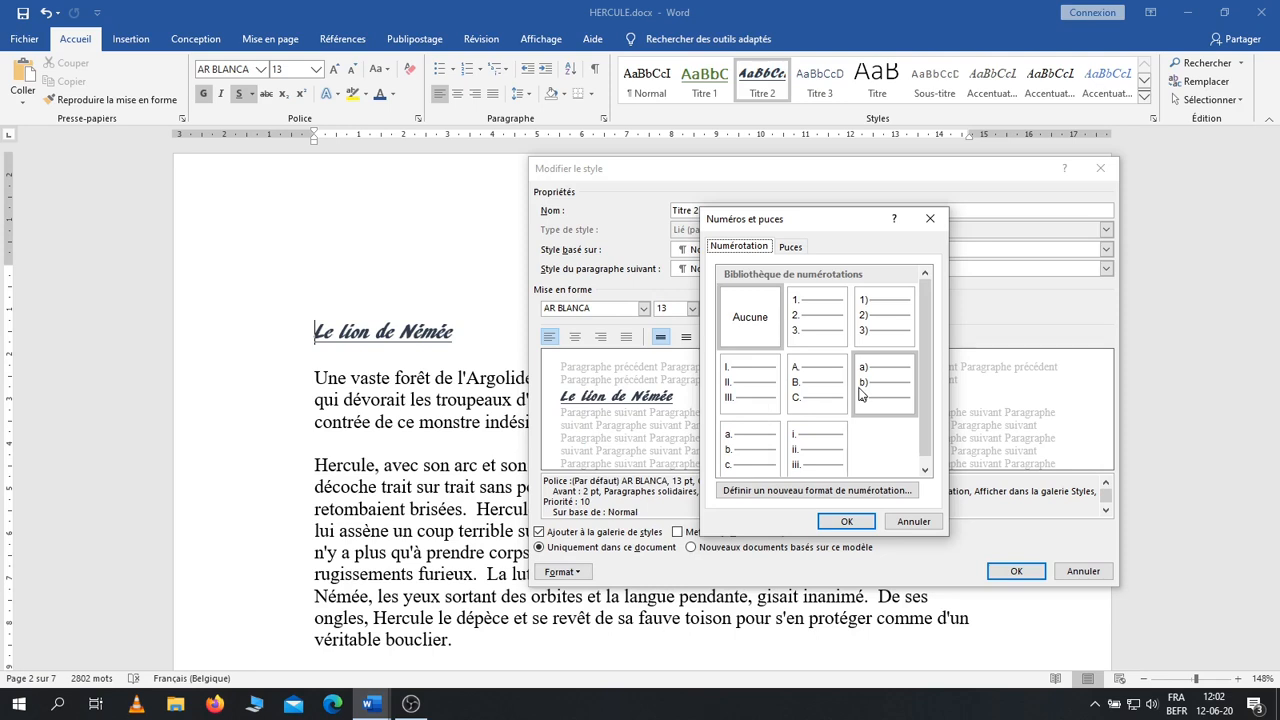
{"action": "left_click", "coordinate": [846, 522]}
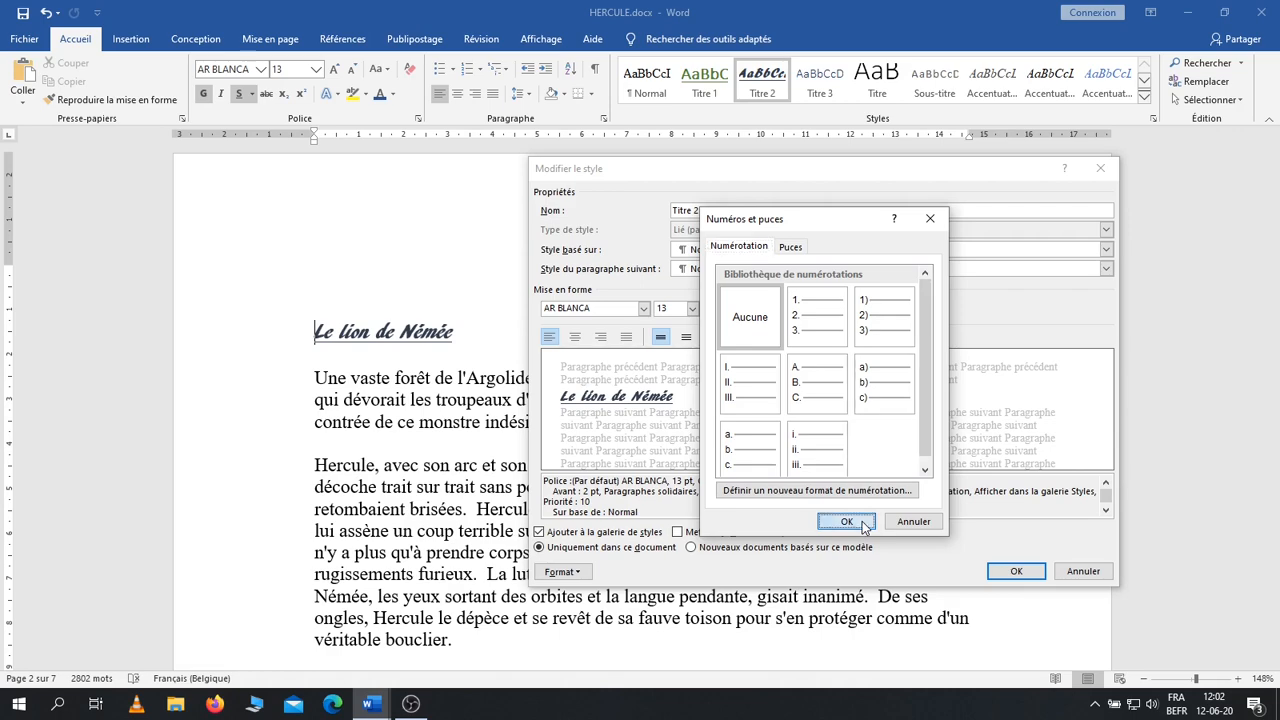
{"action": "left_click", "coordinate": [1081, 573]}
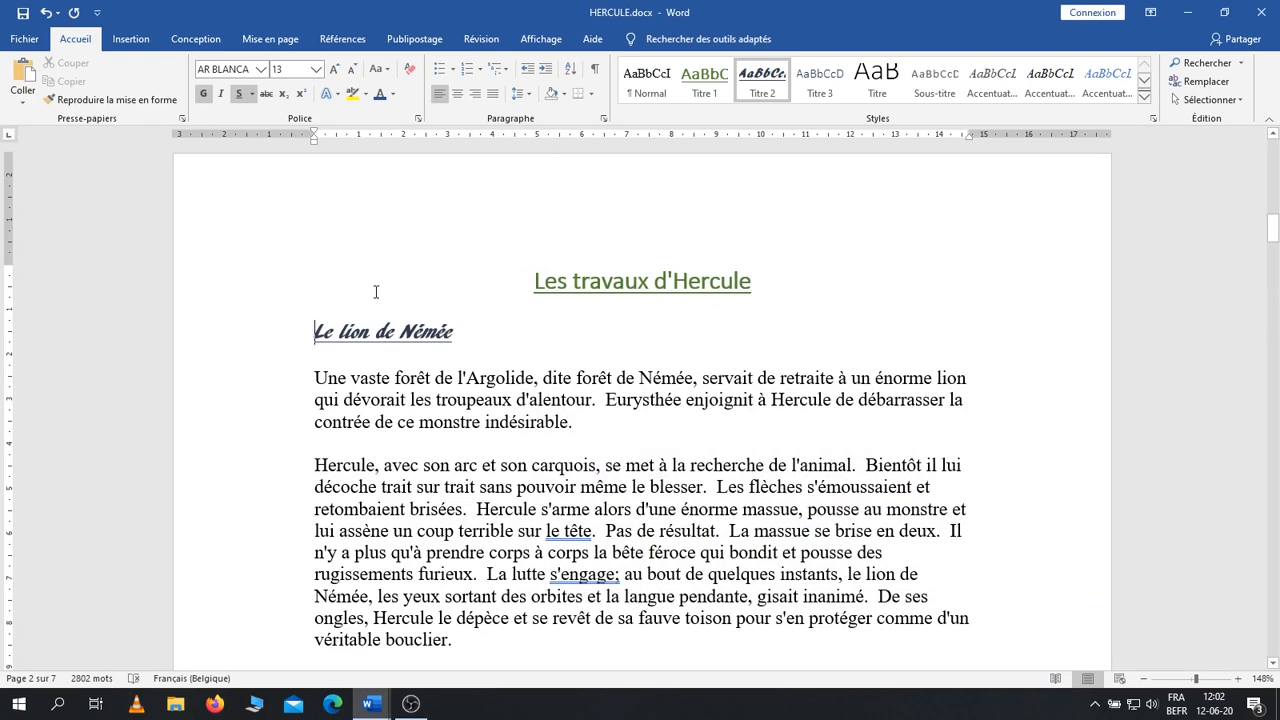
{"action": "left_click", "coordinate": [505, 70]}
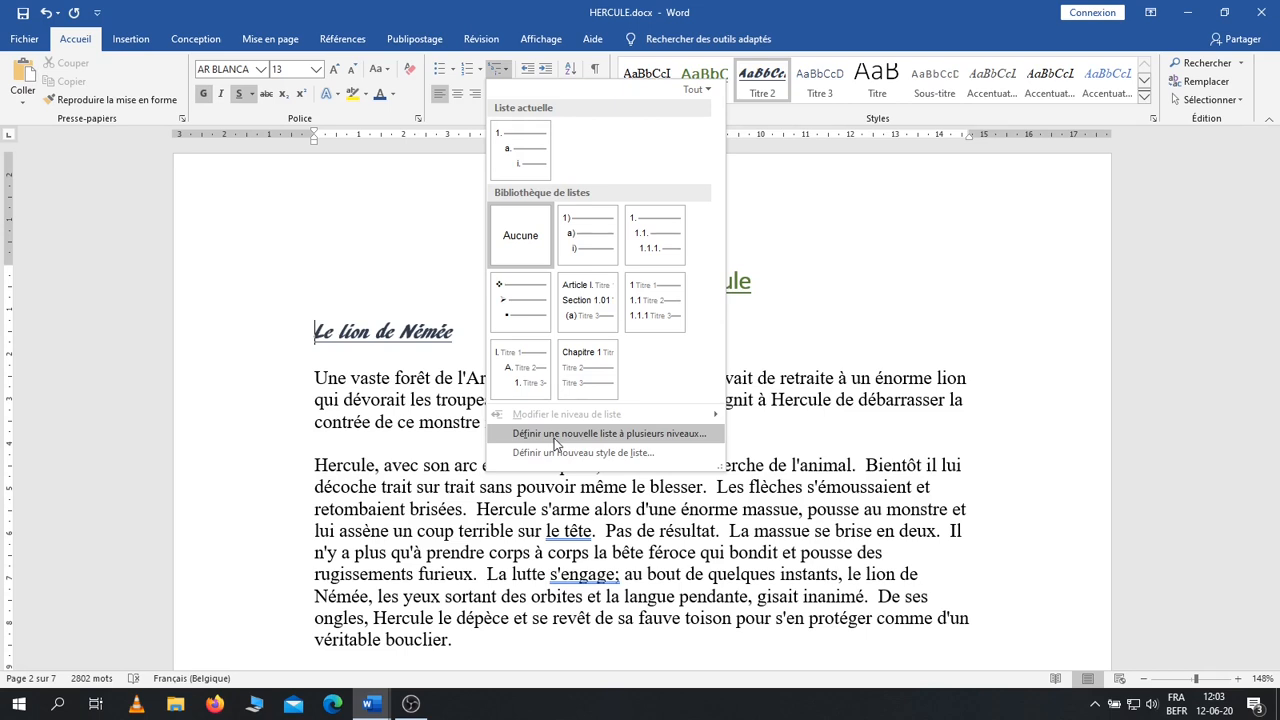
{"action": "left_click", "coordinate": [403, 417]}
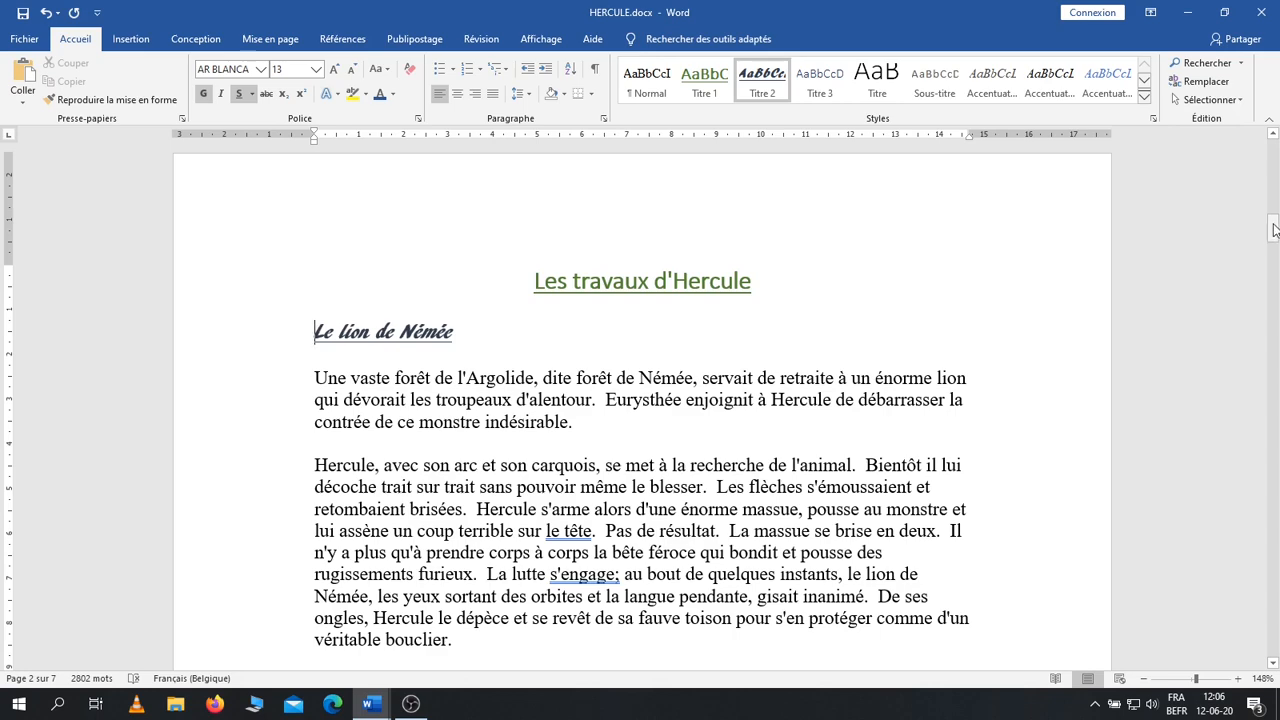
Insert a page break after the document's last paragraph to start a new blank final page.
{"action": "left_click_drag", "start_coordinate": [1274, 230], "coordinate": [1241, 636]}
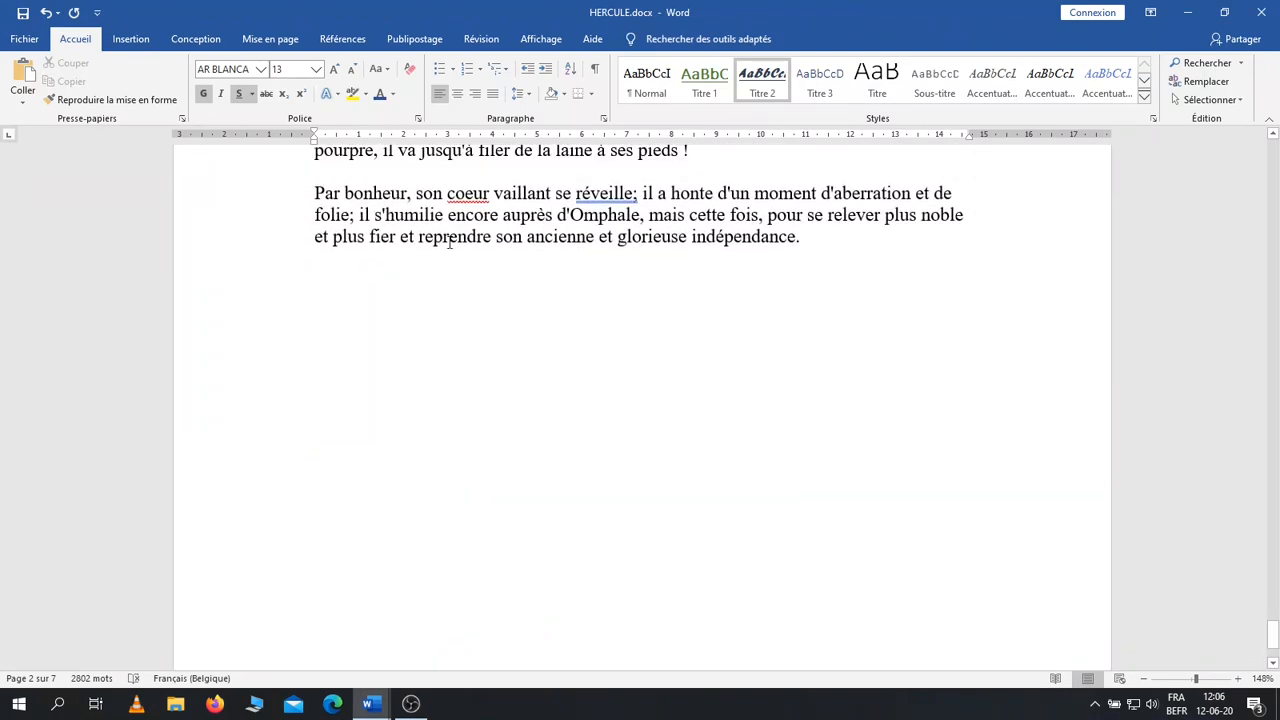
{"action": "left_click", "coordinate": [431, 273]}
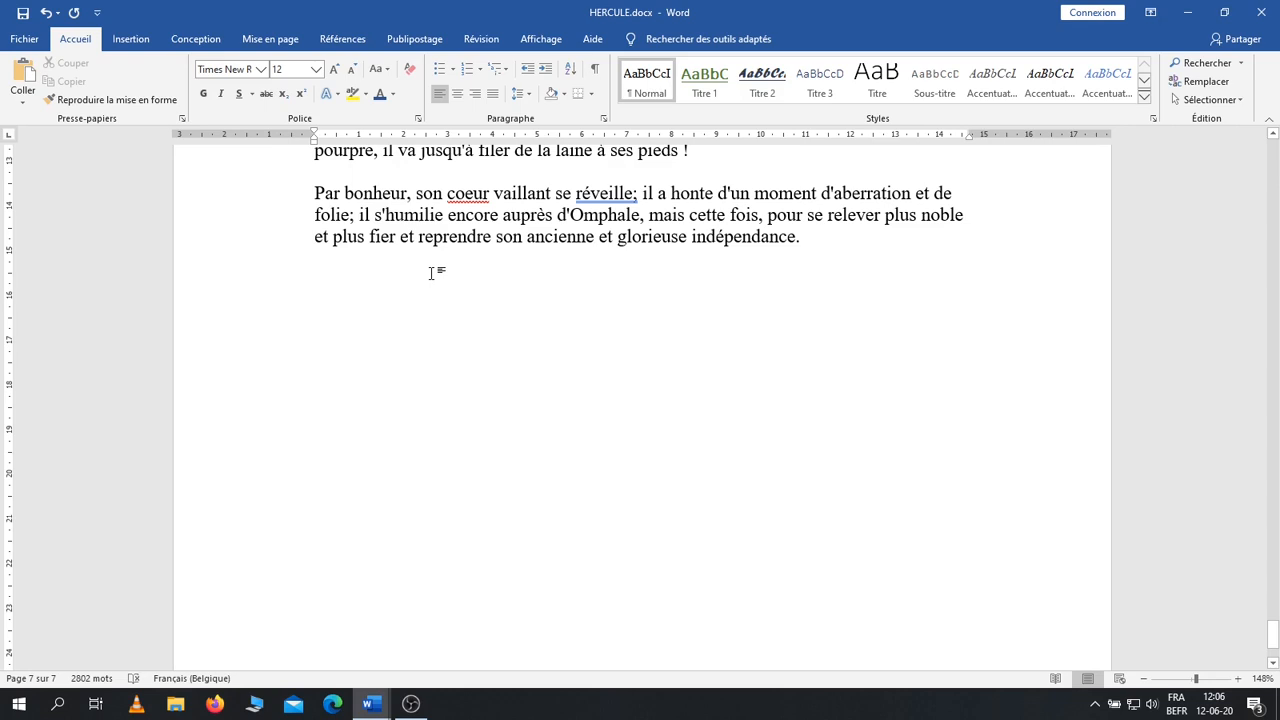
{"action": "key", "text": "ctrl+Return"}
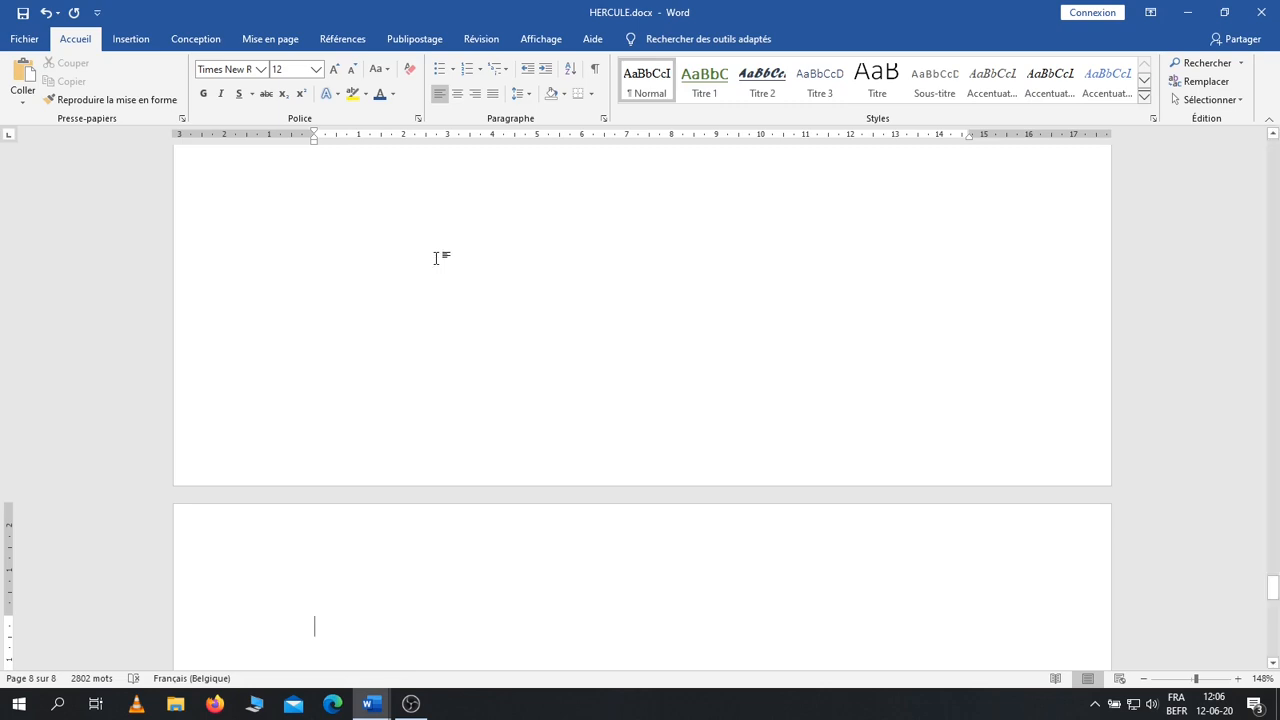
Open the settings for a custom table of contents at the start of the new final page.
{"action": "left_click", "coordinate": [340, 40]}
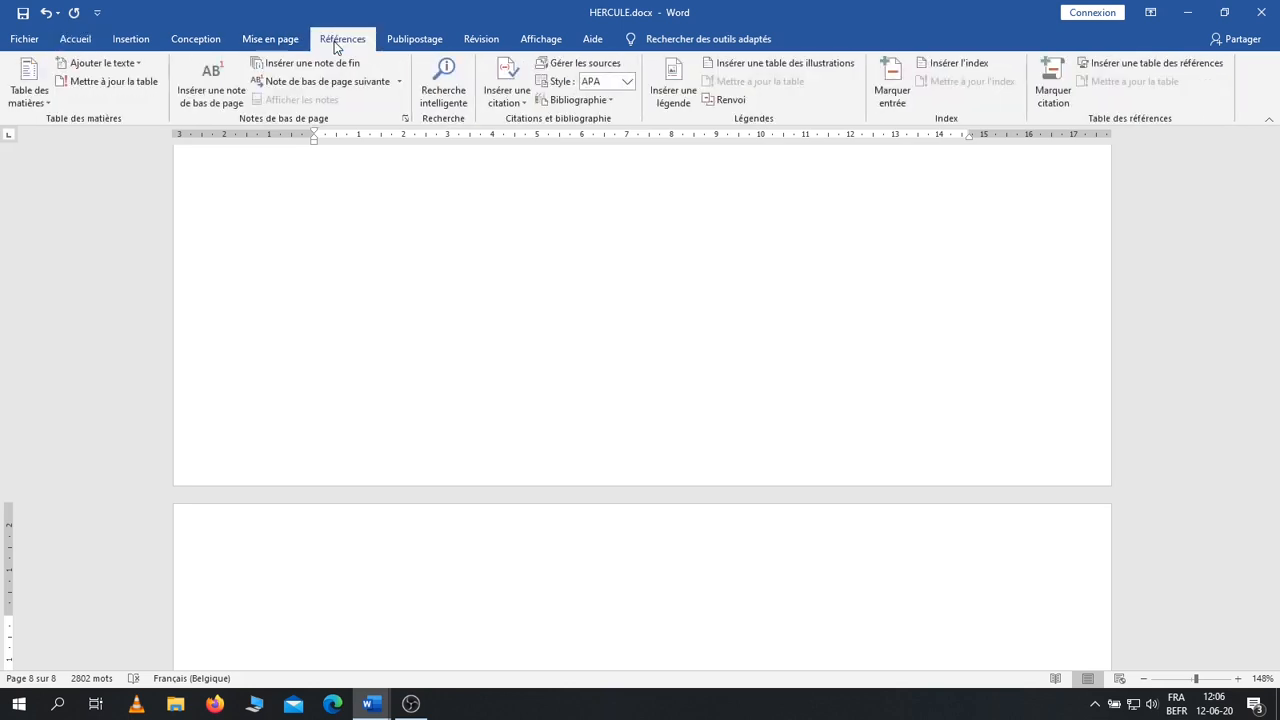
{"action": "left_click", "coordinate": [23, 77]}
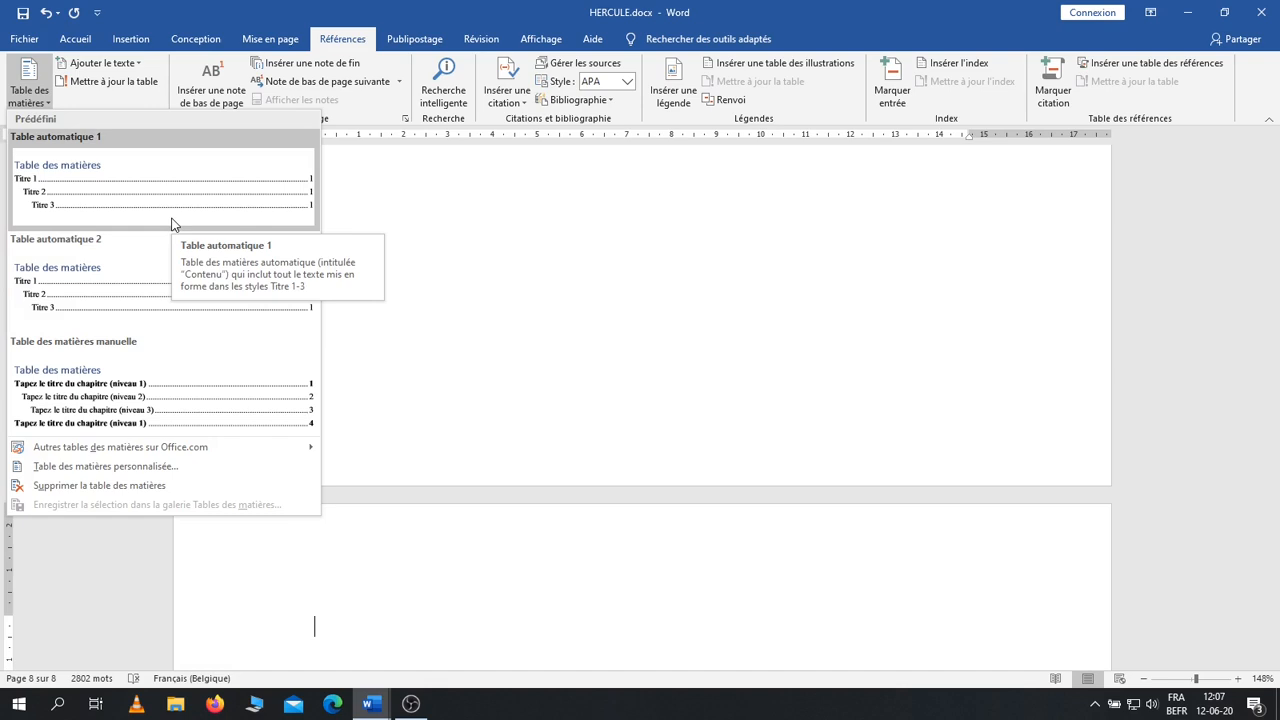
{"action": "left_click", "coordinate": [88, 467]}
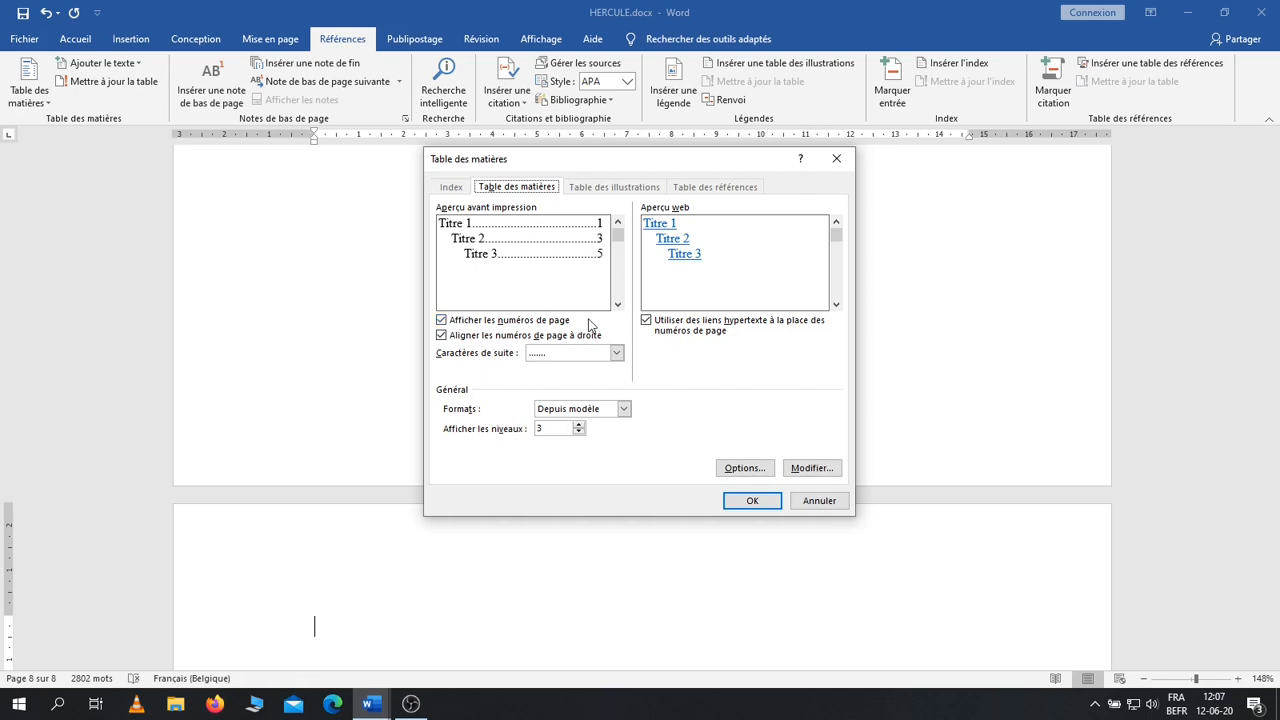
Try the table of contents without page numbers, and without right-aligned page numbers, restoring each option.
{"action": "left_click", "coordinate": [442, 320]}
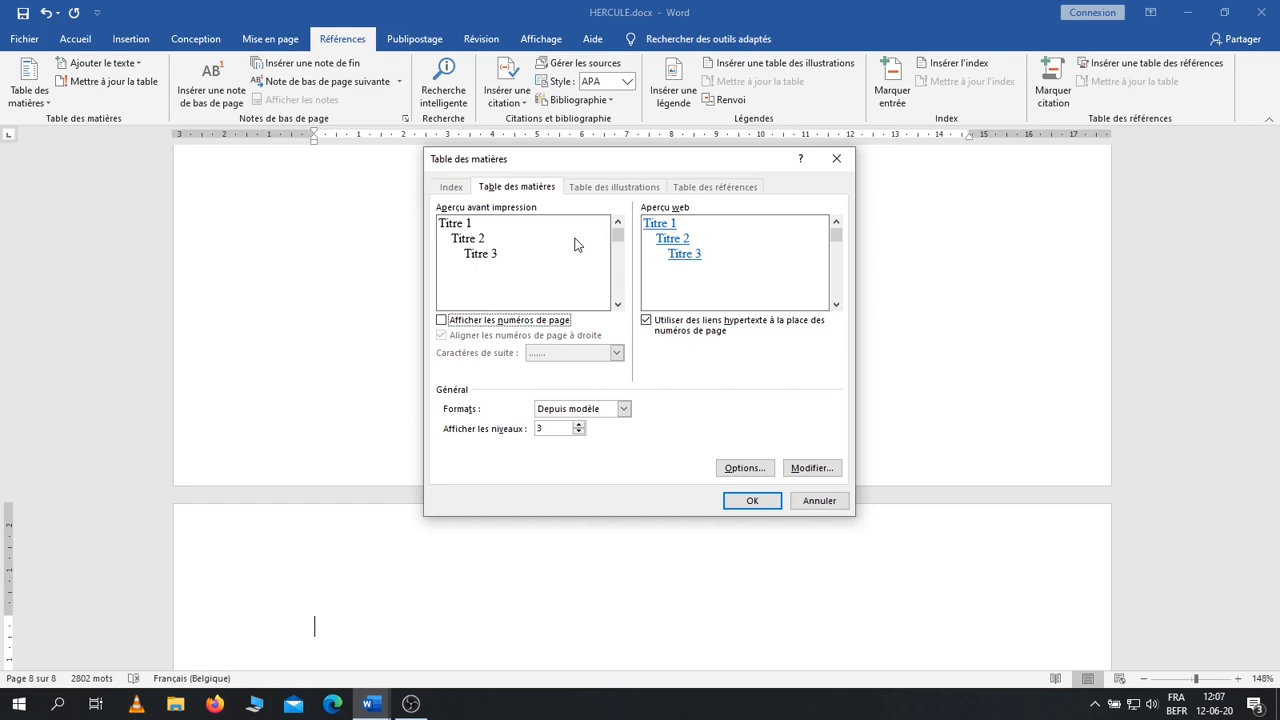
{"action": "left_click", "coordinate": [442, 321]}
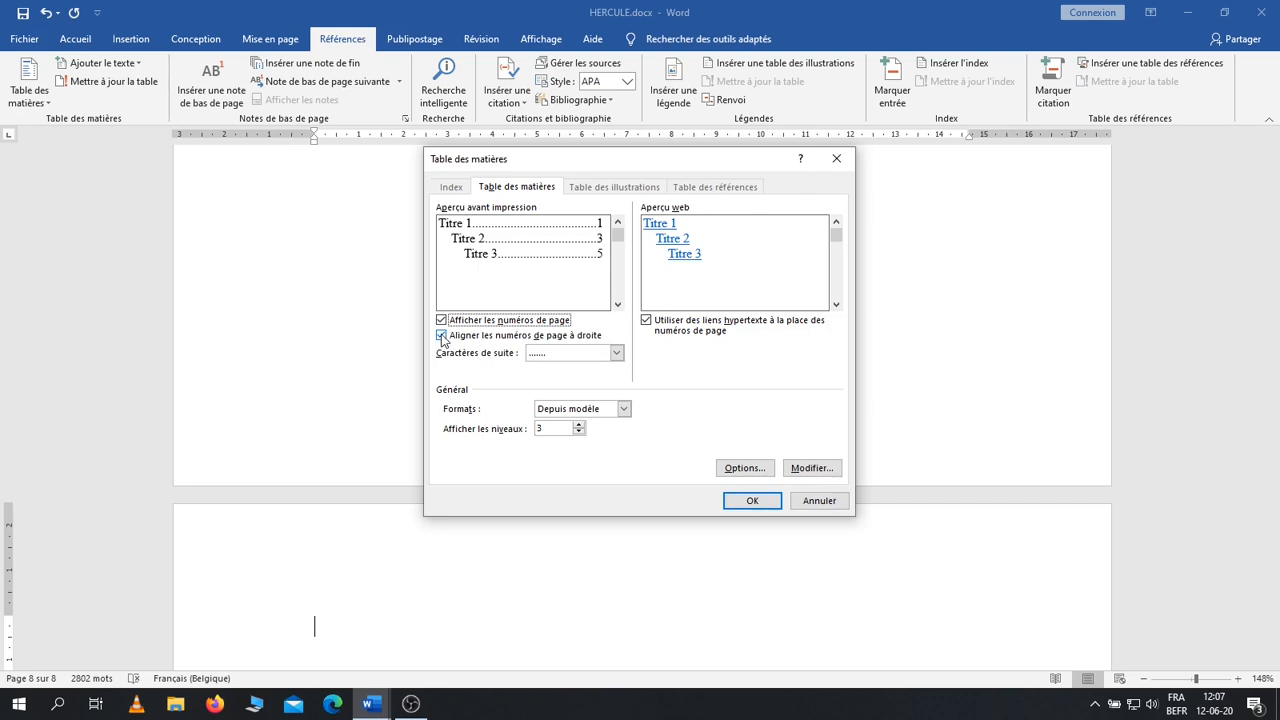
{"action": "left_click", "coordinate": [442, 336]}
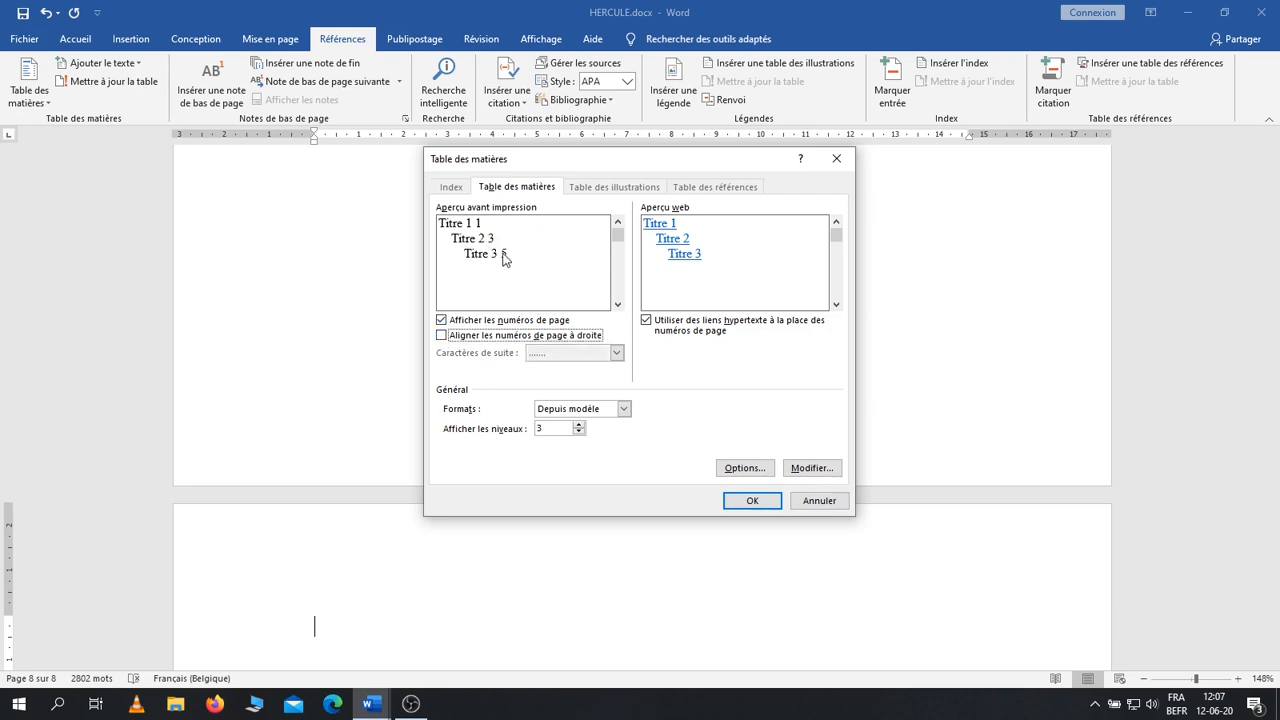
{"action": "left_click", "coordinate": [442, 336]}
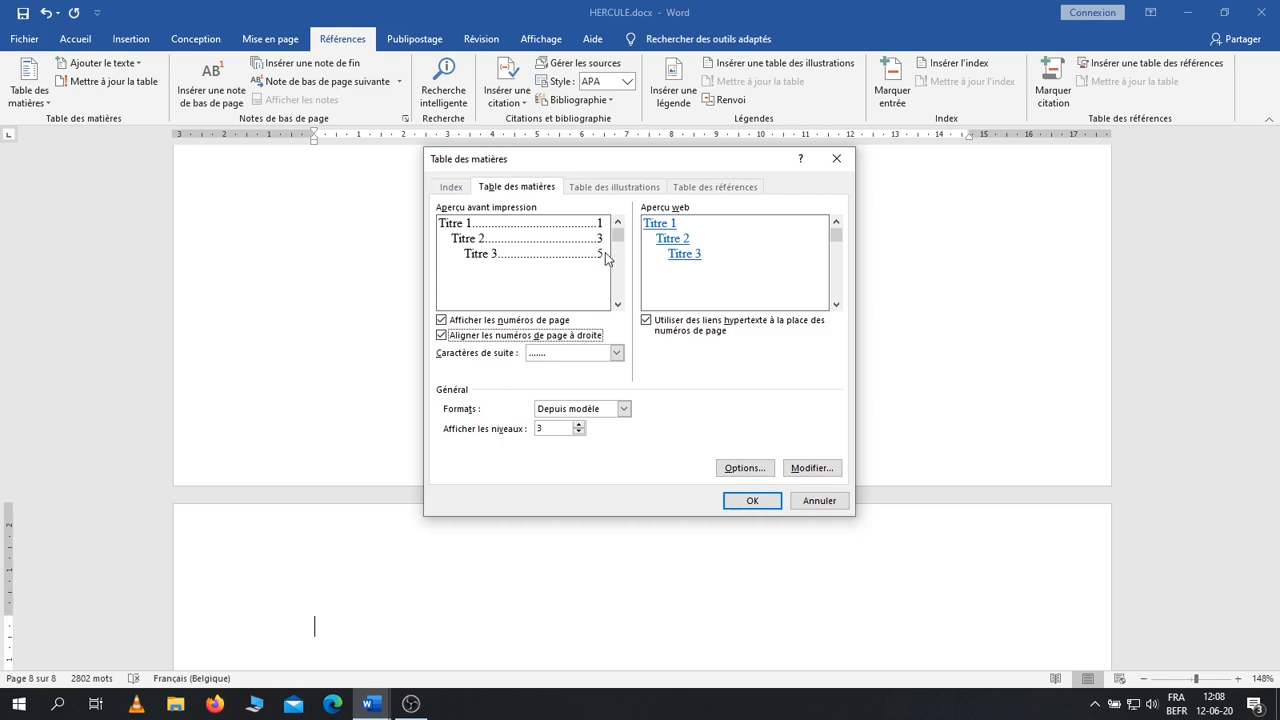
Insert the custom table of contents with dotted leaders, right-aligned page numbers and three heading levels.
{"action": "left_click", "coordinate": [617, 354]}
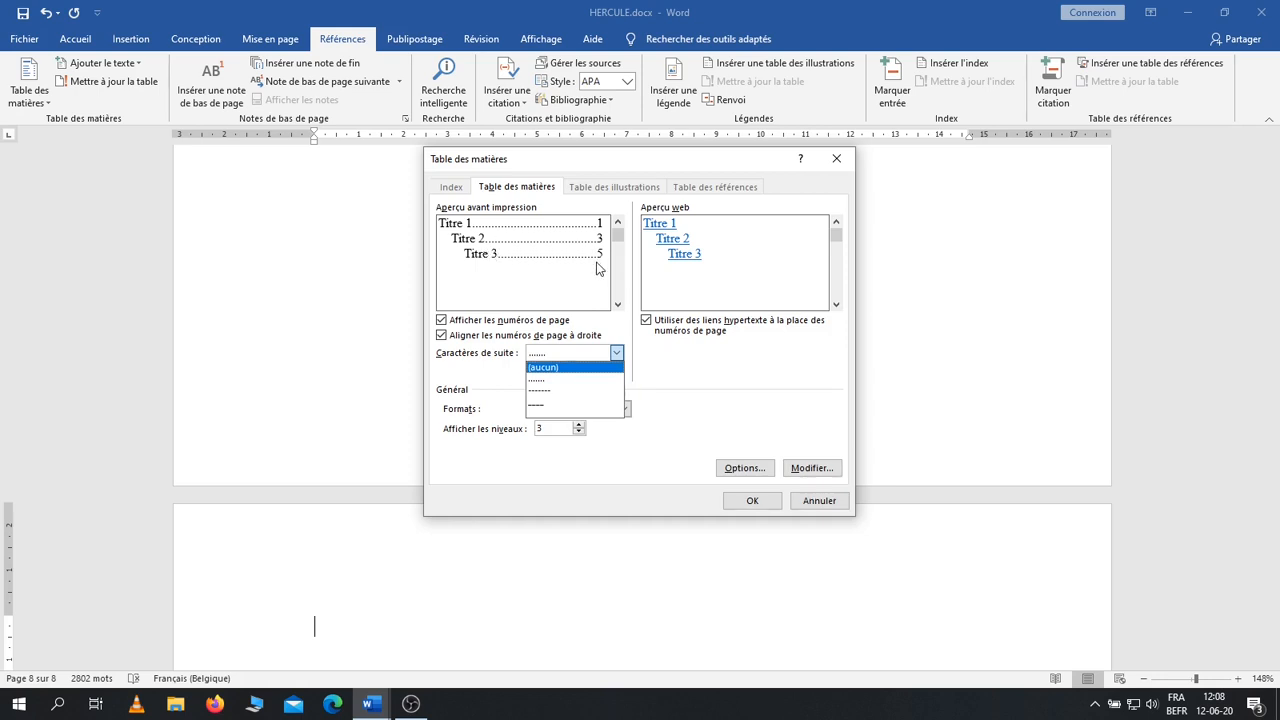
{"action": "left_click", "coordinate": [542, 380]}
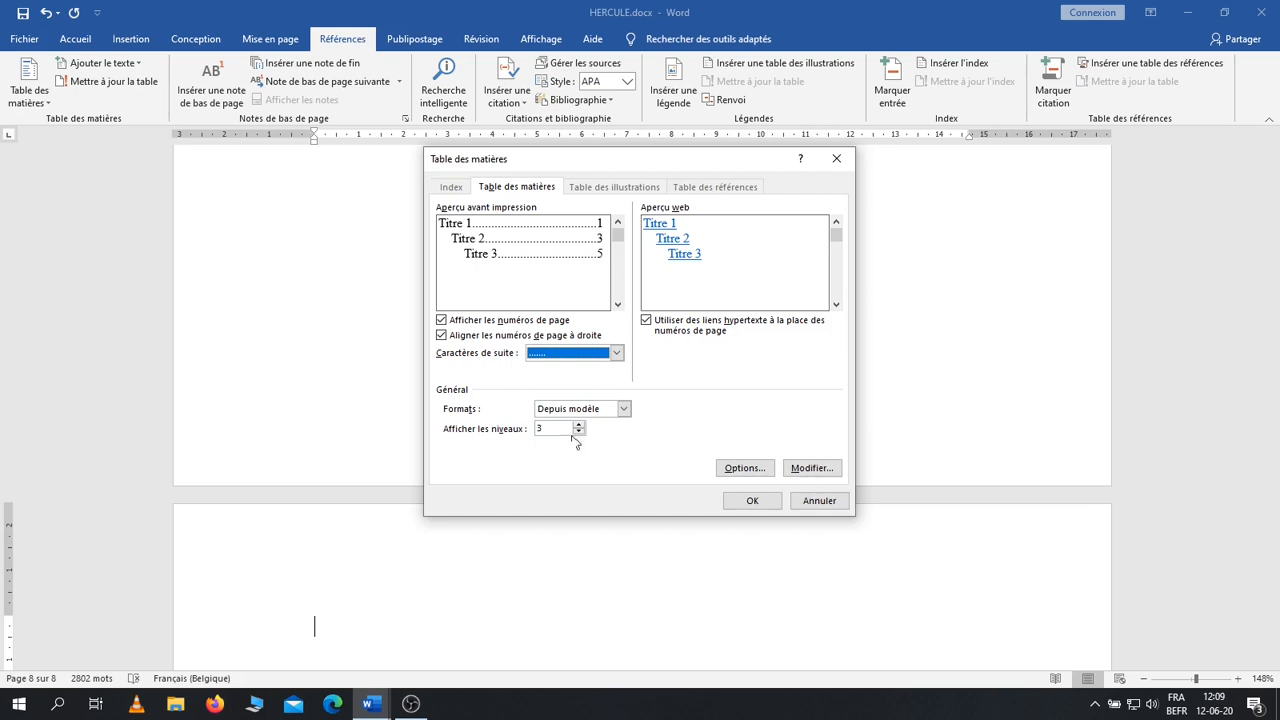
{"action": "left_click", "coordinate": [752, 501]}
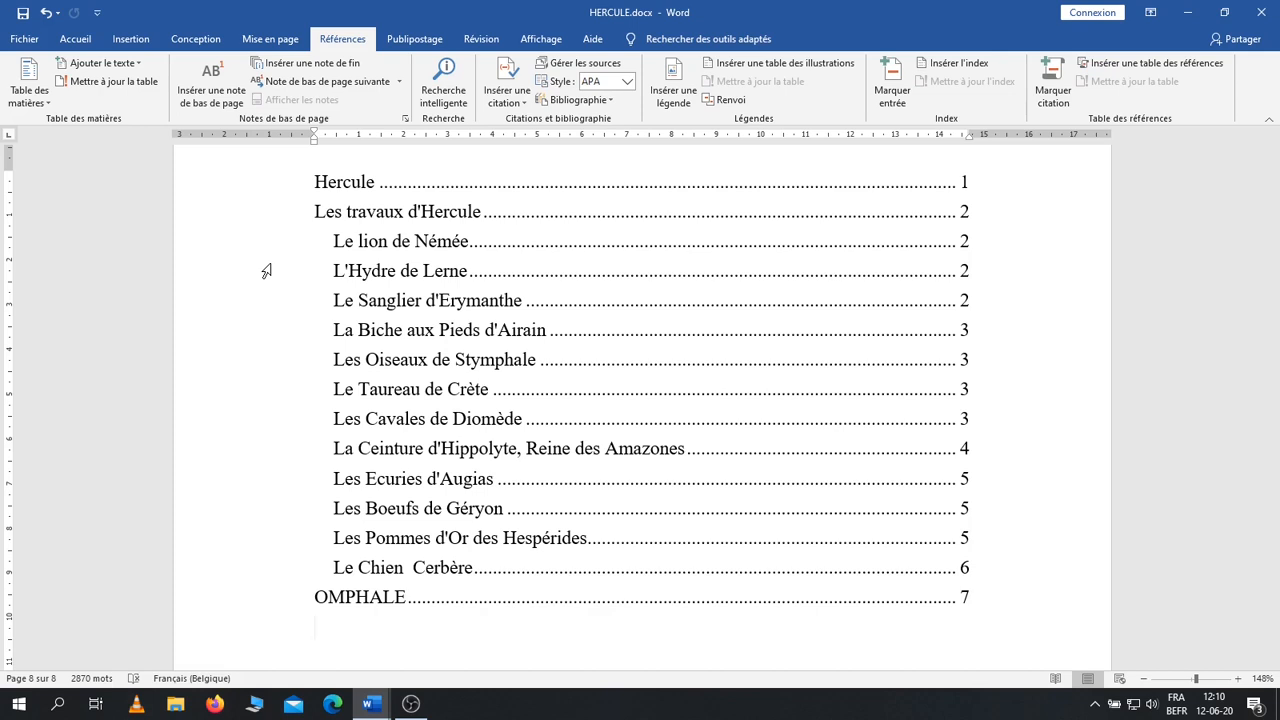
Update the table of contents, choosing to refresh the entire table (Mettre à jour toute la table).
{"action": "left_click", "coordinate": [420, 268], "text": "shift"}
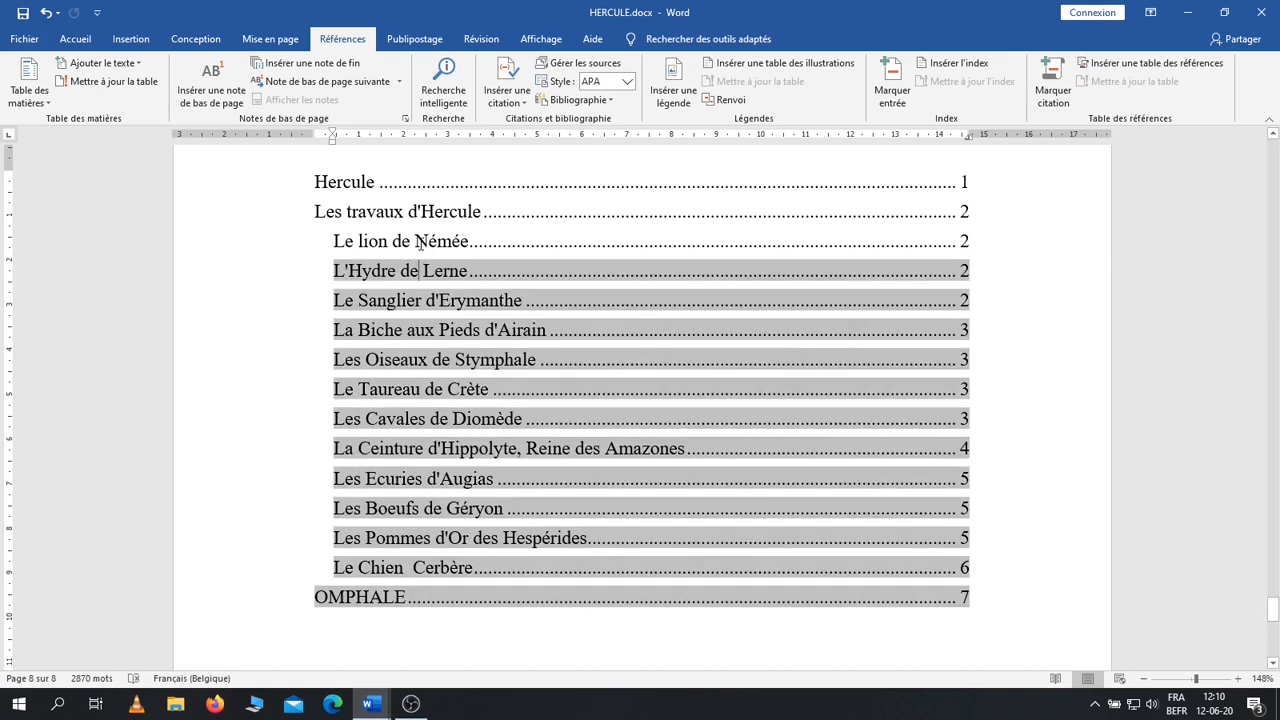
{"action": "left_click", "coordinate": [116, 83]}
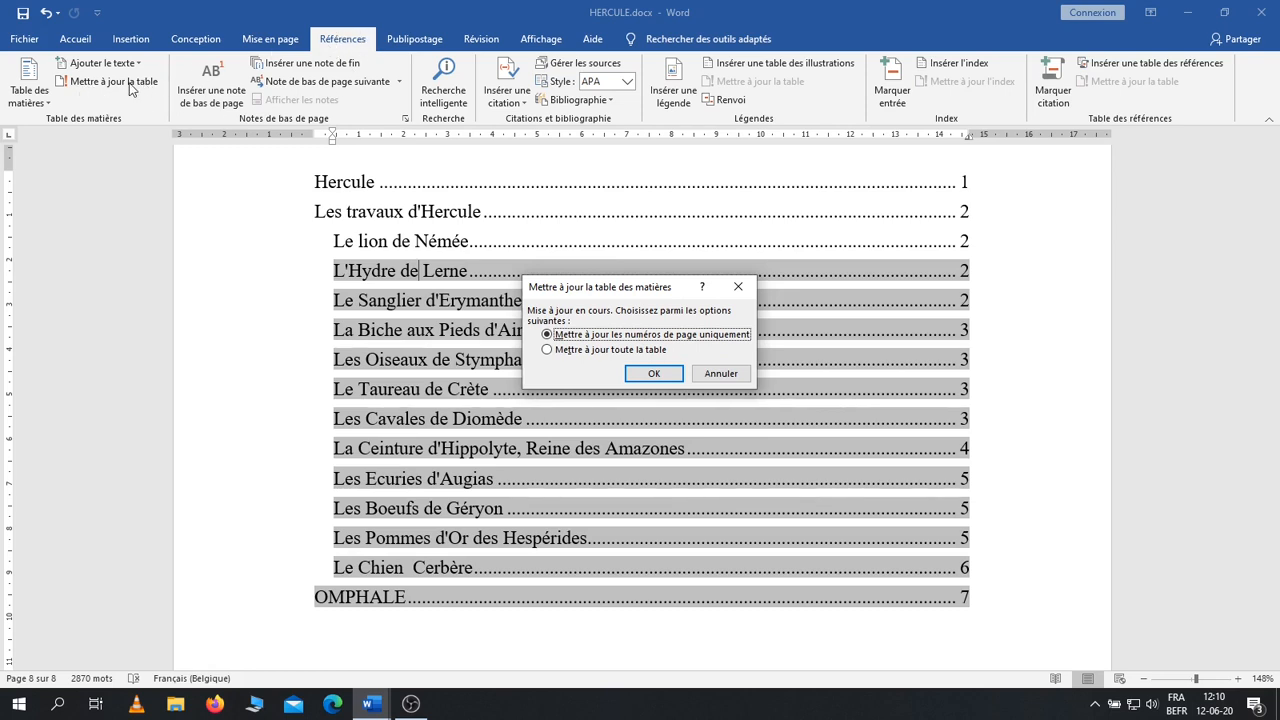
{"action": "left_click", "coordinate": [547, 350]}
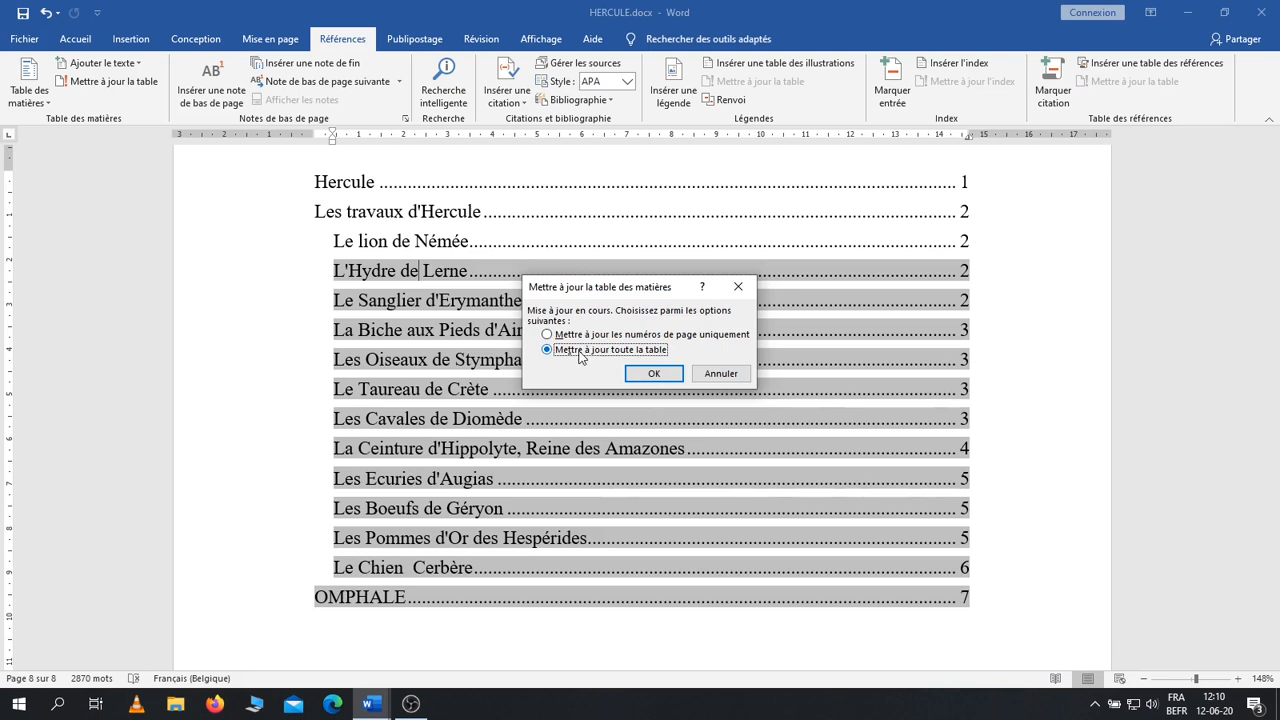
{"action": "left_click", "coordinate": [651, 375]}
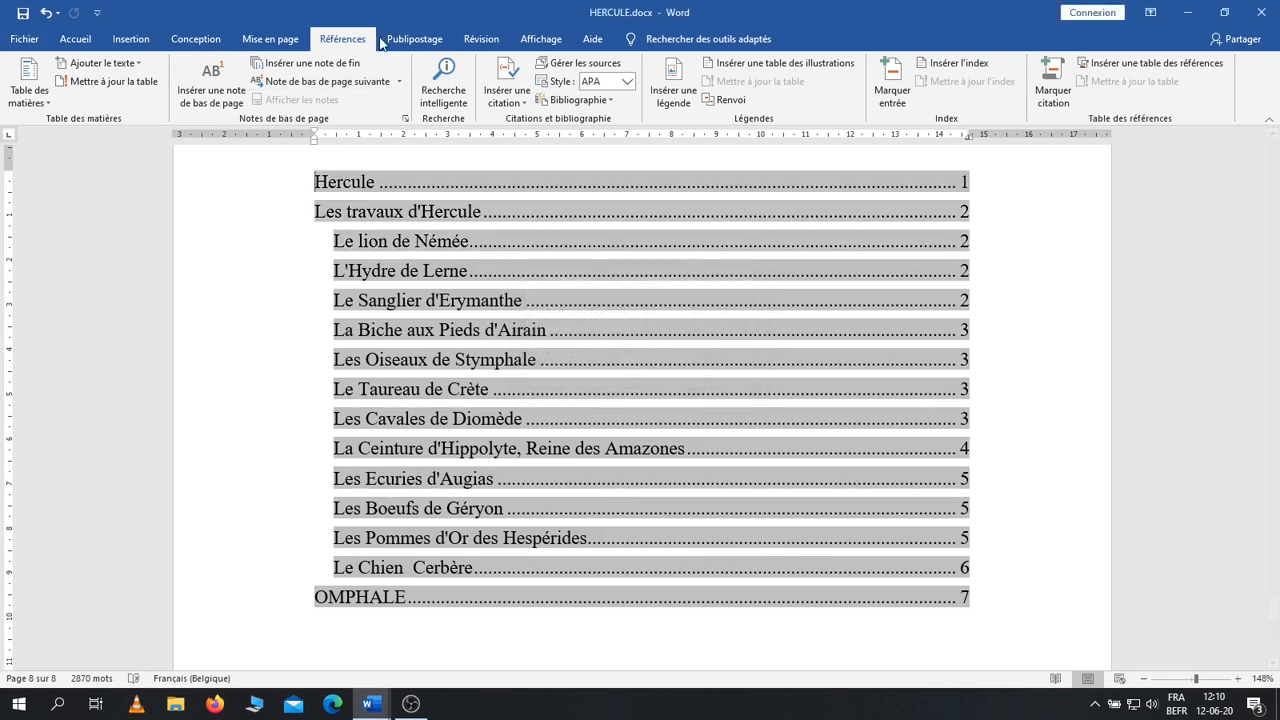
Refresh the entire table of contents once more, using the field update command (Mettre à jour les champs) on the table itself.
{"action": "left_click", "coordinate": [82, 40]}
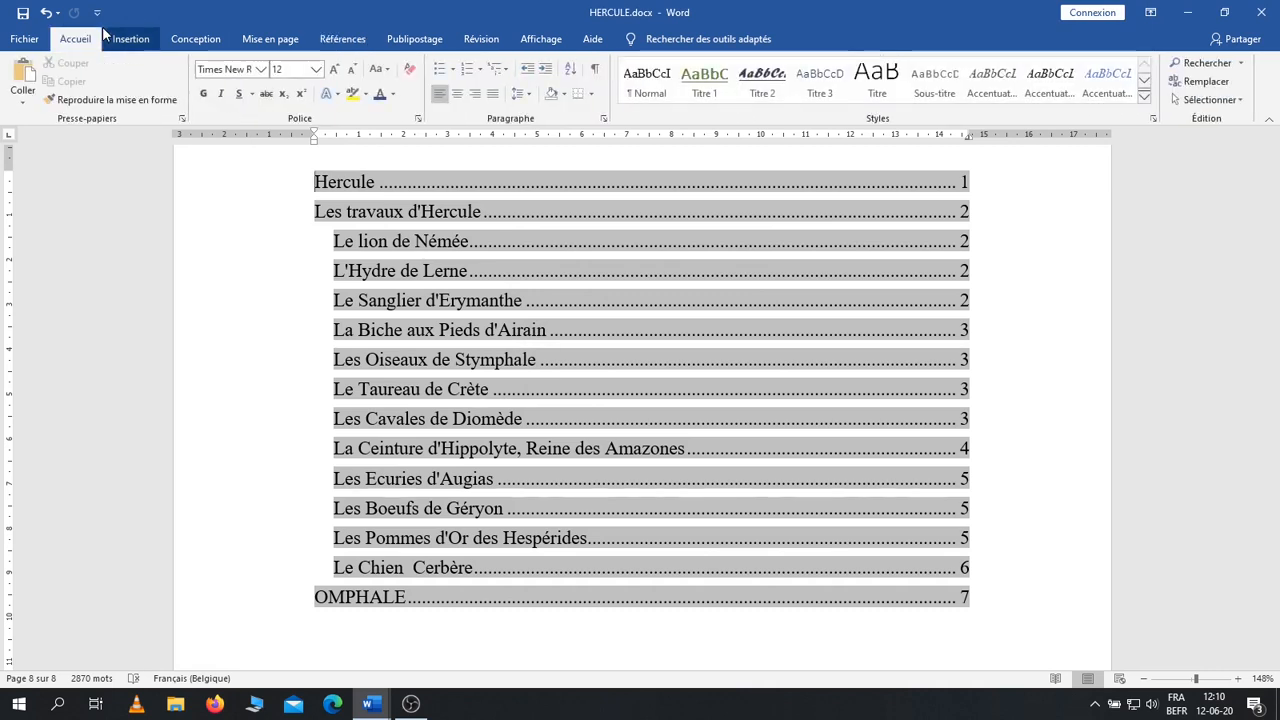
{"action": "right_click", "coordinate": [588, 338]}
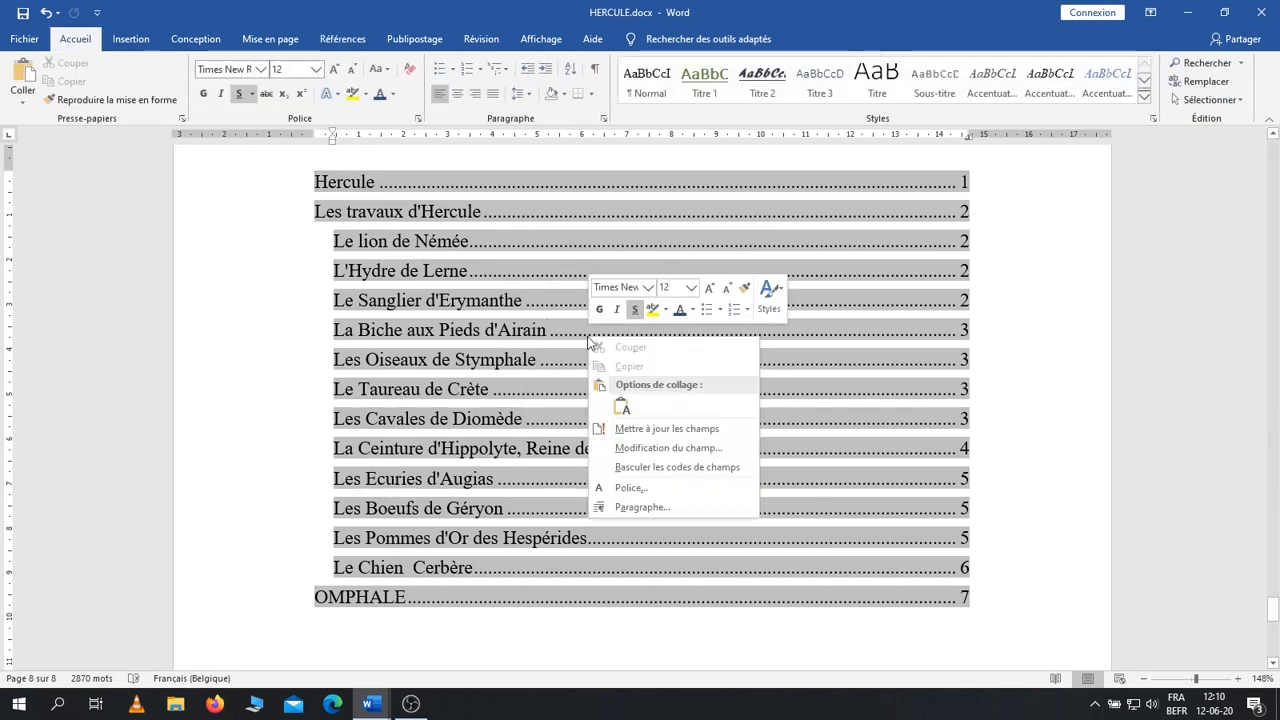
{"action": "left_click", "coordinate": [641, 430]}
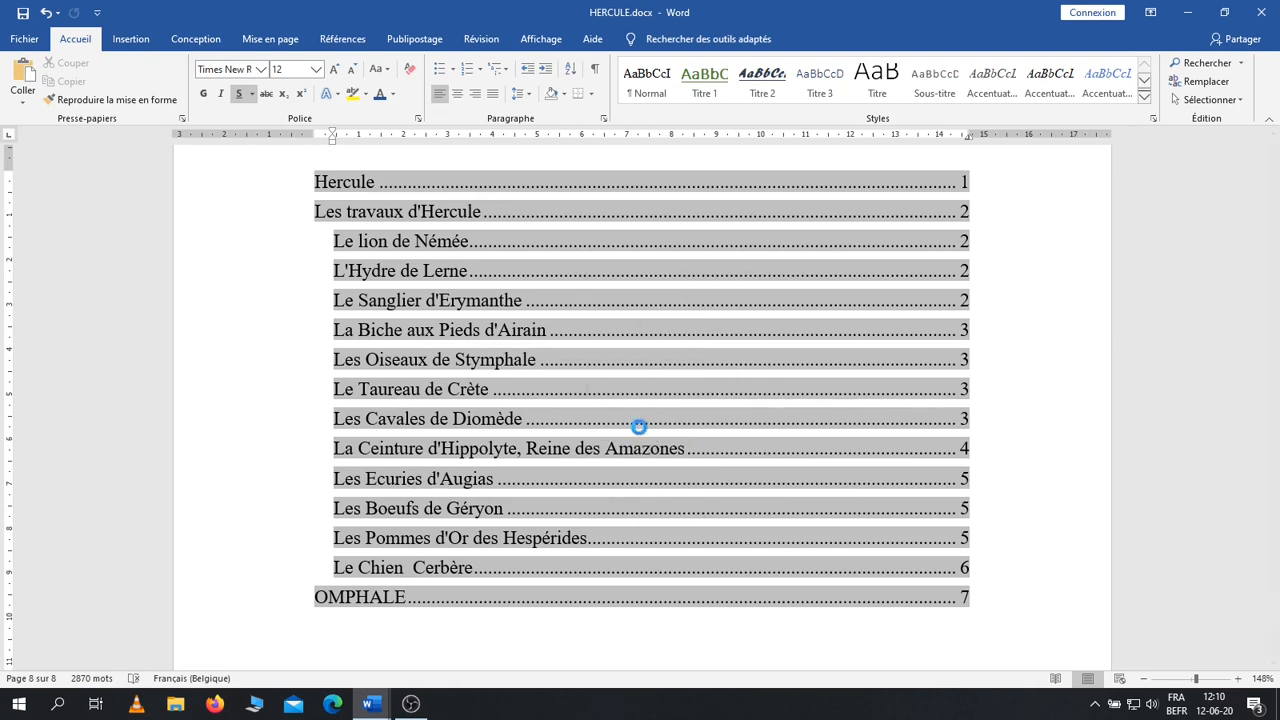
{"action": "left_click", "coordinate": [592, 350]}
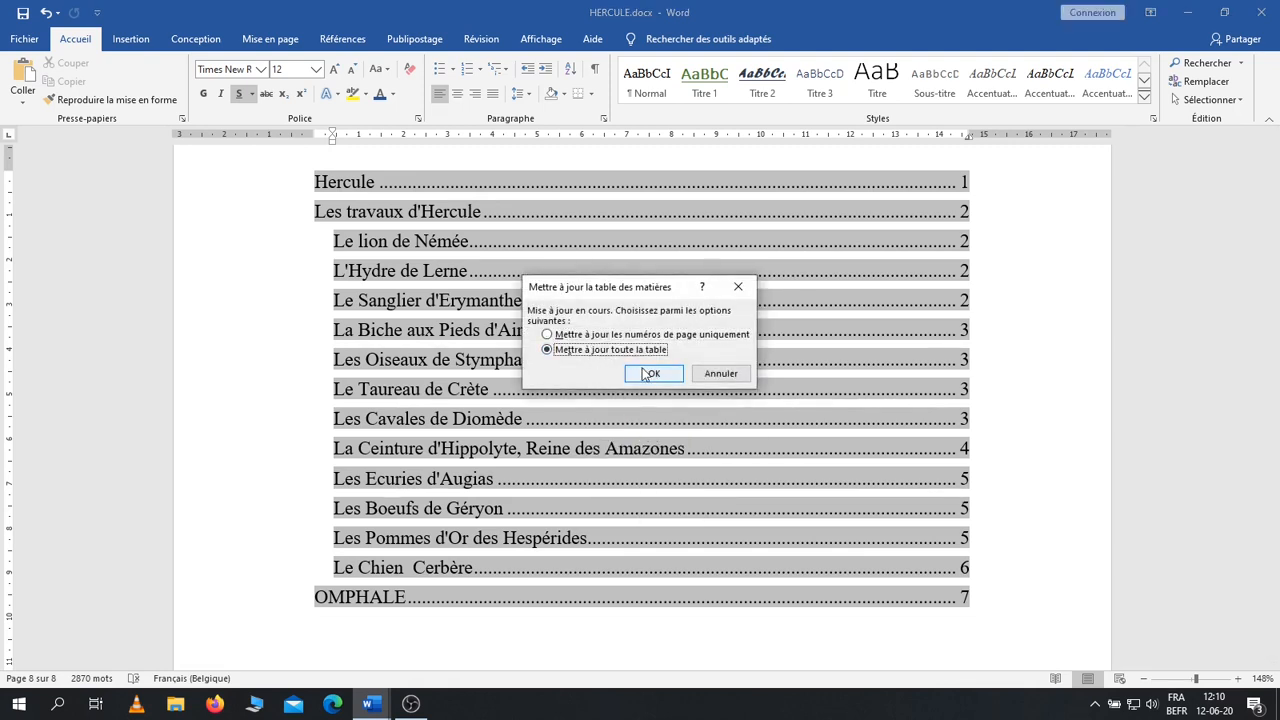
{"action": "left_click", "coordinate": [650, 374]}
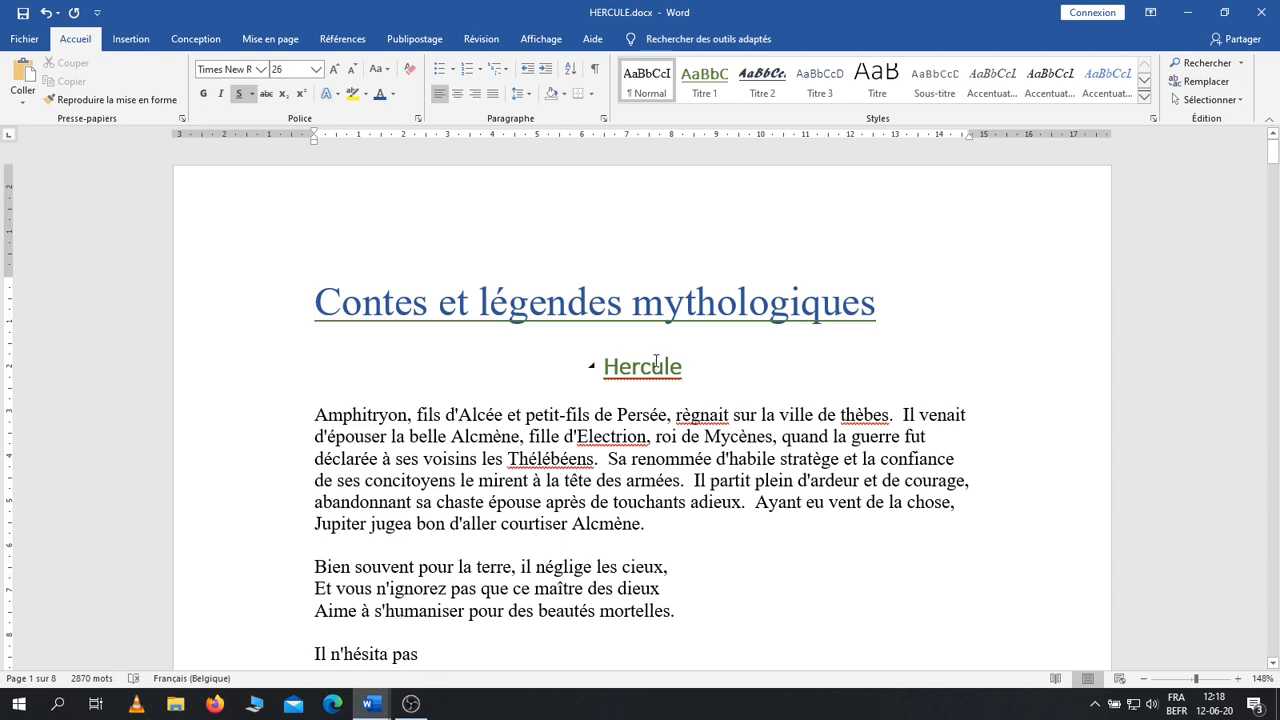
Display the Navigation pane and use its headings to jump through the sections from "Le lion de Némée" to "Les Boeufs de Géryon".
{"action": "left_click", "coordinate": [541, 40]}
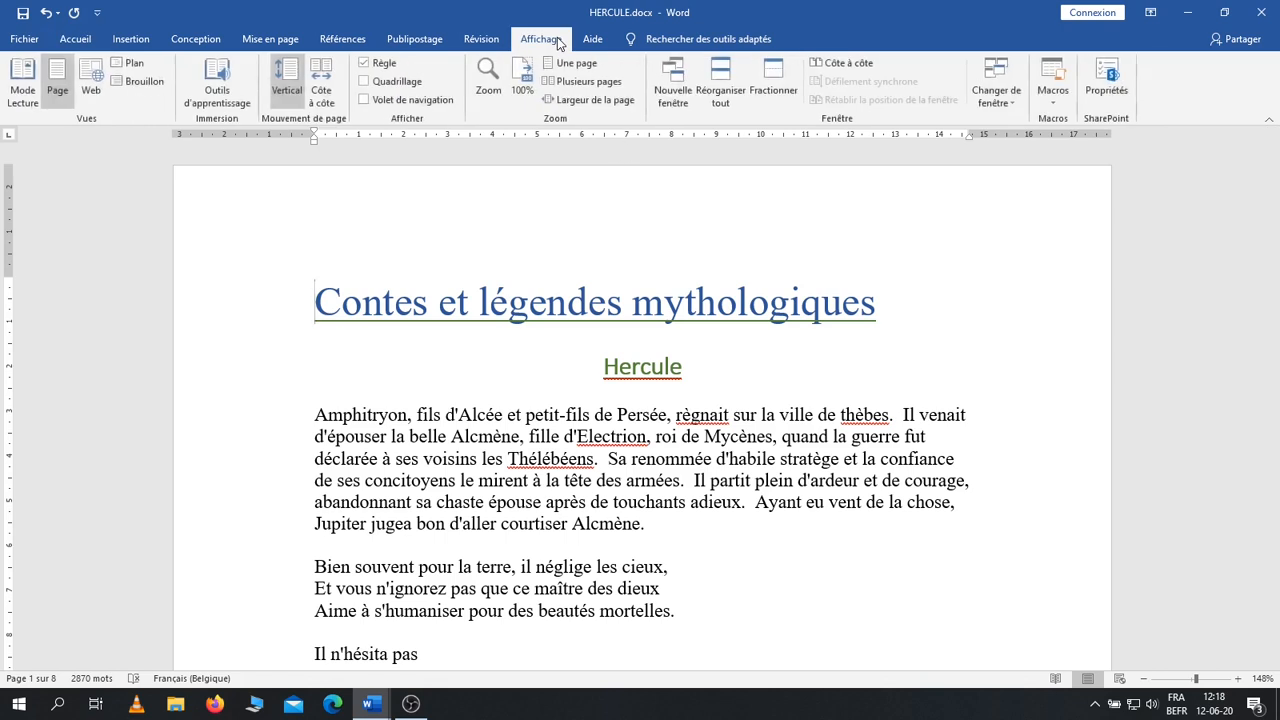
{"action": "left_click", "coordinate": [364, 101]}
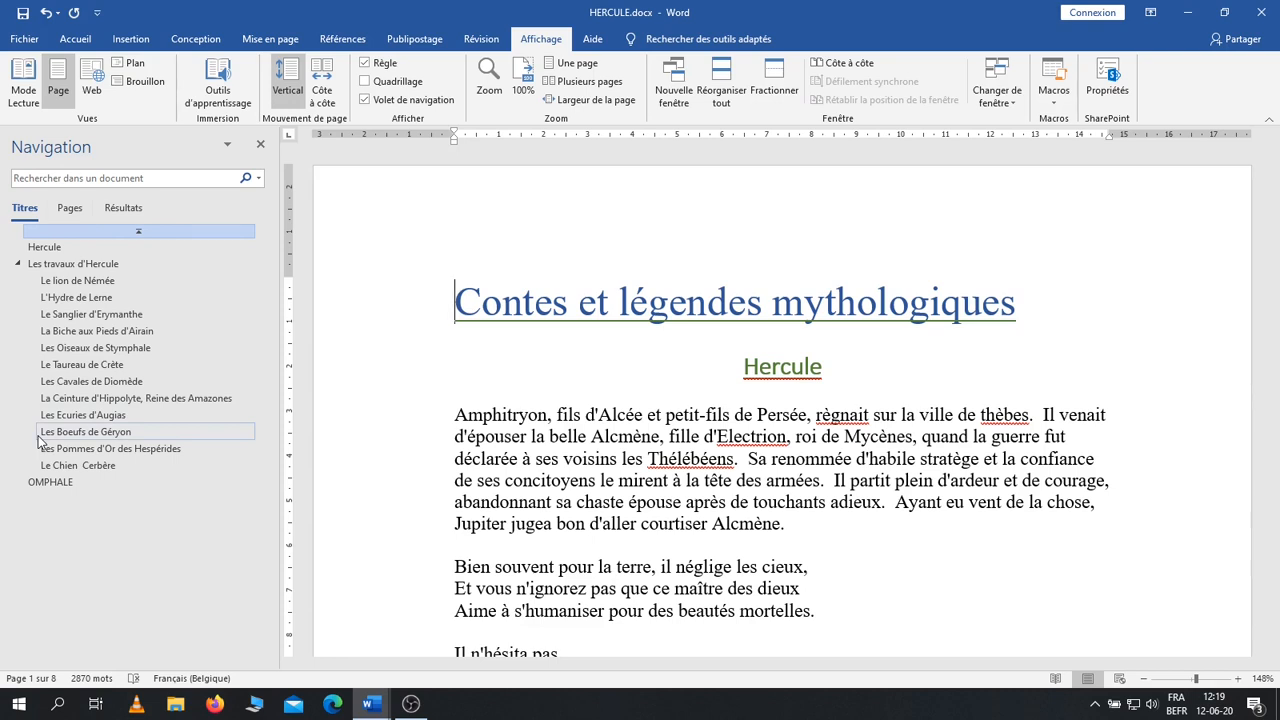
{"action": "left_click", "coordinate": [89, 280]}
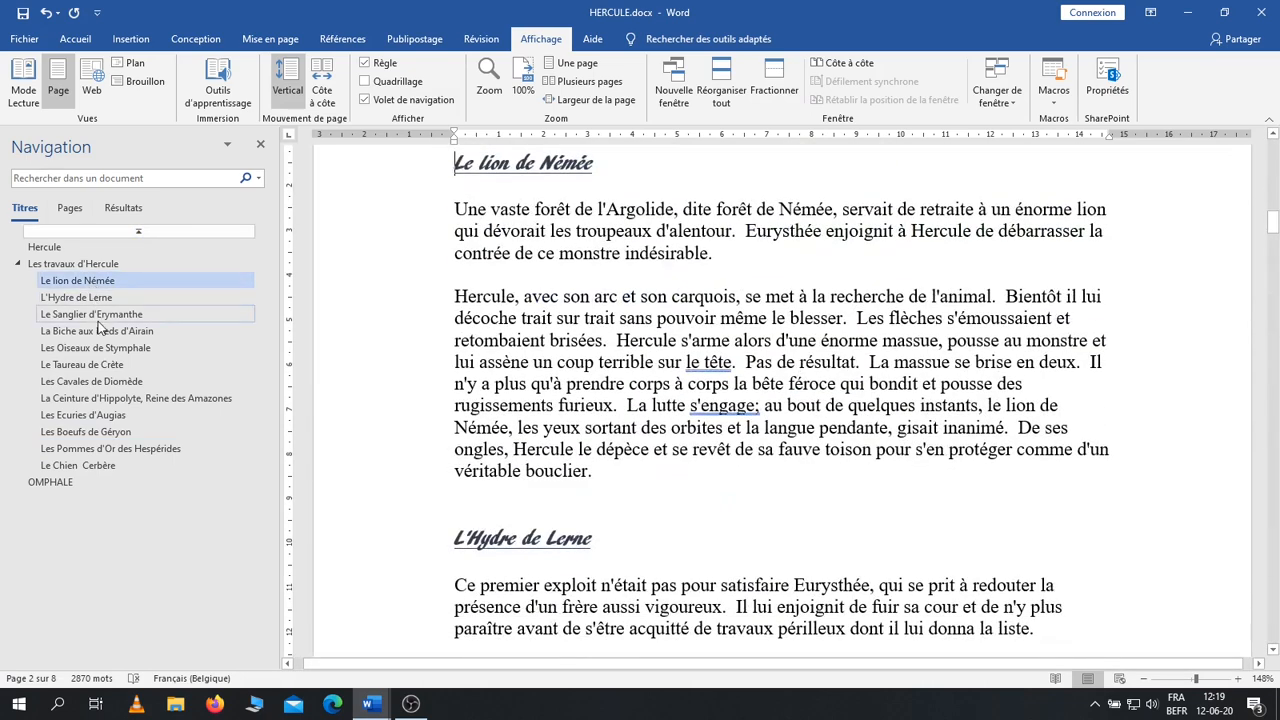
{"action": "left_click", "coordinate": [105, 316]}
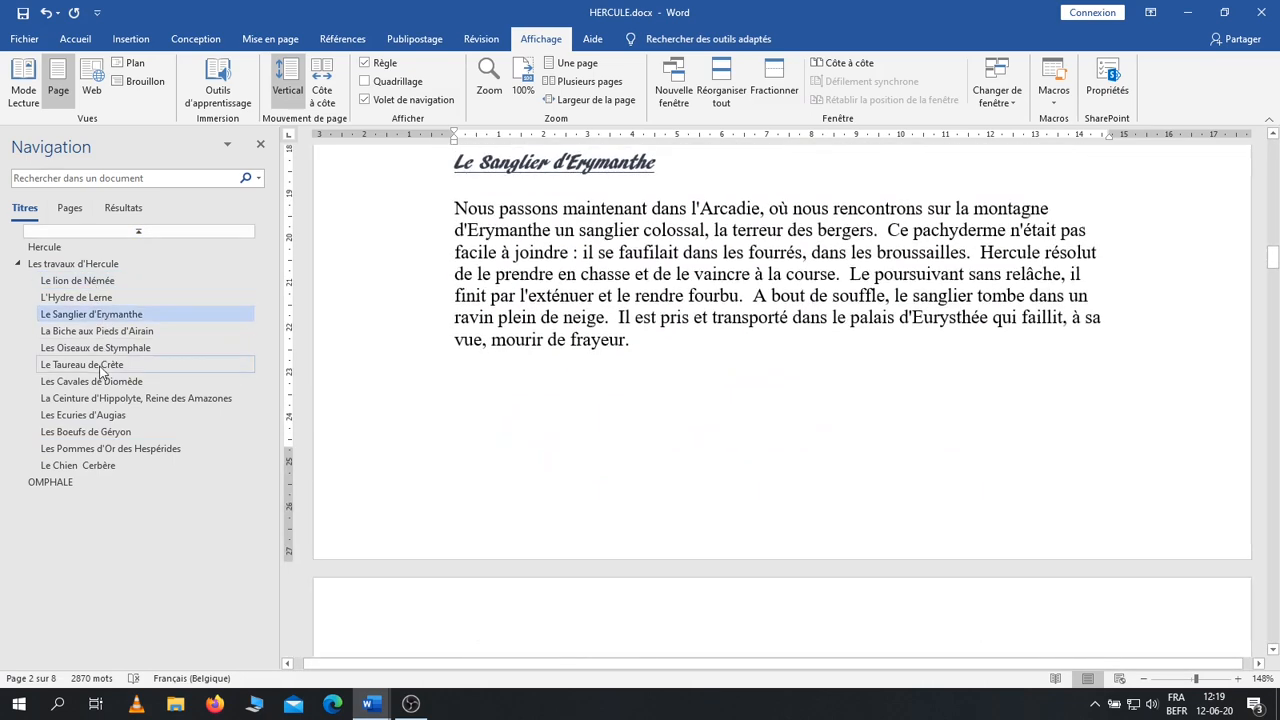
{"action": "left_click", "coordinate": [100, 364]}
{"action": "left_click", "coordinate": [98, 400]}
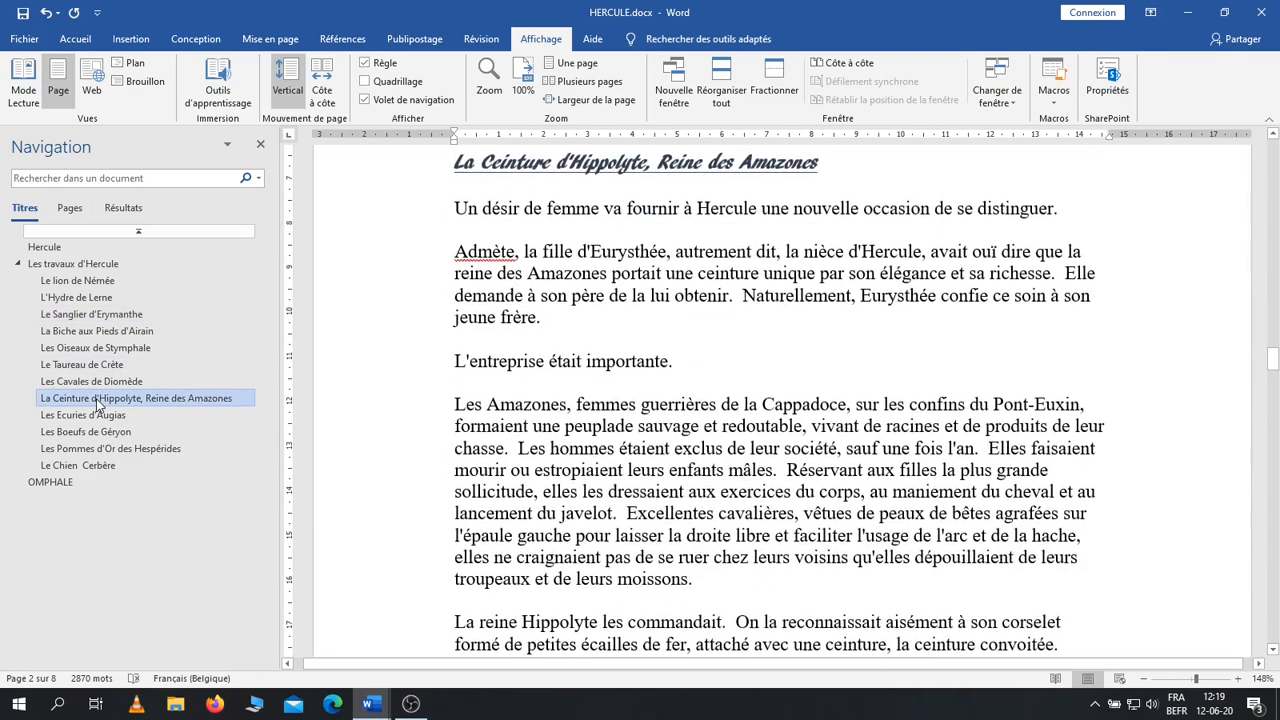
{"action": "left_click", "coordinate": [86, 434]}
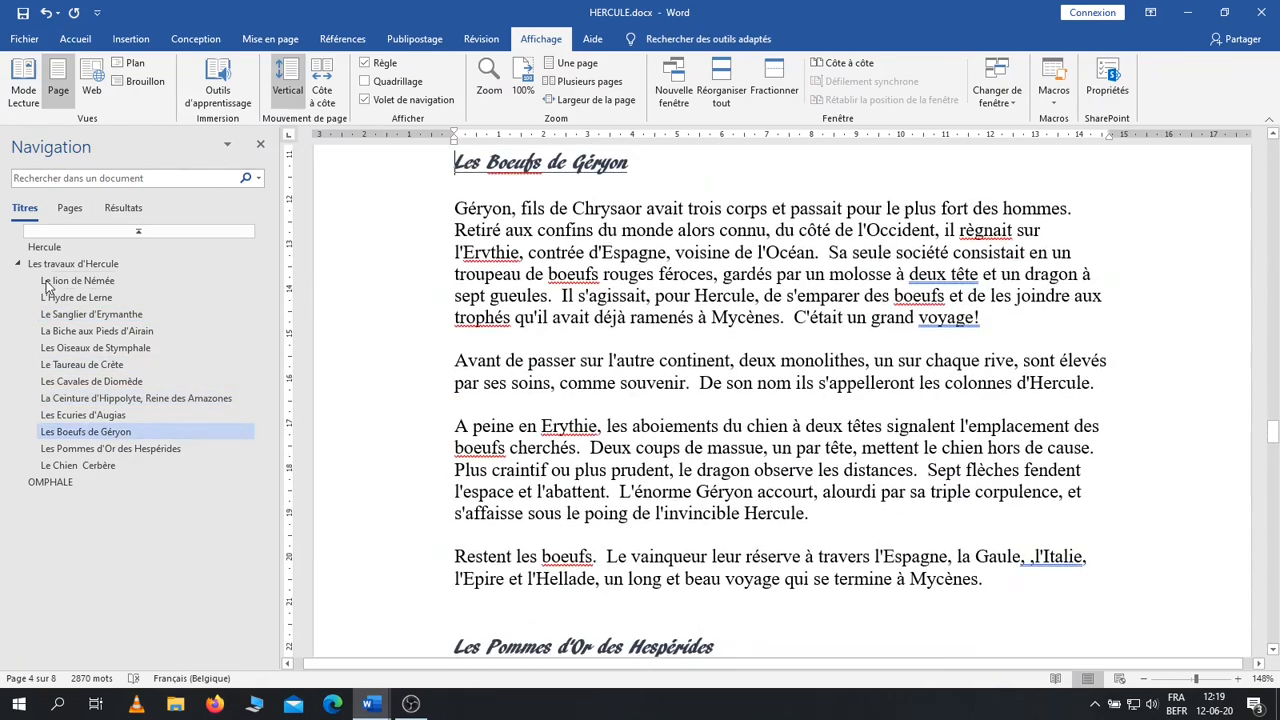
Return to the section "Le lion de Némée" and collapse, then re-expand, the "Les travaux d'Hercule" subheadings in the document outline.
{"action": "left_click", "coordinate": [62, 281]}
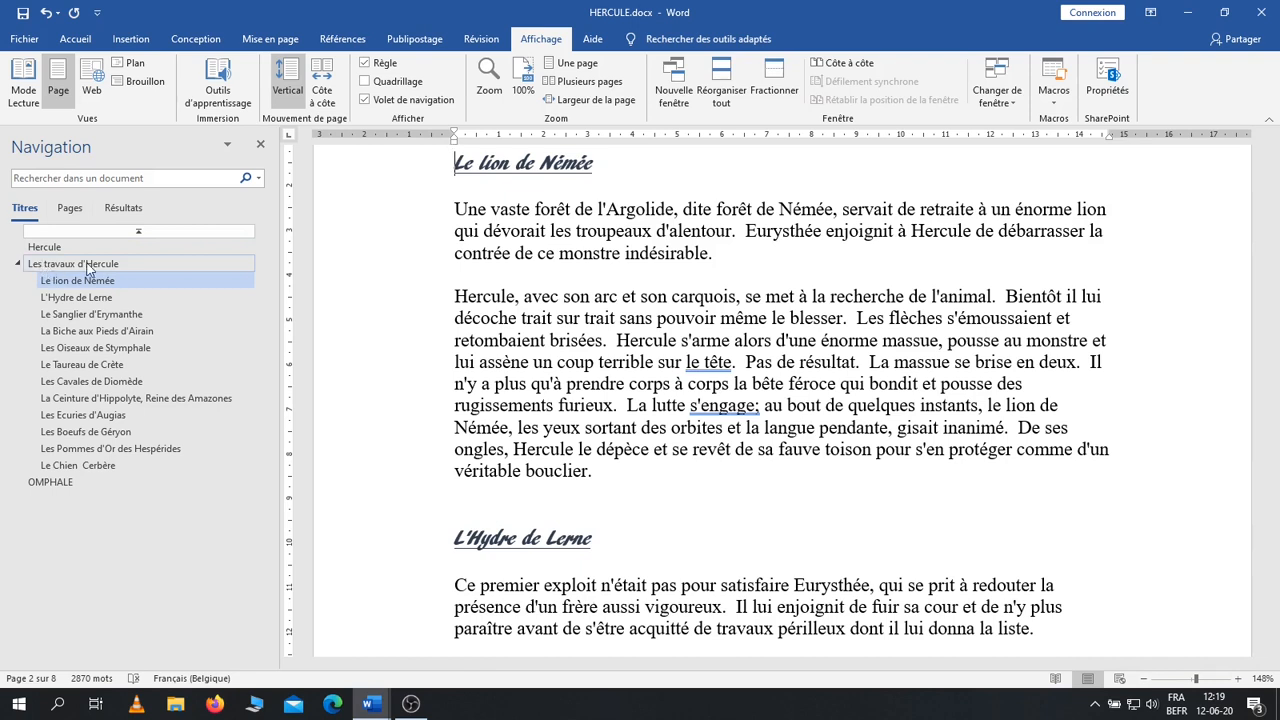
{"action": "left_click", "coordinate": [19, 264]}
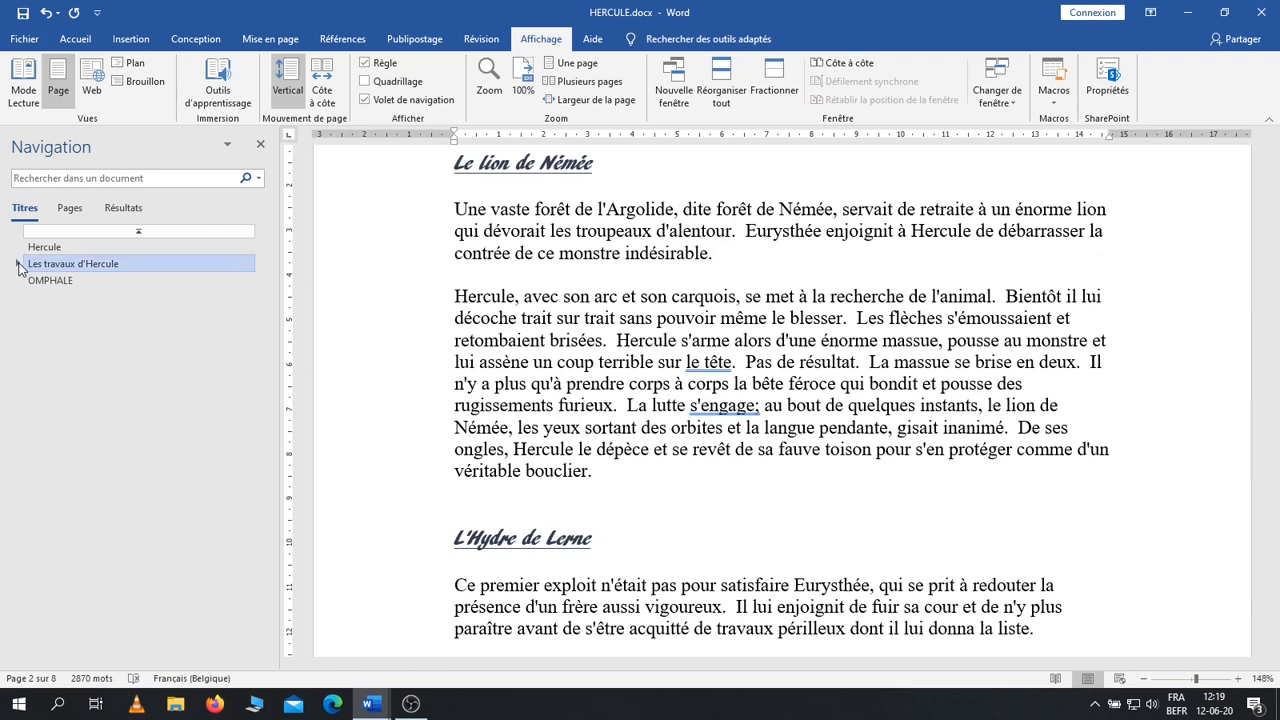
{"action": "left_click", "coordinate": [18, 264]}
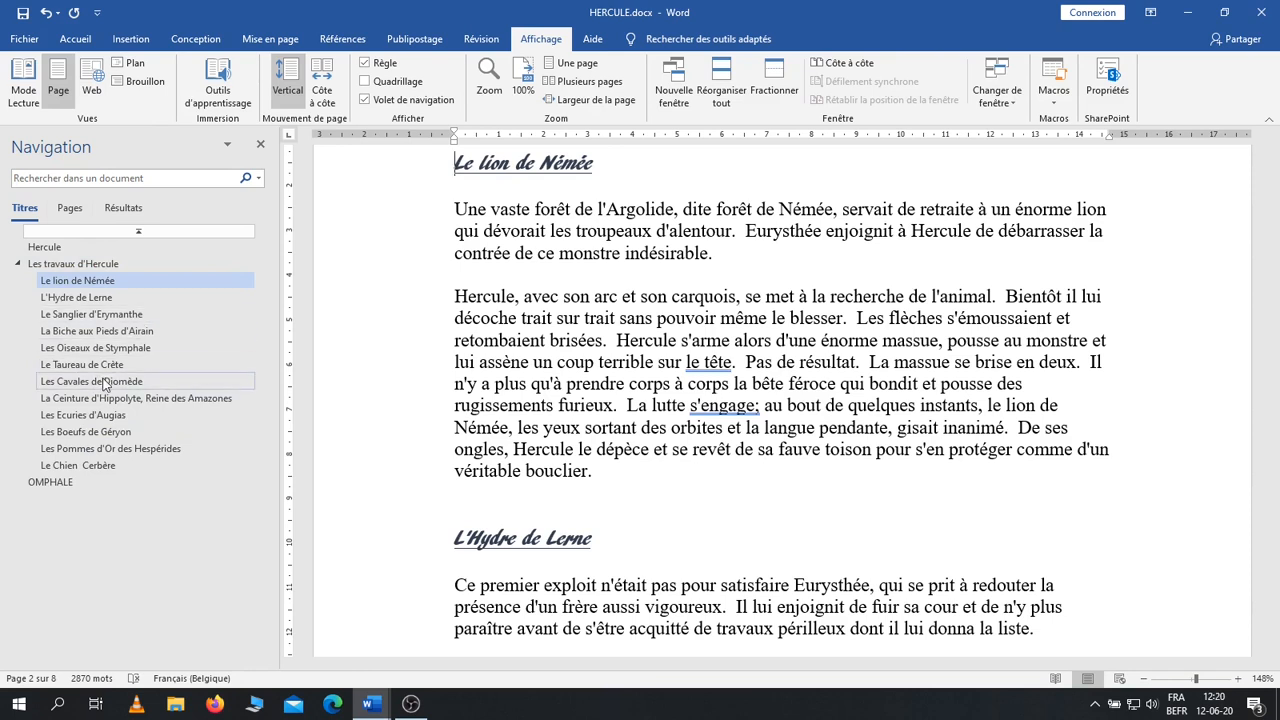